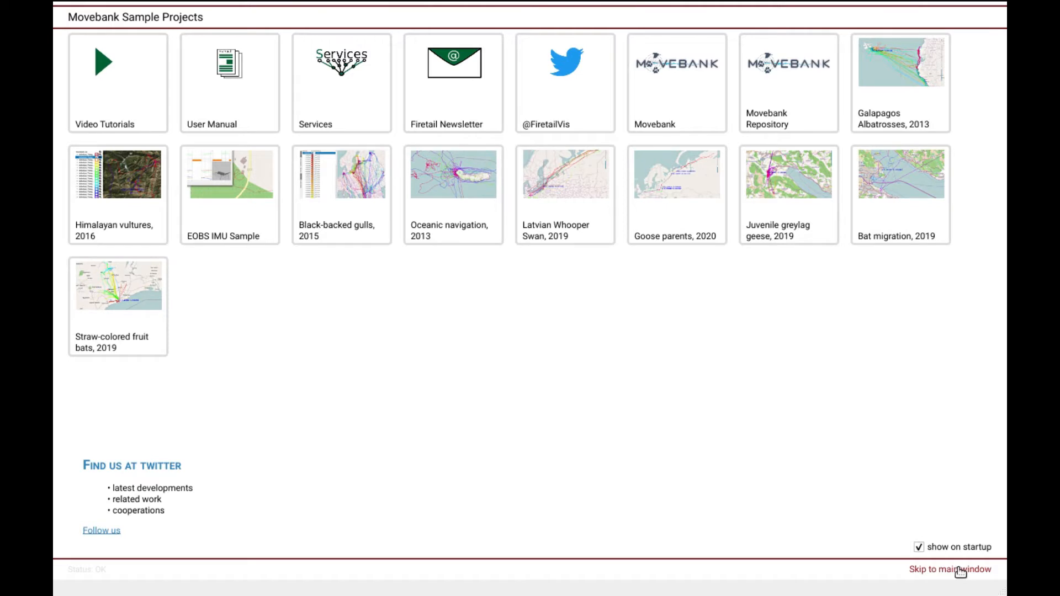
Step: Open the downloaded Movebank deployment 1_2427 of "Collective movement in wild baboons", filtering the dataset list by "1_"
click(961, 570)
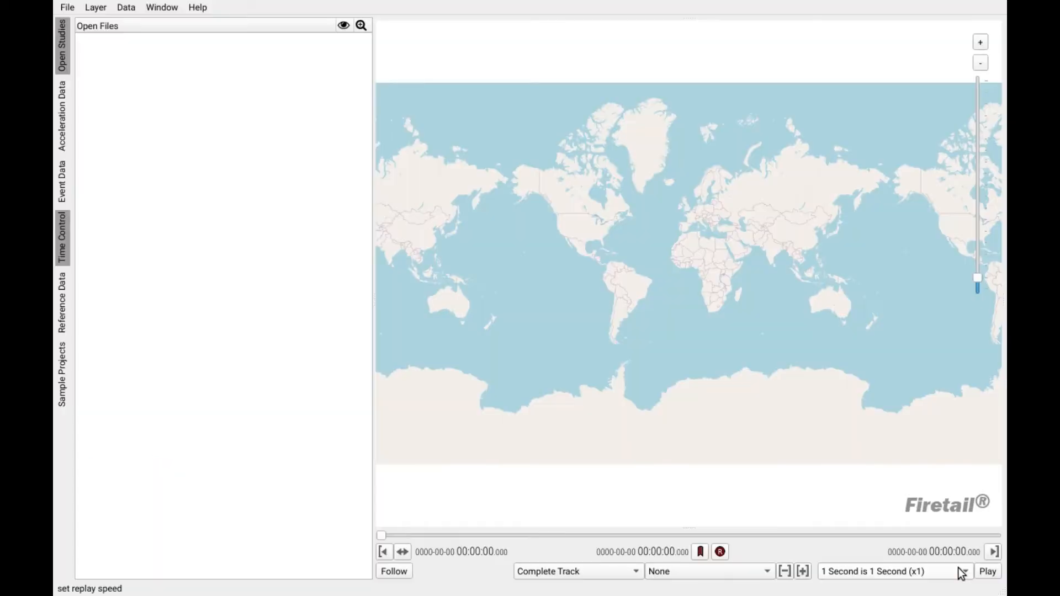
click(67, 8)
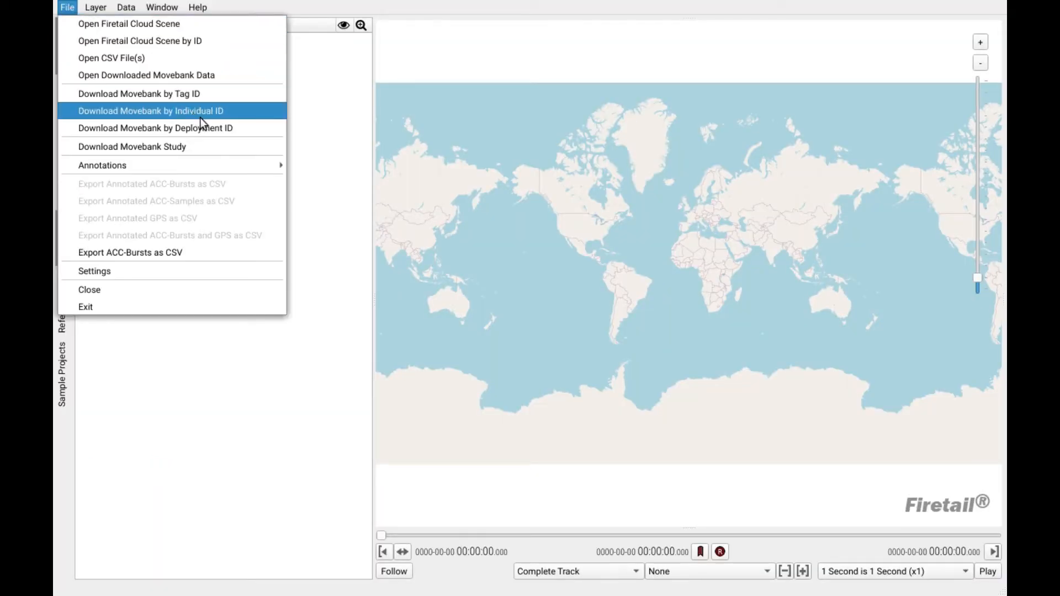
click(239, 78)
click(463, 395)
text(1_)
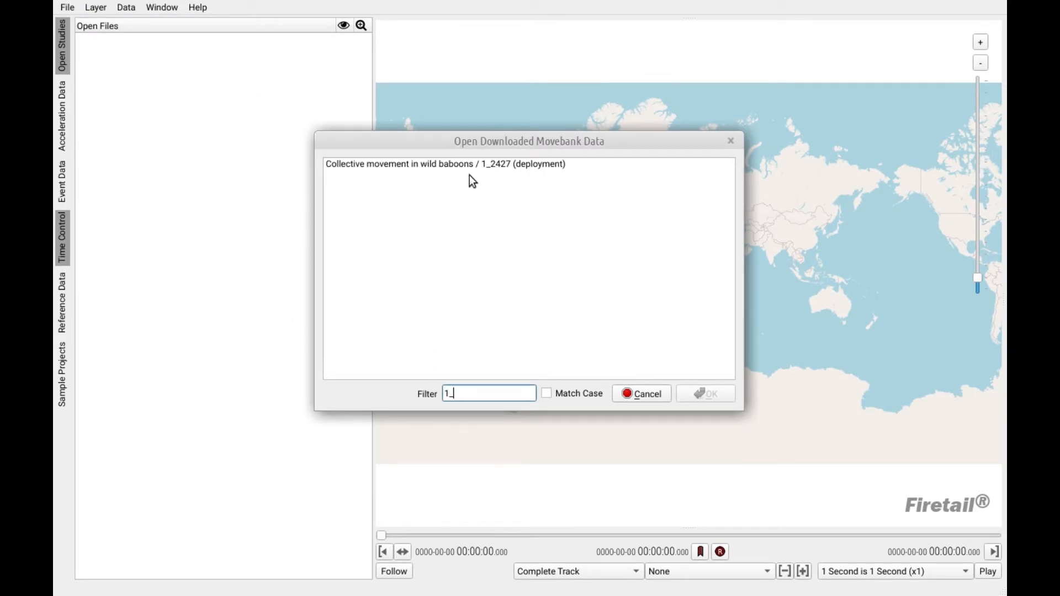
click(462, 165)
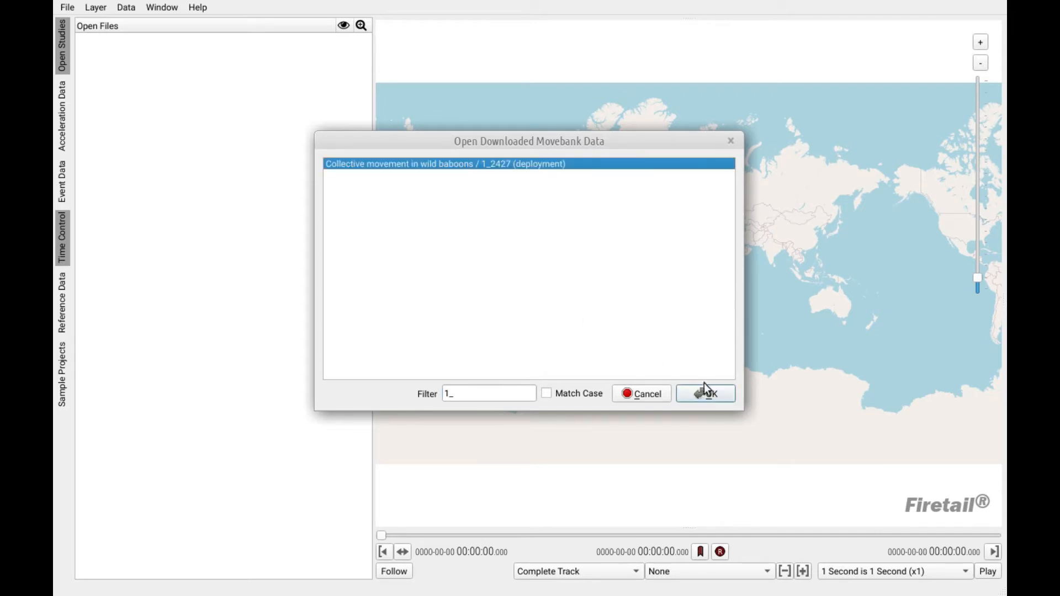
click(713, 395)
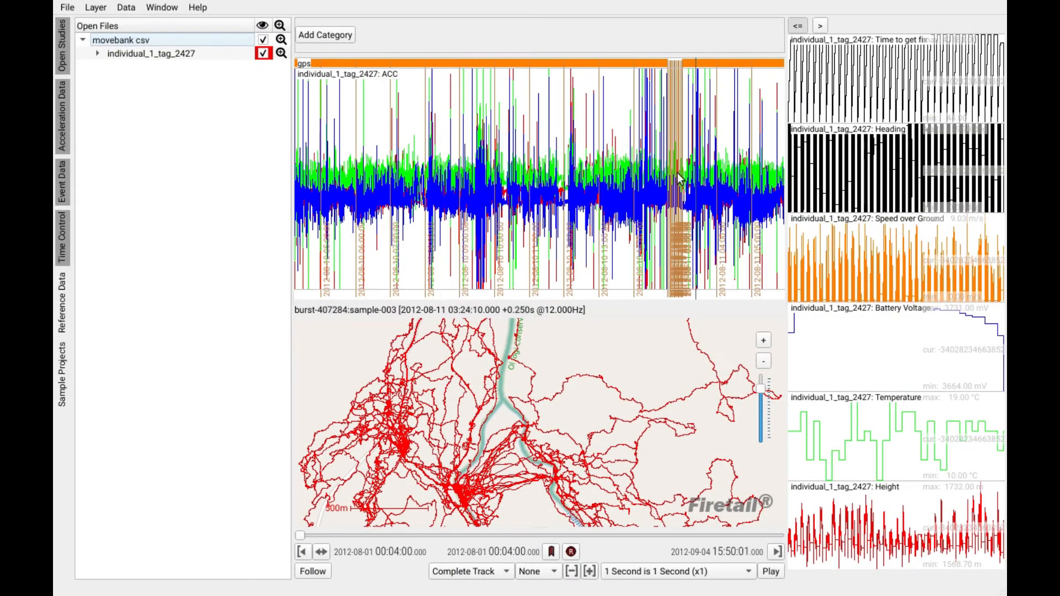
Step: Examine the acceleration signal of individual_1_tag_2427 at burst level and over longer time spans
scroll(442, 191, up, 10)
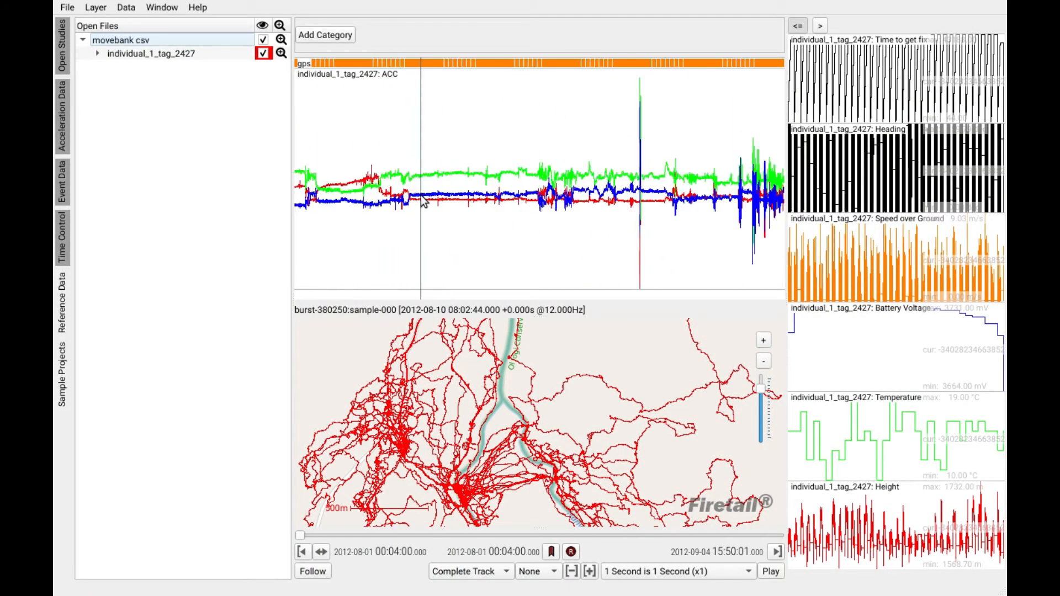
scroll(423, 201, up, 6)
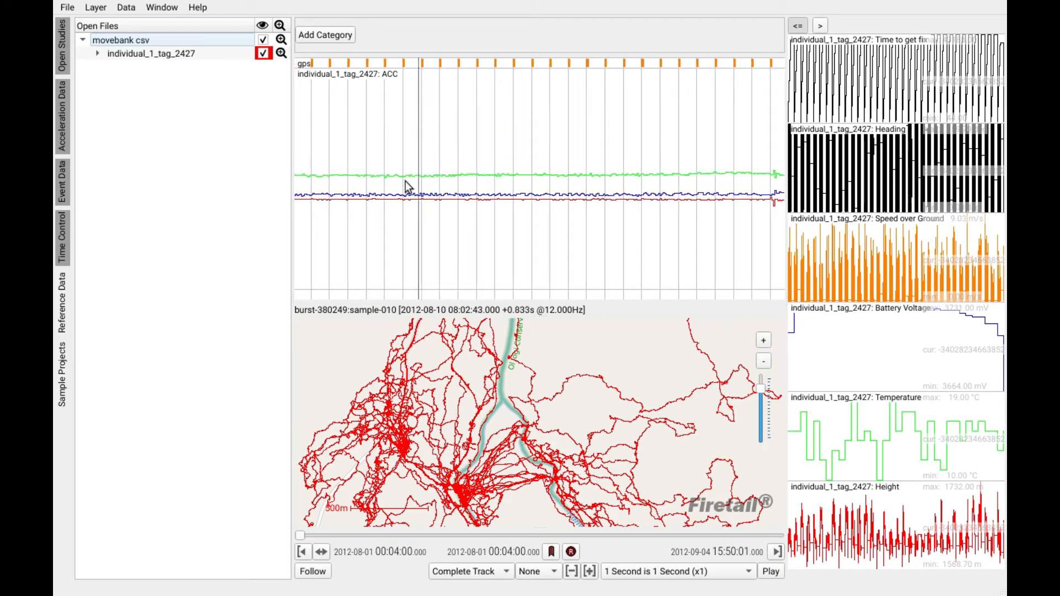
scroll(436, 177, down, 6)
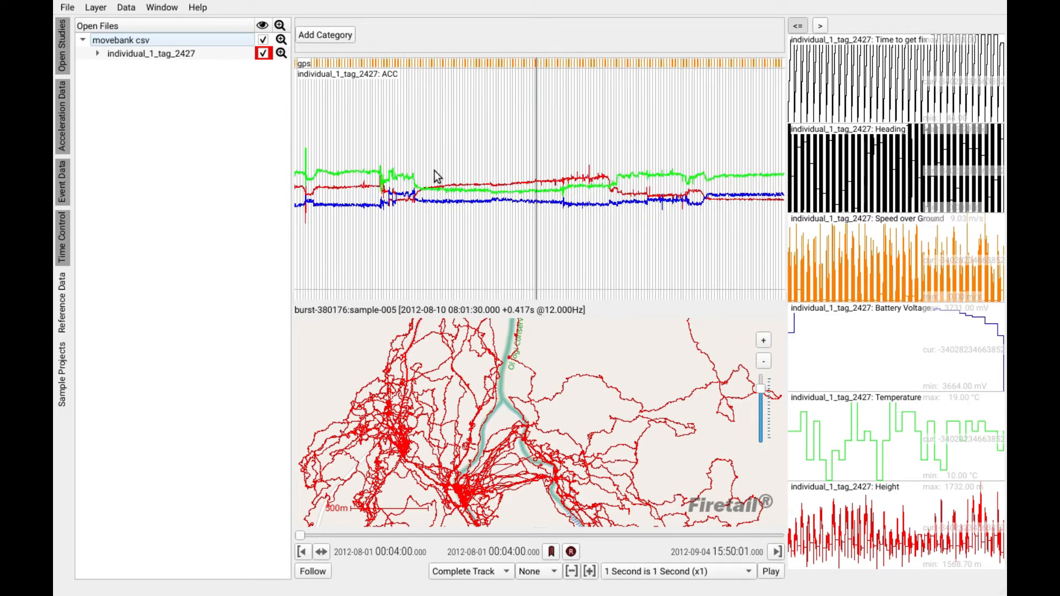
scroll(431, 182, up, 5)
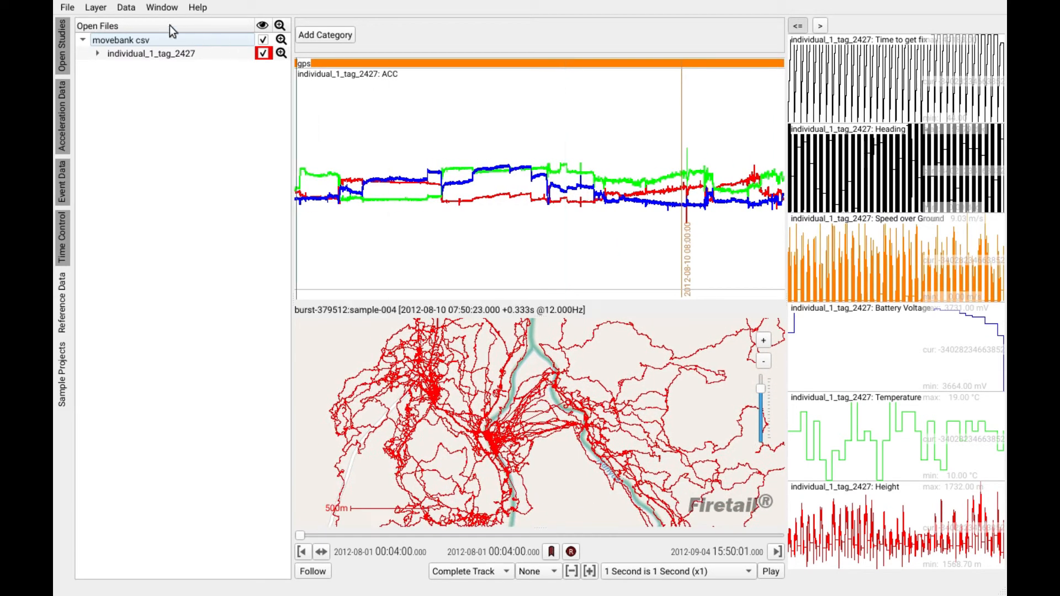
Step: Change the map's raster base layer to Bing Arial and bring the northern part of the tracks into view
click(104, 10)
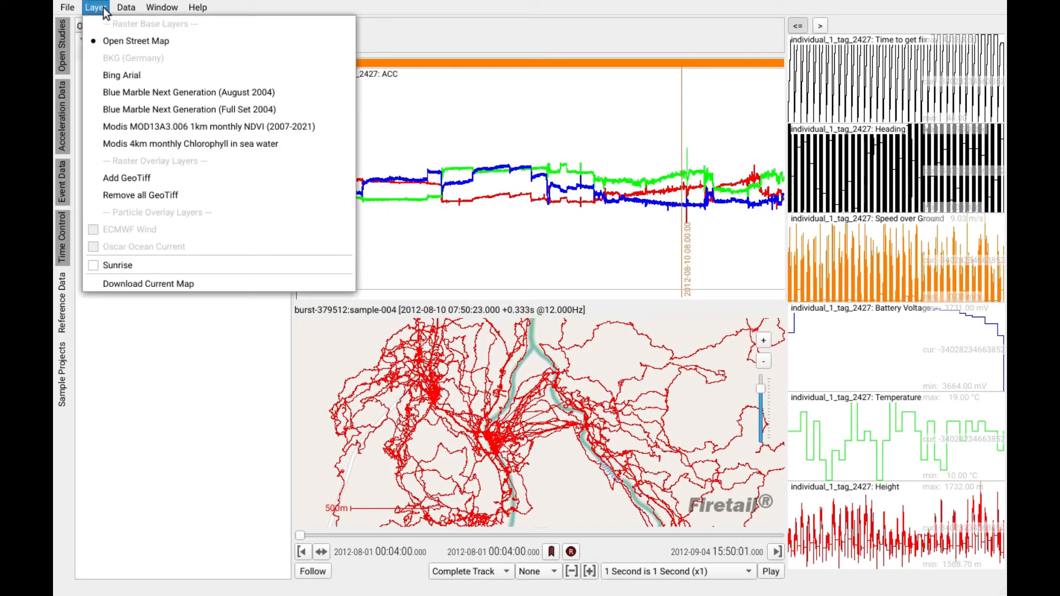
click(174, 75)
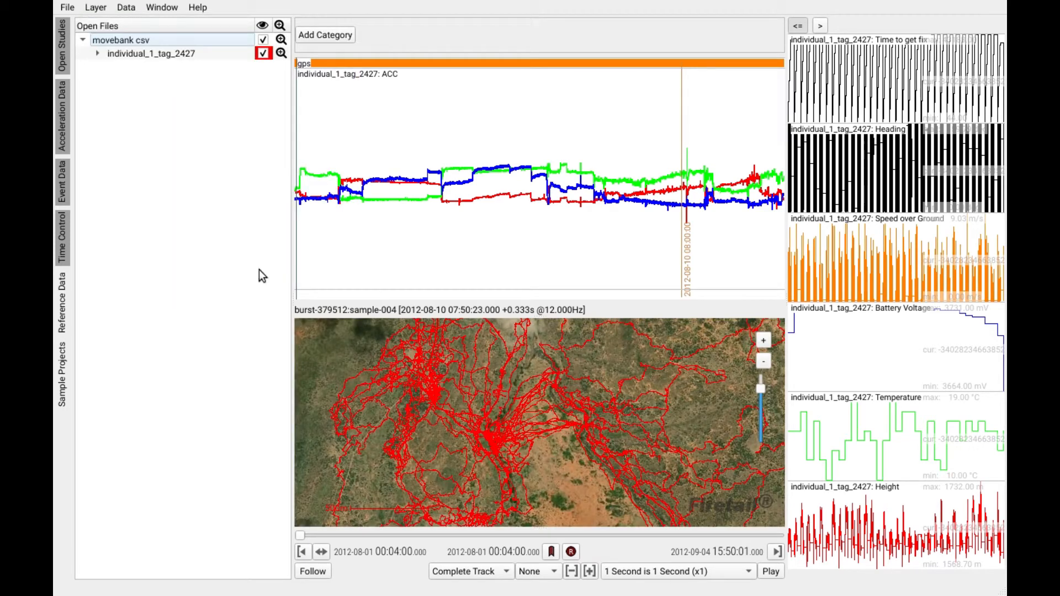
drag(428, 369, 482, 437)
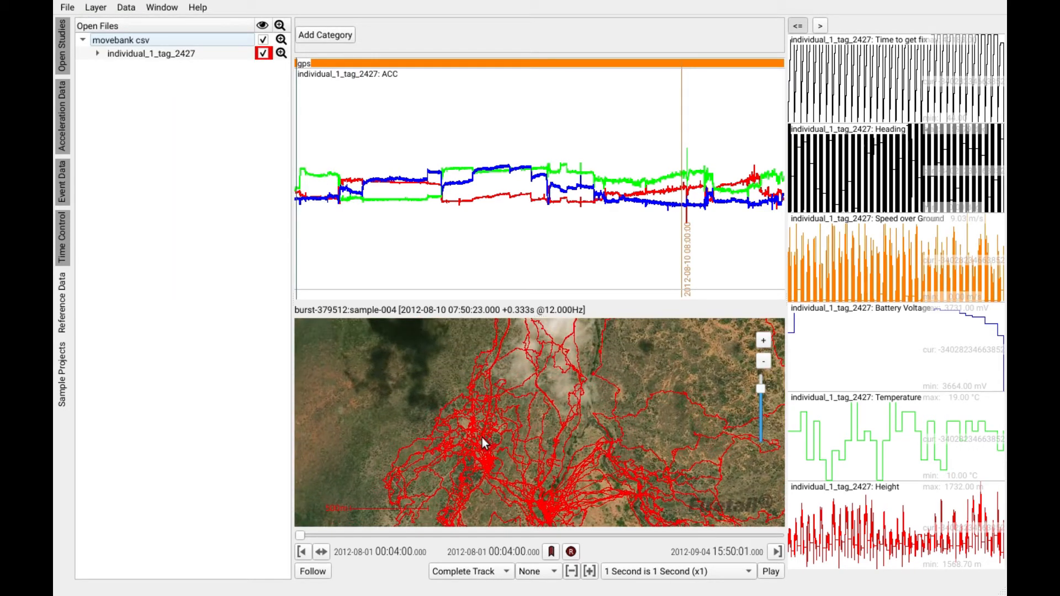
Step: Limit the track shown on the map to a 6 Hours window
click(484, 572)
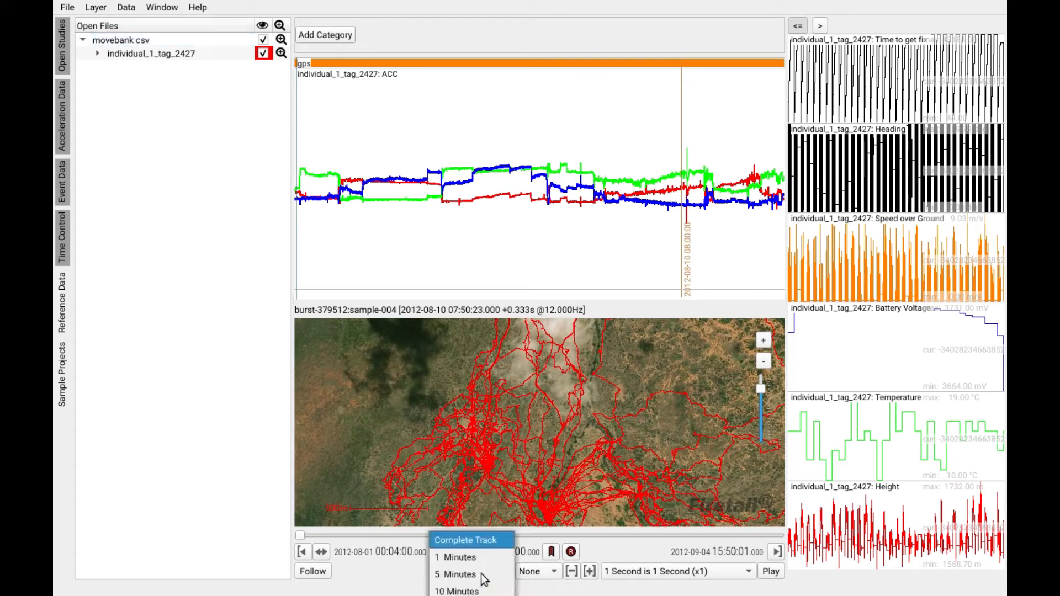
click(466, 595)
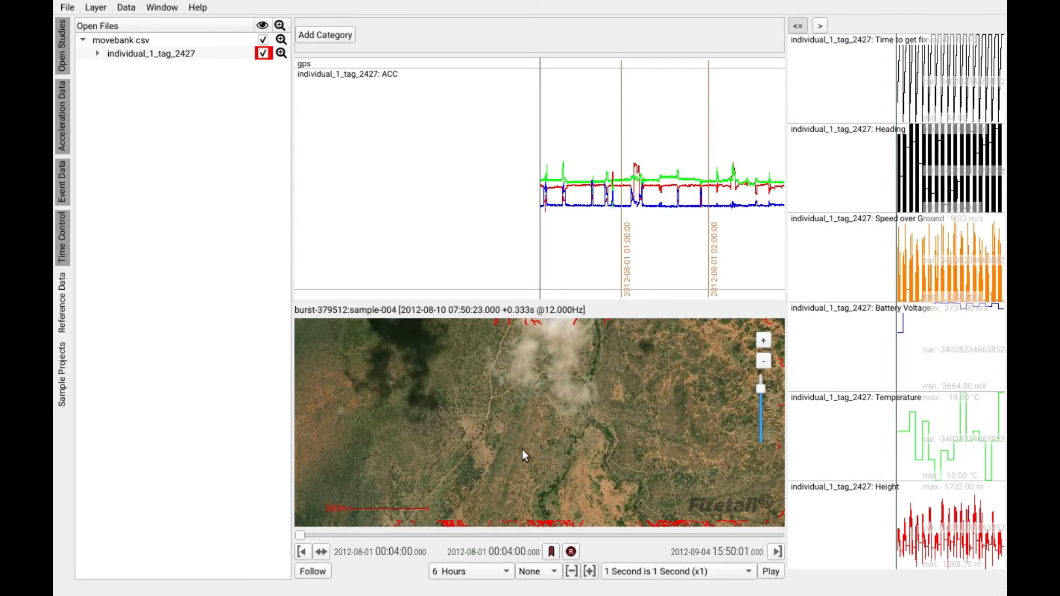
drag(523, 449, 472, 402)
scroll(496, 427, down, 2)
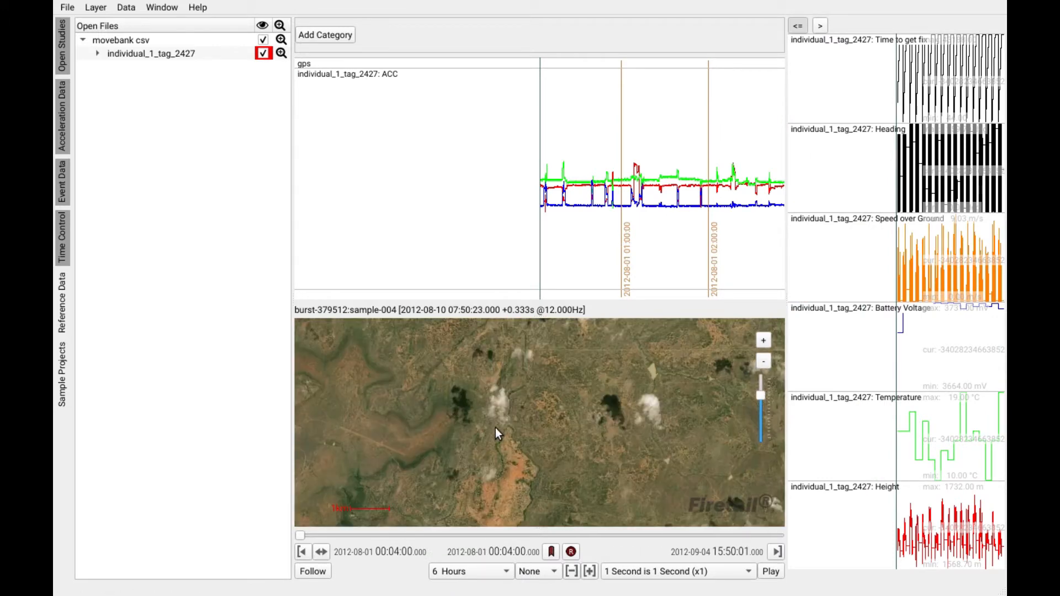
drag(300, 536, 371, 531)
scroll(497, 436, up, 2)
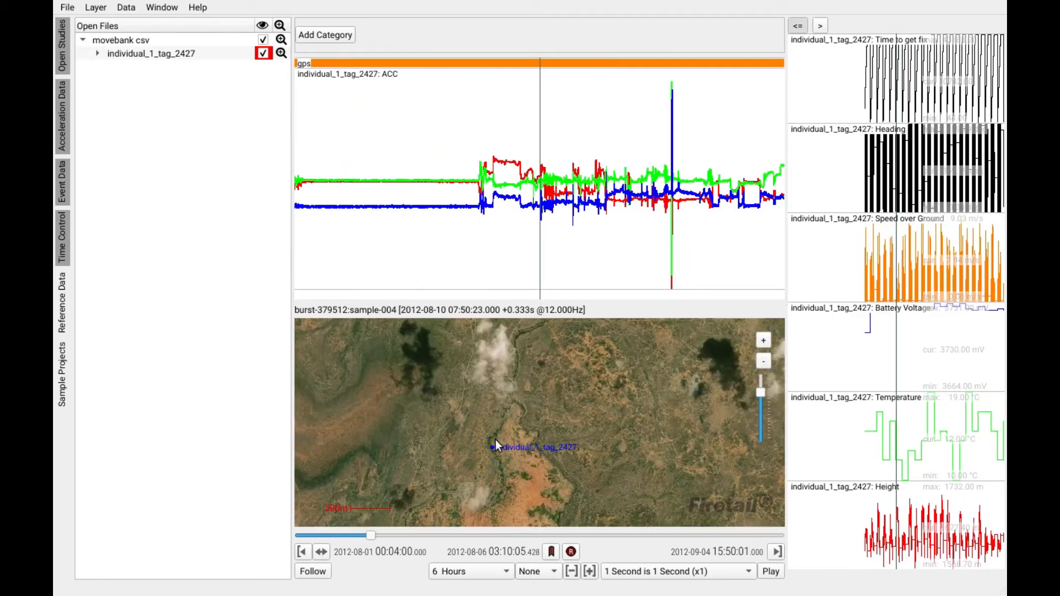
drag(373, 537, 431, 530)
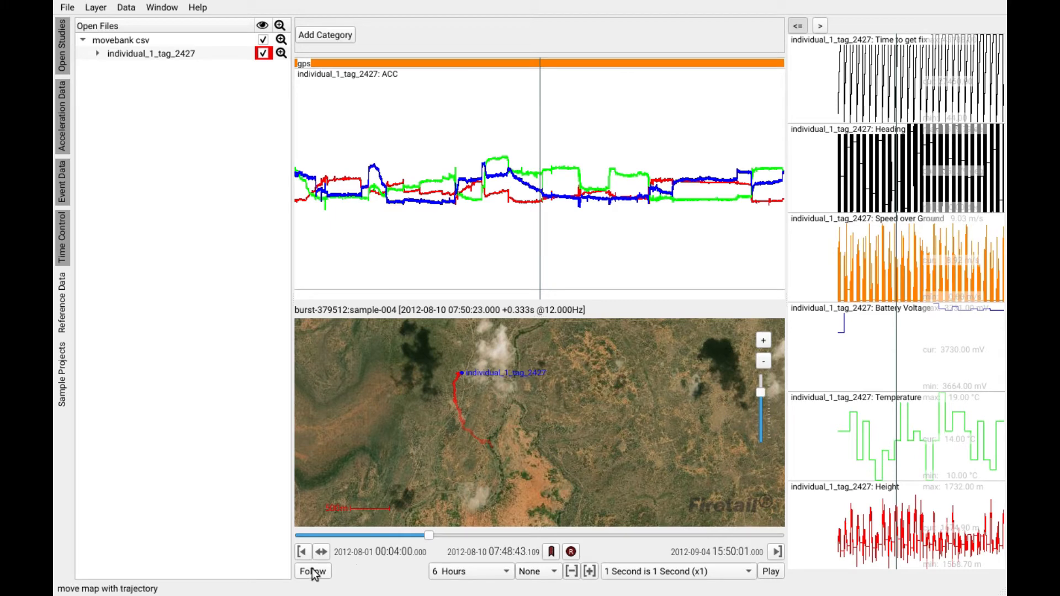
click(648, 573)
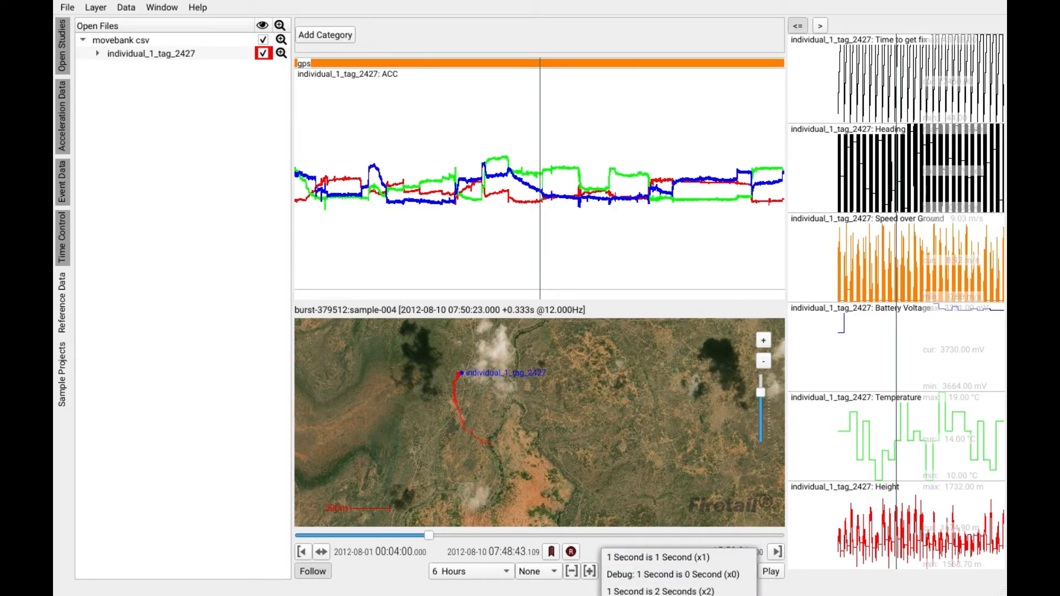
click(648, 595)
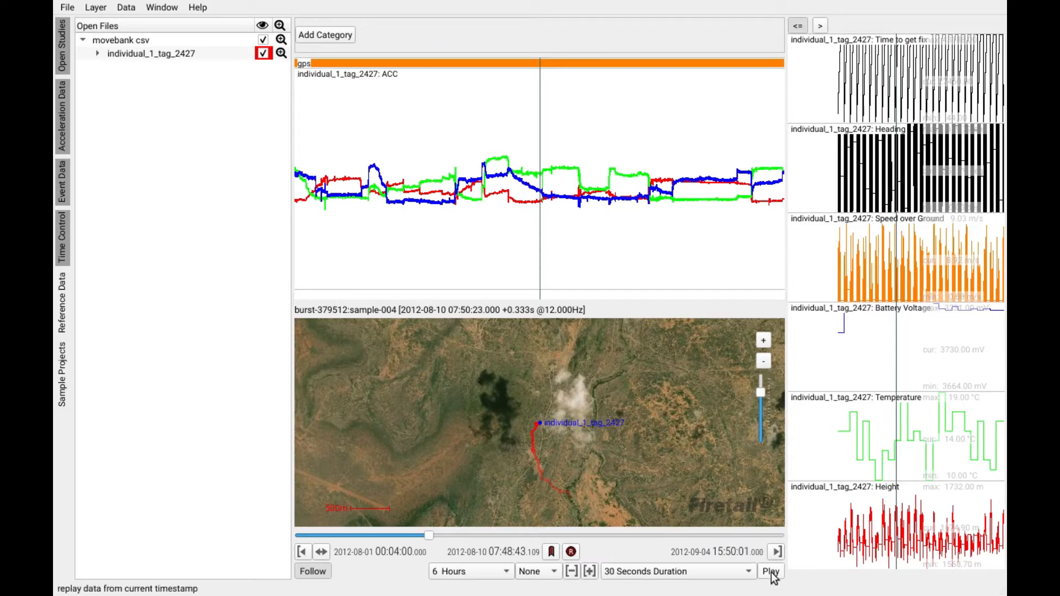
click(772, 573)
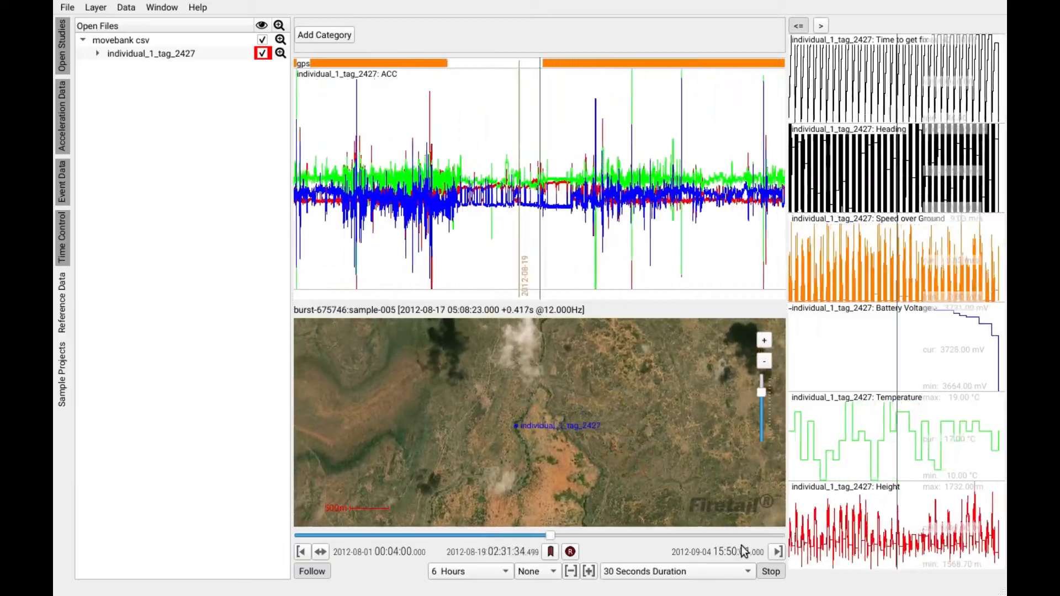
click(772, 572)
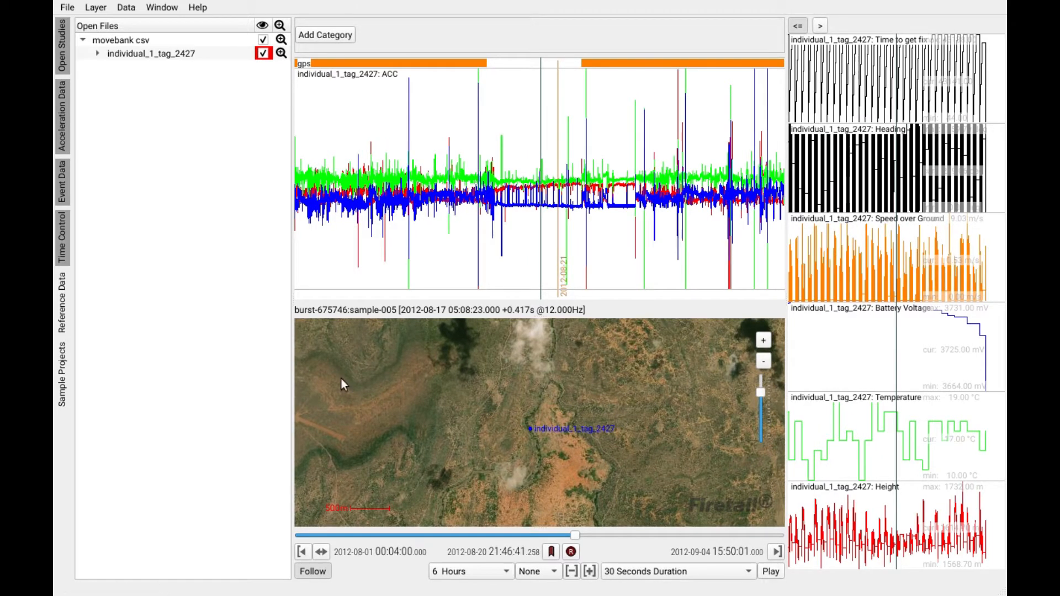
Step: Expand individual_1_tag_2427 and run FireSOM segmentation on its acceleration data with the 3 by 3 model and default features
click(97, 53)
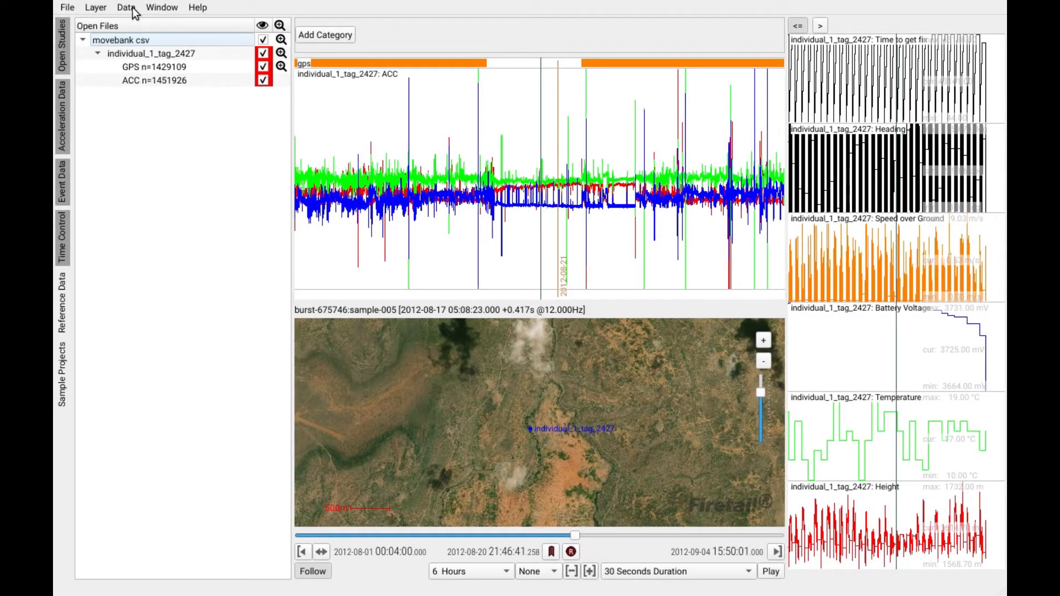
click(133, 9)
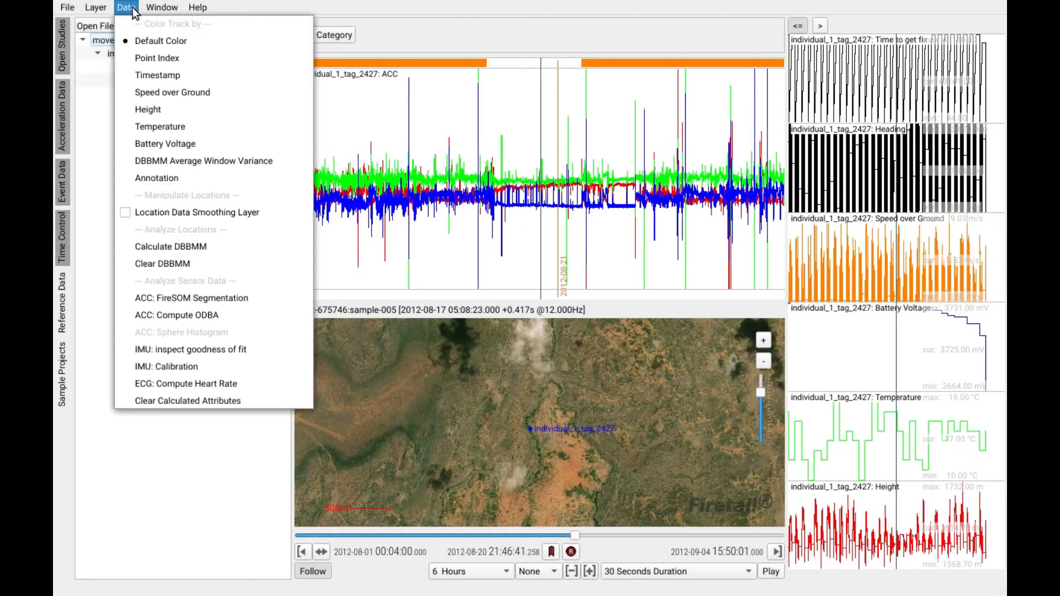
click(274, 298)
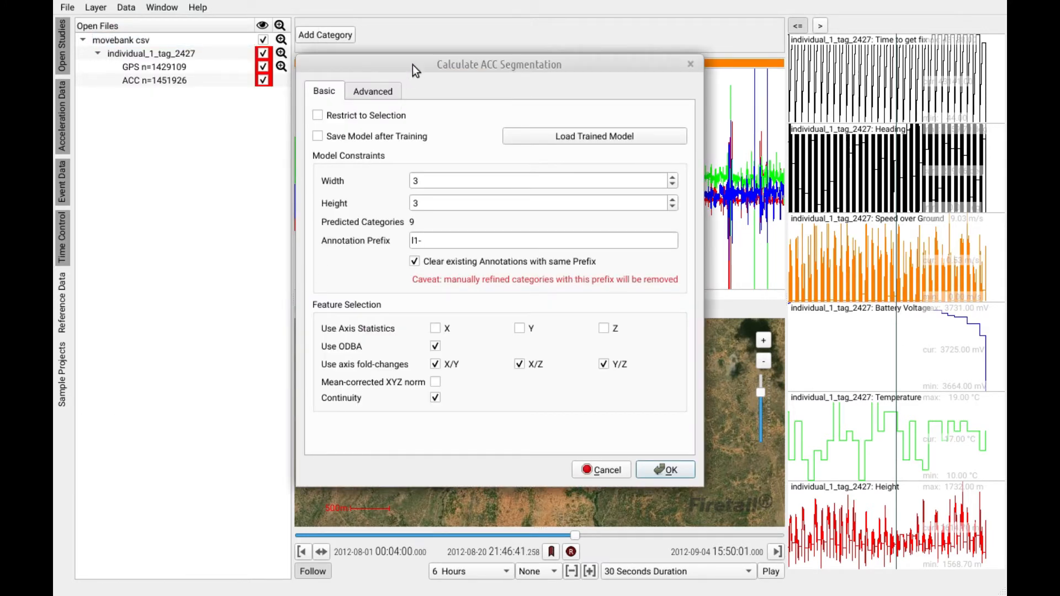
drag(413, 65, 239, 84)
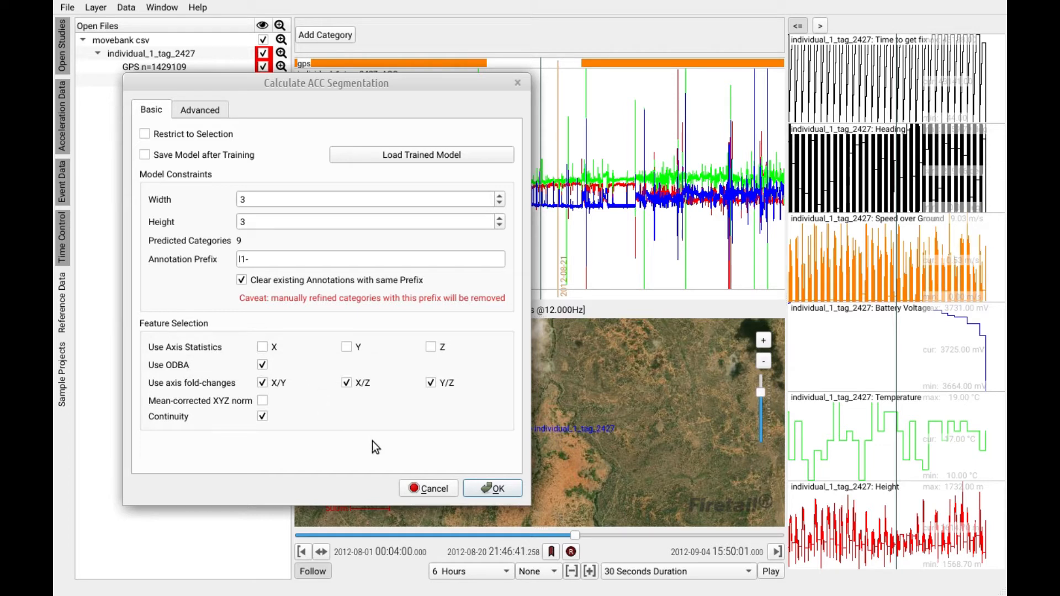
click(512, 495)
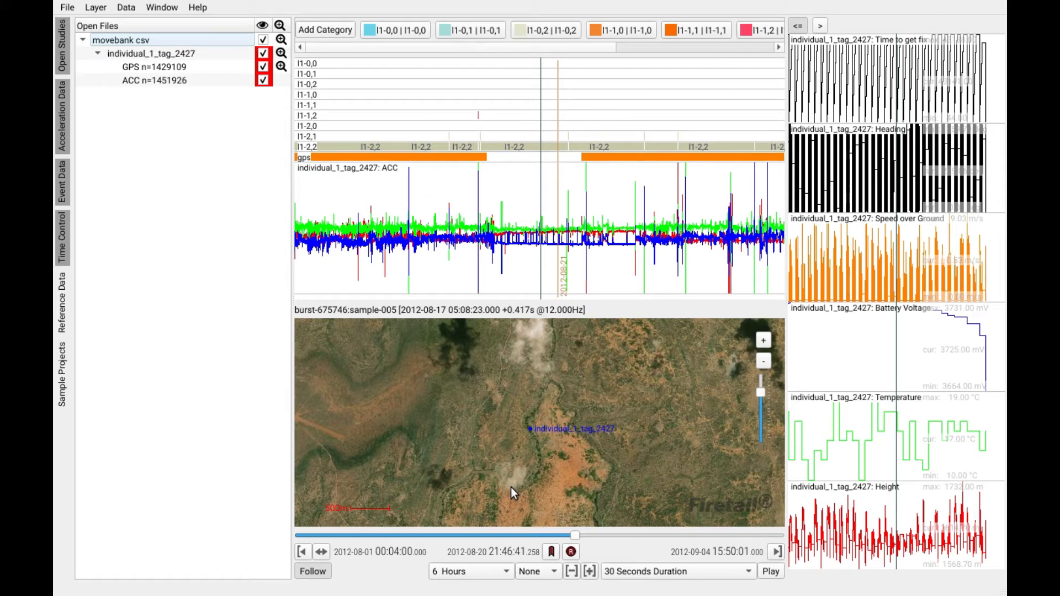
drag(399, 228, 531, 221)
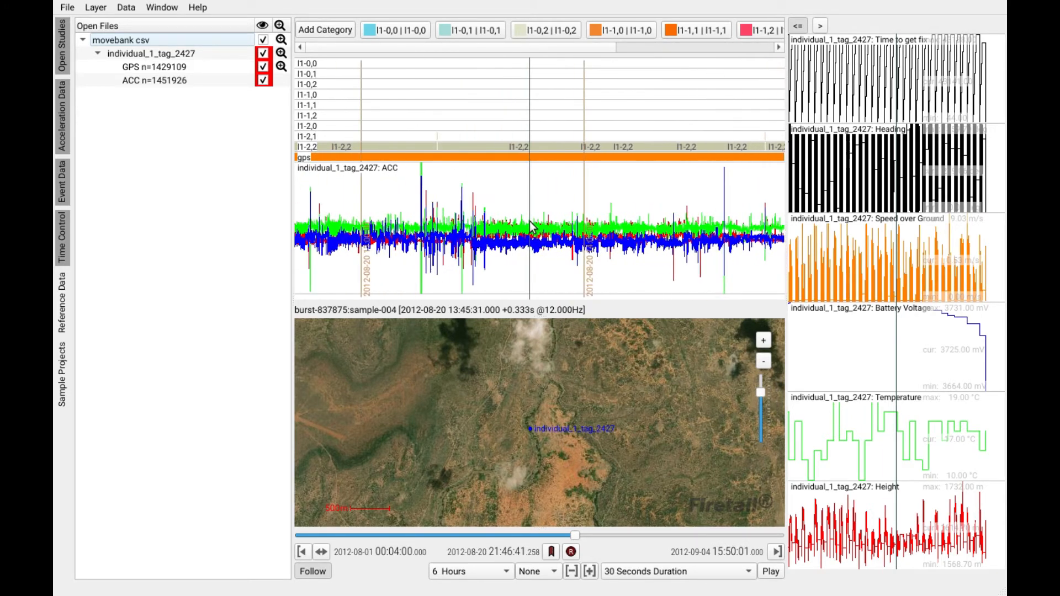
scroll(449, 220, up, 4)
scroll(426, 222, up, 8)
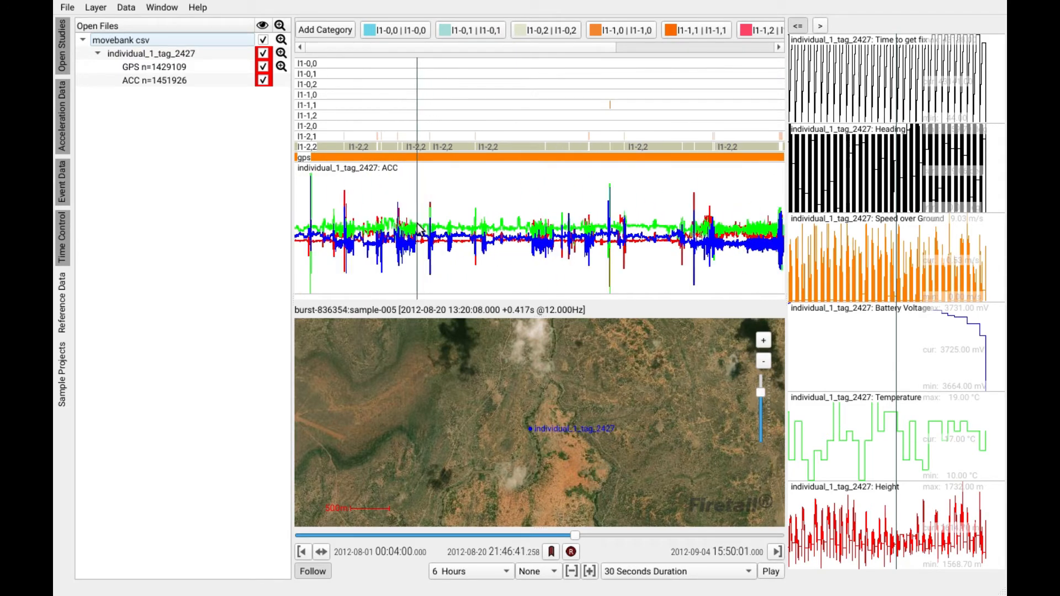
scroll(413, 222, up, 4)
drag(391, 225, 569, 218)
scroll(514, 224, up, 6)
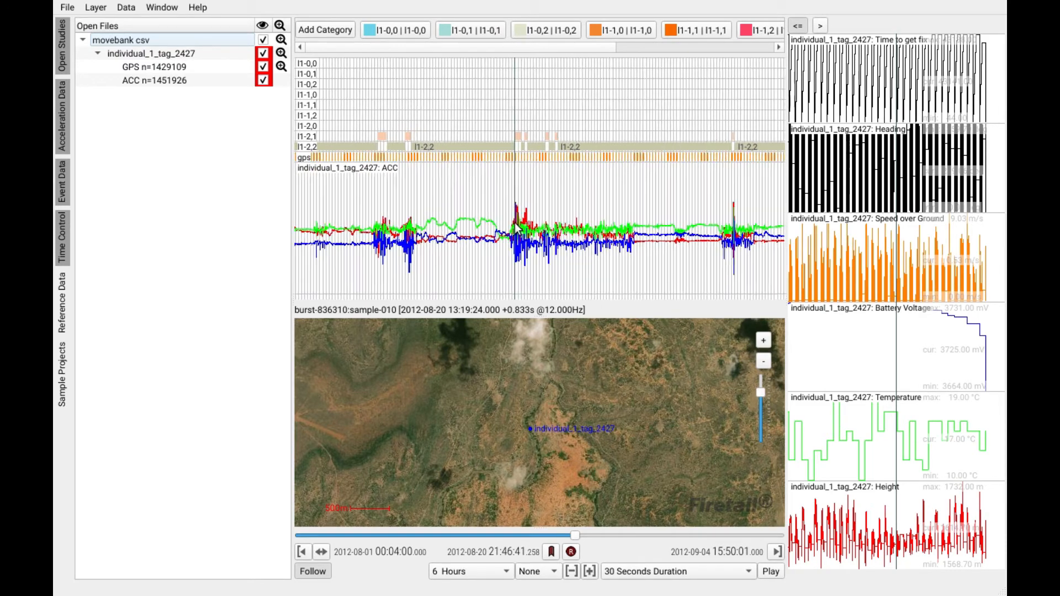
scroll(516, 232, up, 6)
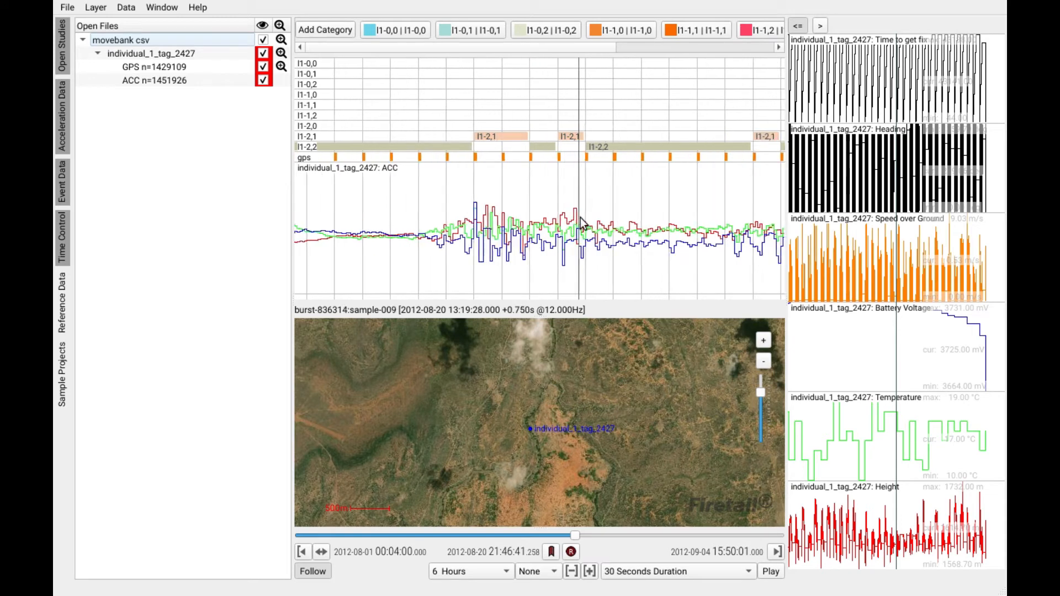
drag(496, 227, 426, 224)
drag(692, 223, 663, 218)
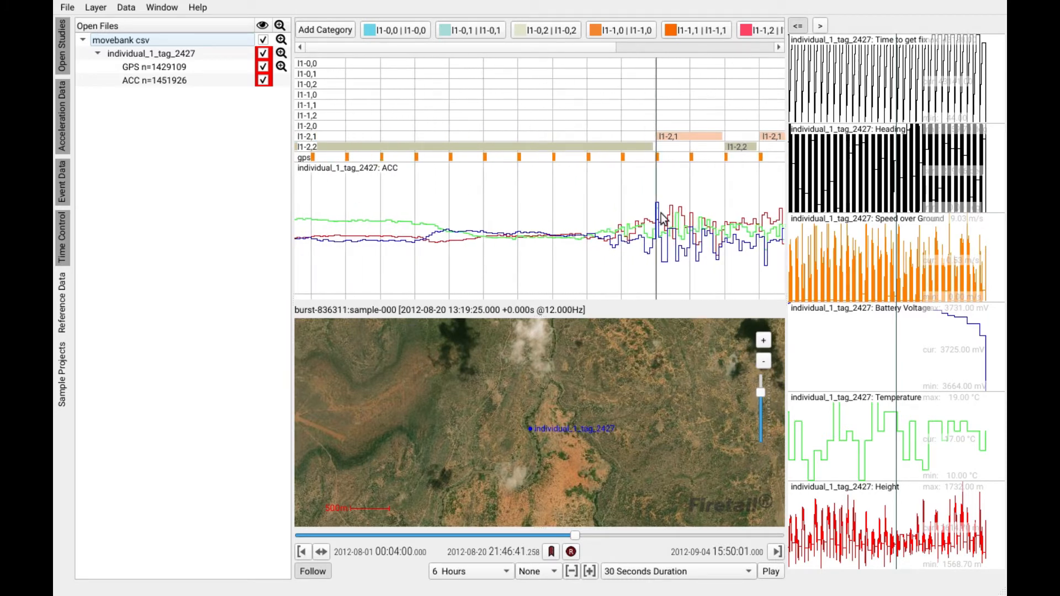
drag(390, 229, 653, 210)
scroll(419, 219, down, 3)
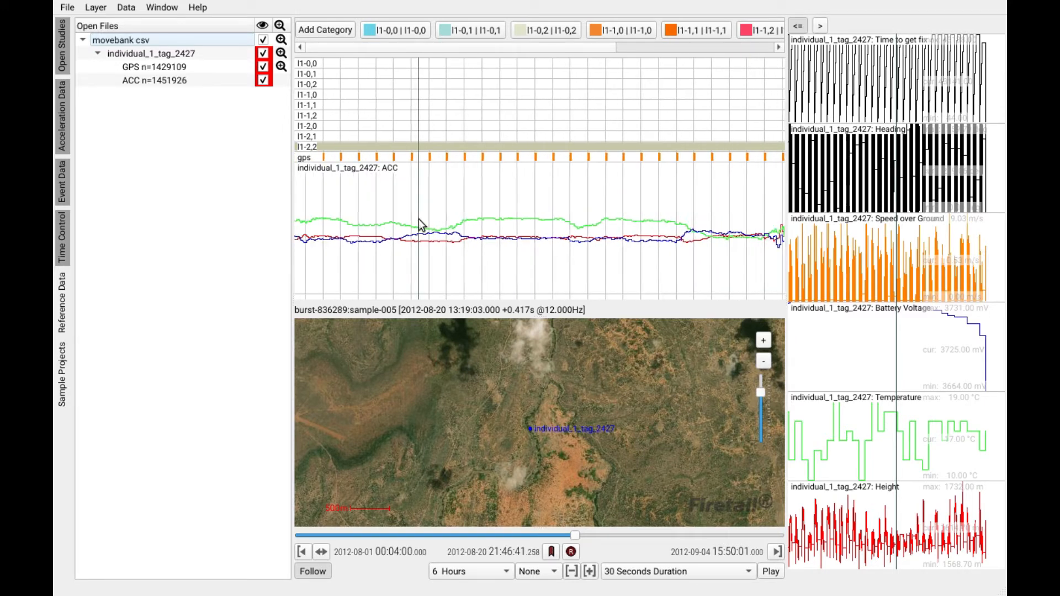
scroll(419, 219, down, 2)
drag(387, 211, 605, 210)
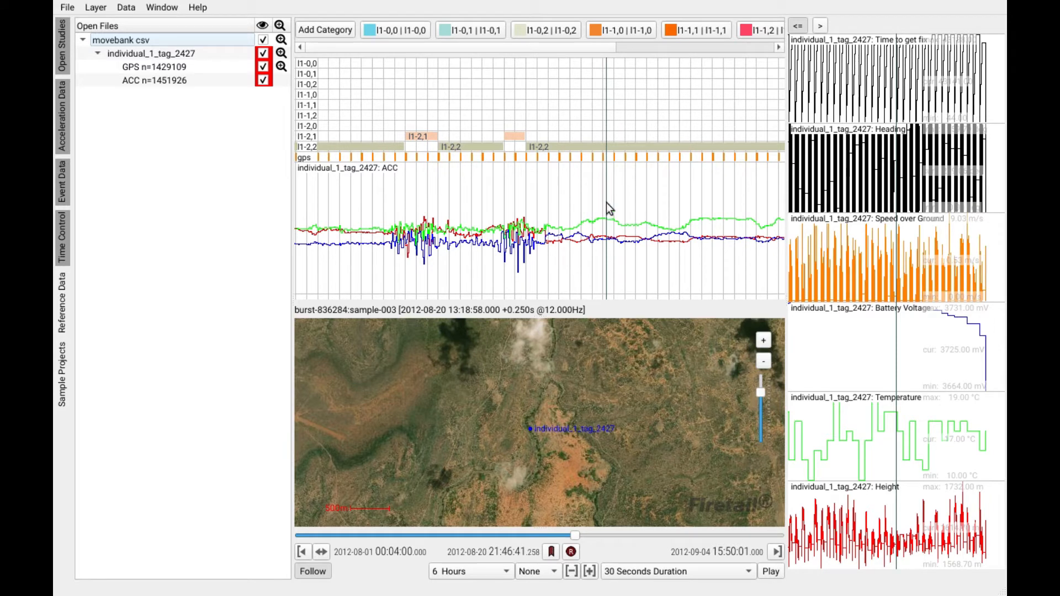
Step: Convert all annotations of the I1-2,2 category into a data selection
right_click(309, 149)
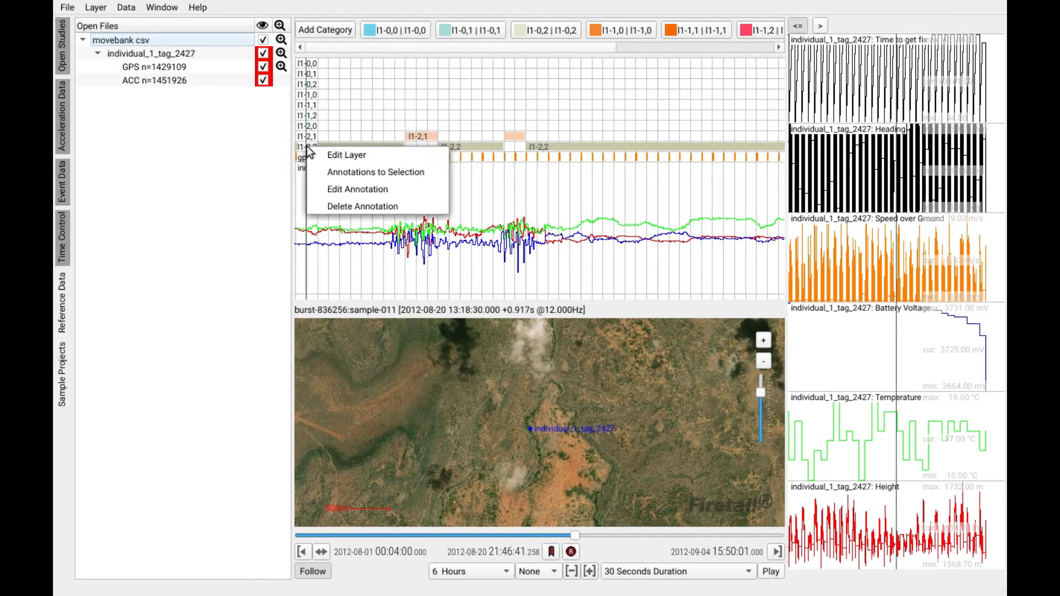
click(436, 174)
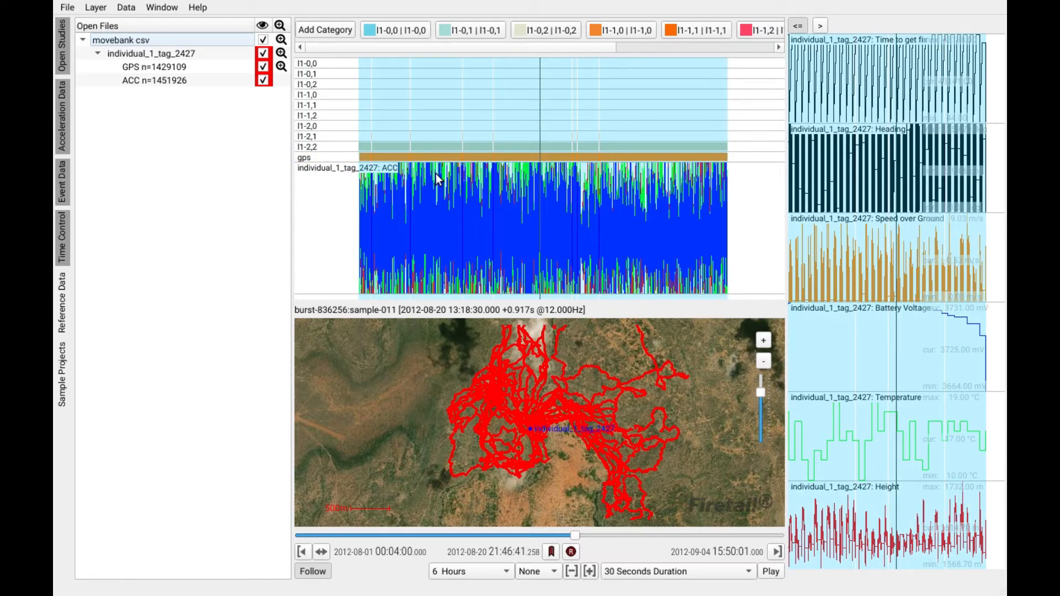
scroll(399, 150, up, 3)
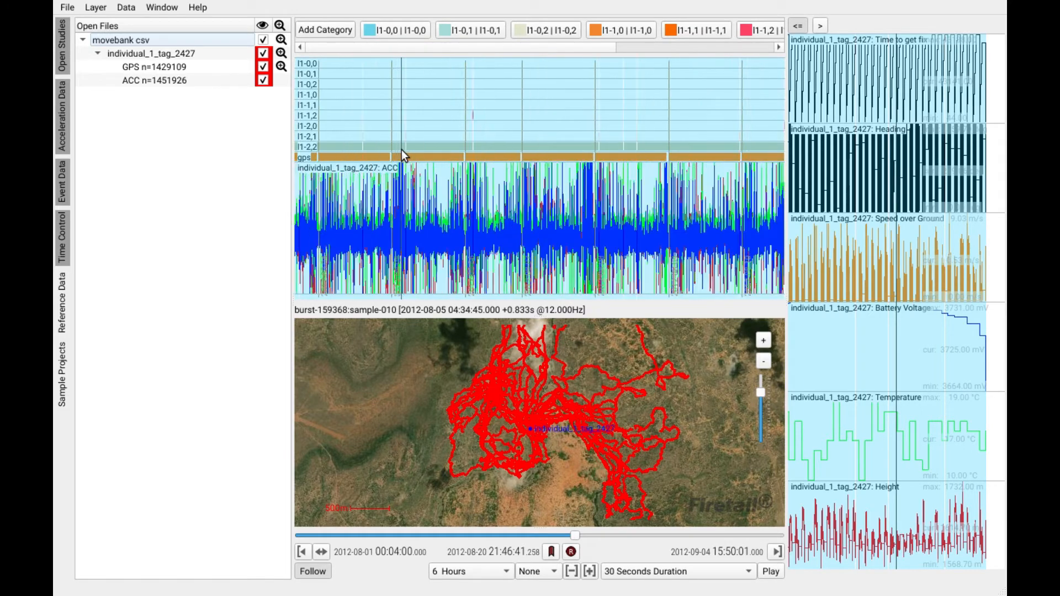
scroll(402, 150, up, 4)
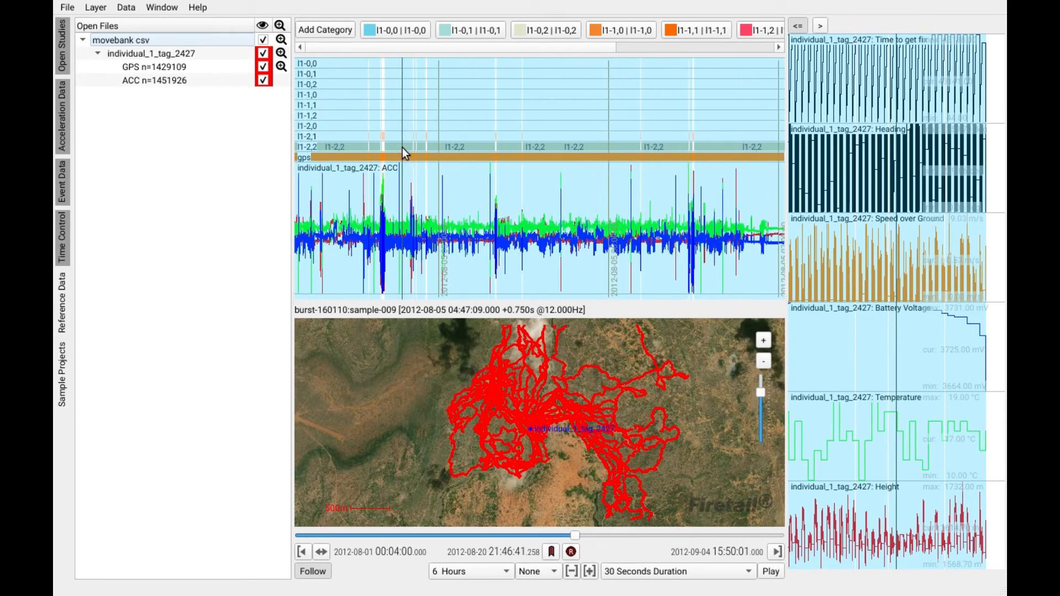
scroll(400, 148, up, 3)
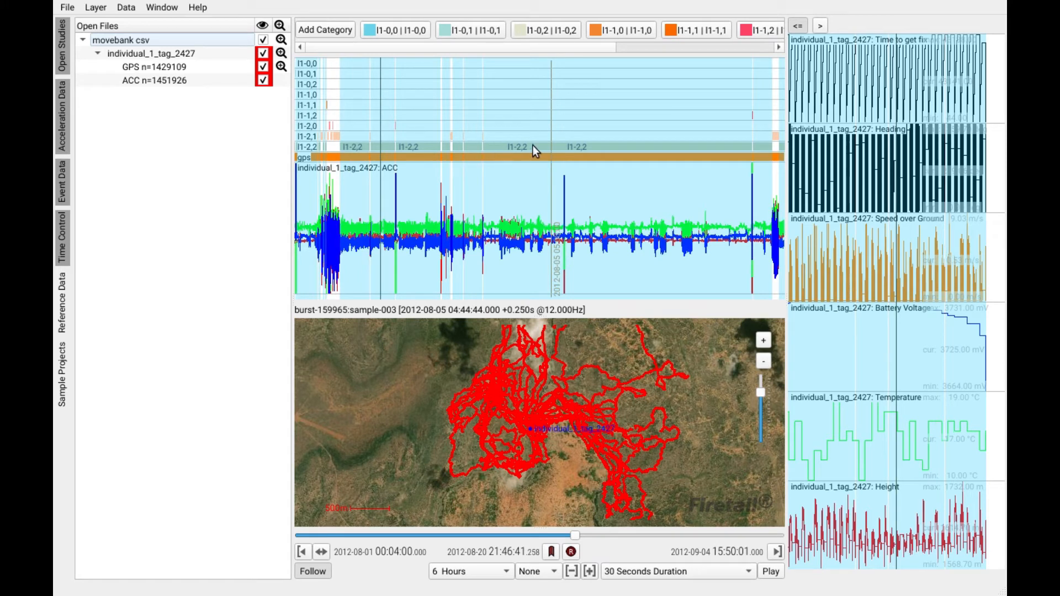
scroll(362, 143, up, 2)
drag(352, 145, 486, 150)
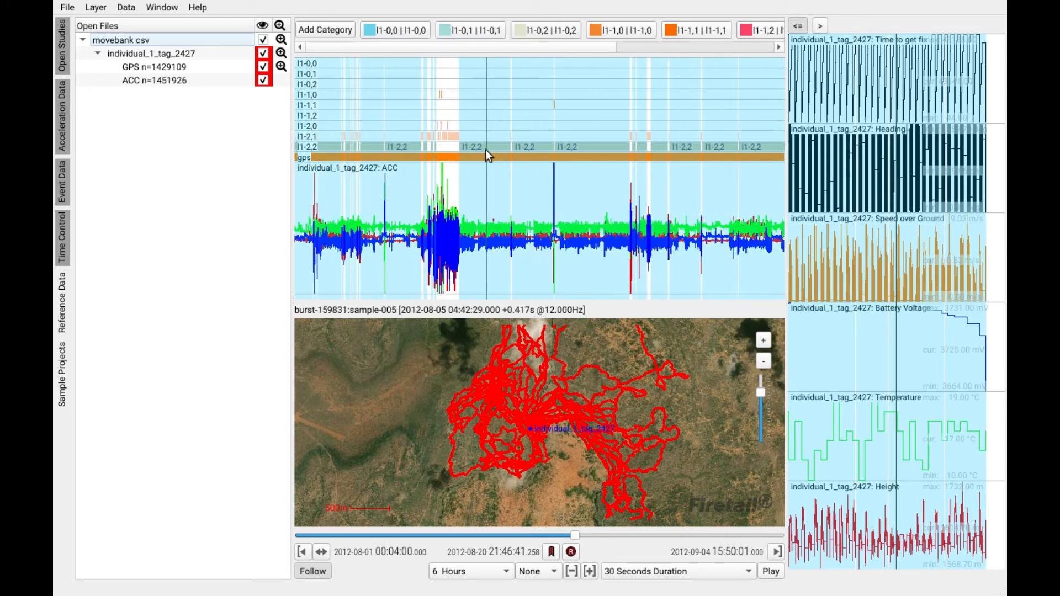
scroll(485, 150, up, 4)
drag(453, 201, 529, 203)
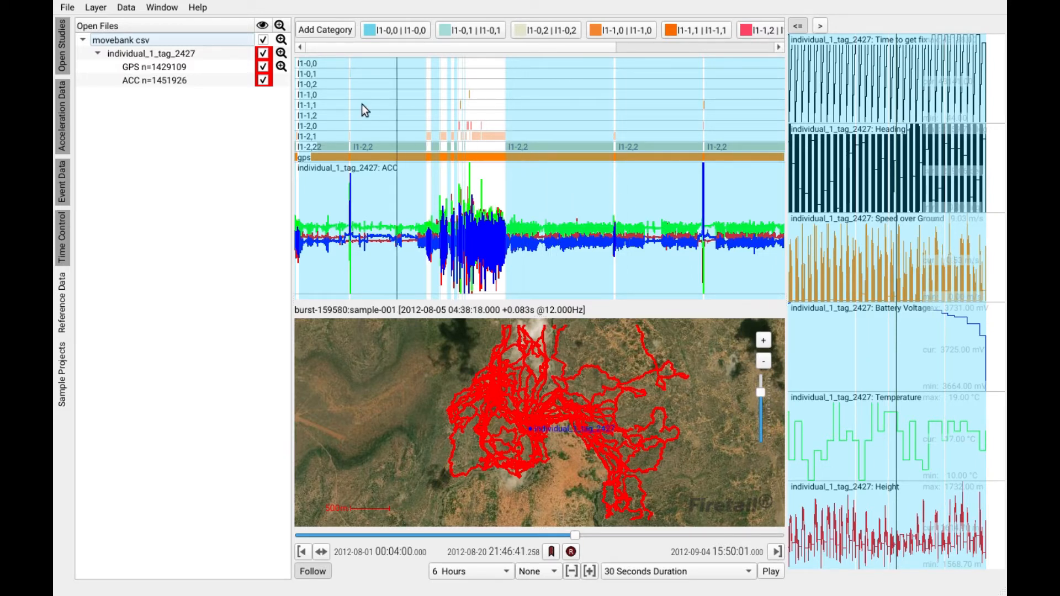
Step: Run FireSOM segmentation on the current selection with a 3 by 3 model, default features and the annotation prefix L2-
click(127, 8)
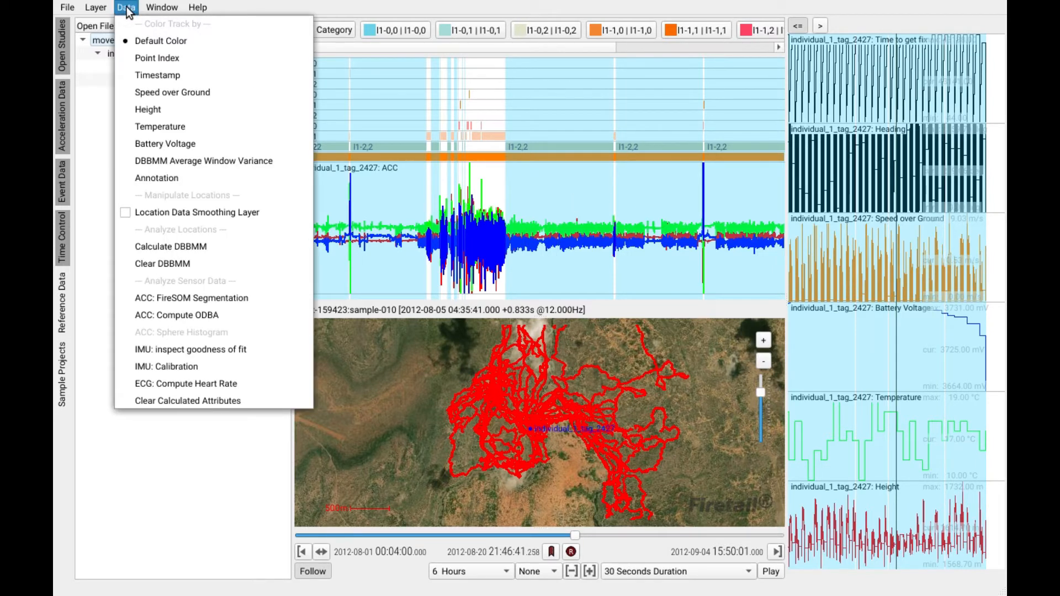
click(273, 298)
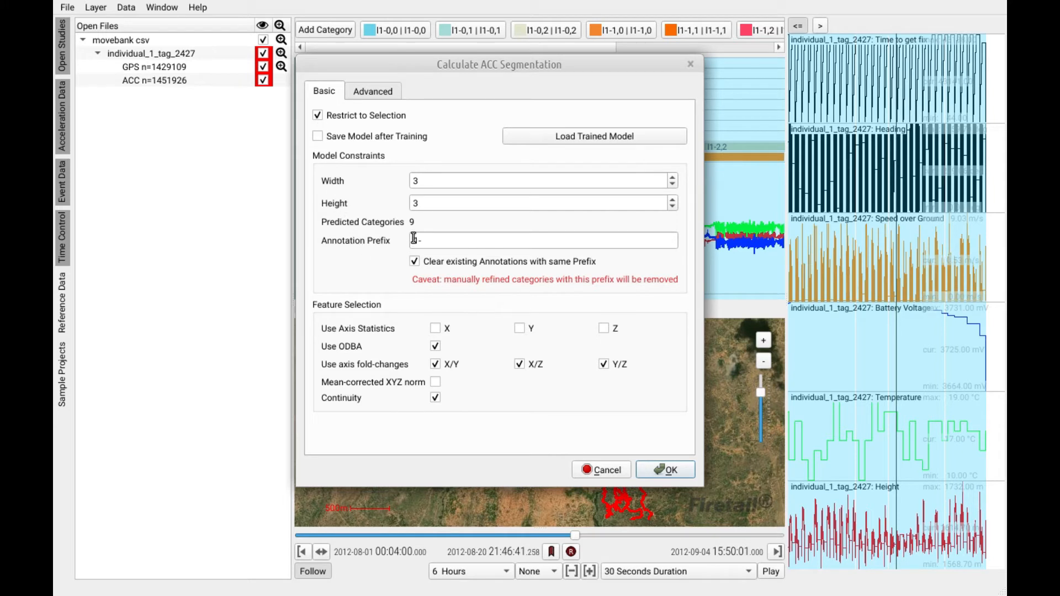
key(BackSpace)
click(417, 240)
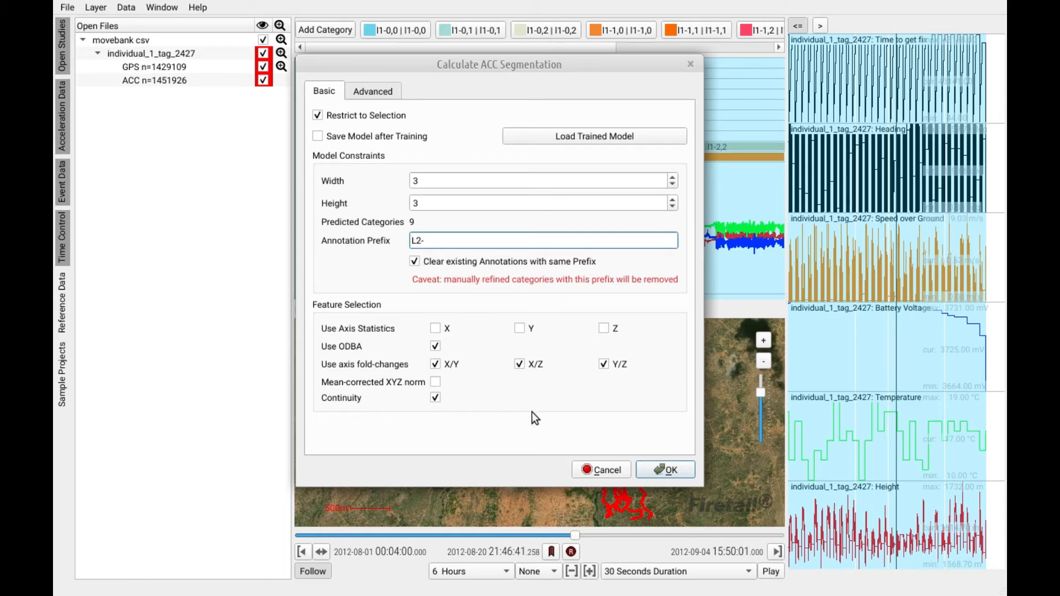
text(L2-)
click(686, 472)
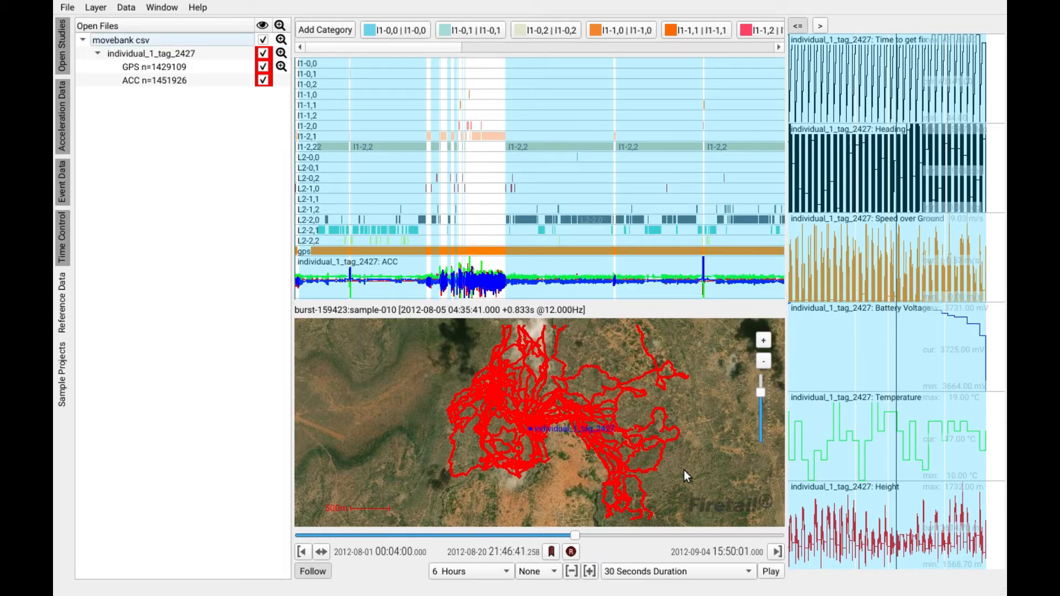
drag(421, 186, 500, 186)
click(438, 186)
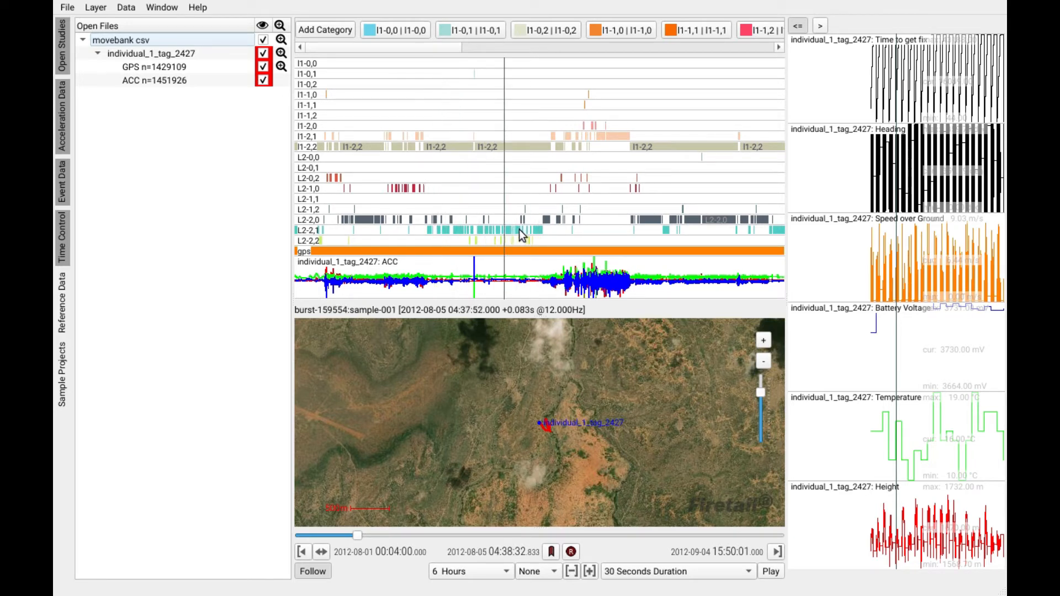
scroll(485, 233, up, 3)
scroll(477, 235, up, 5)
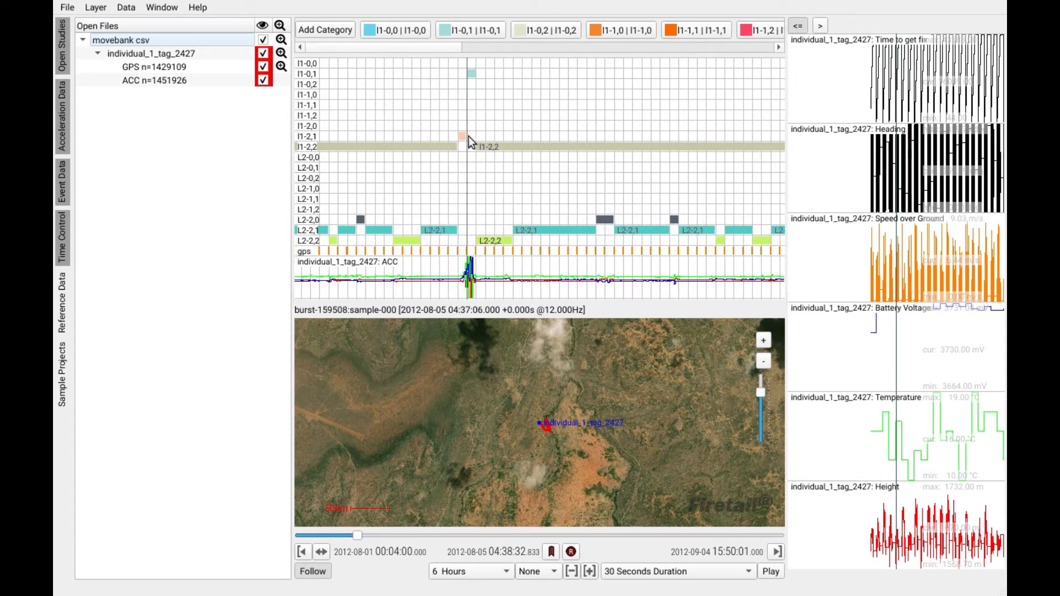
drag(460, 129, 479, 128)
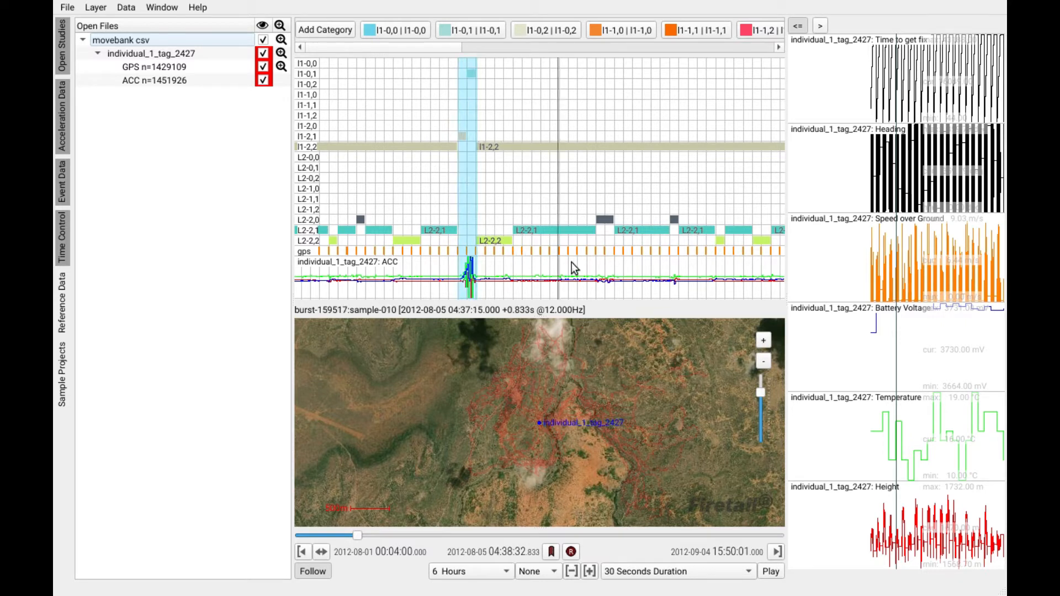
drag(571, 263, 415, 260)
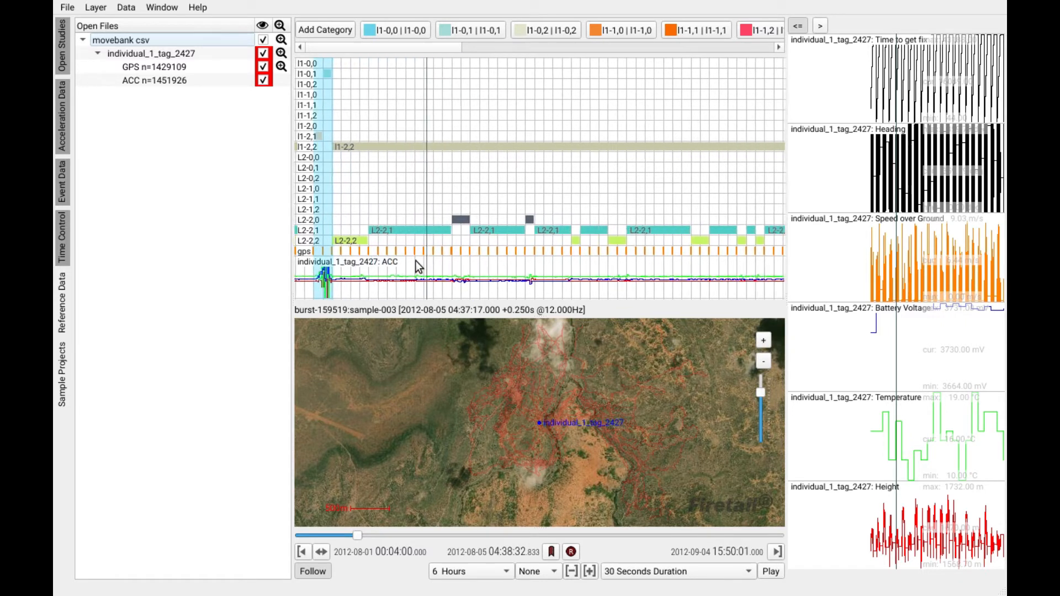
click(446, 260)
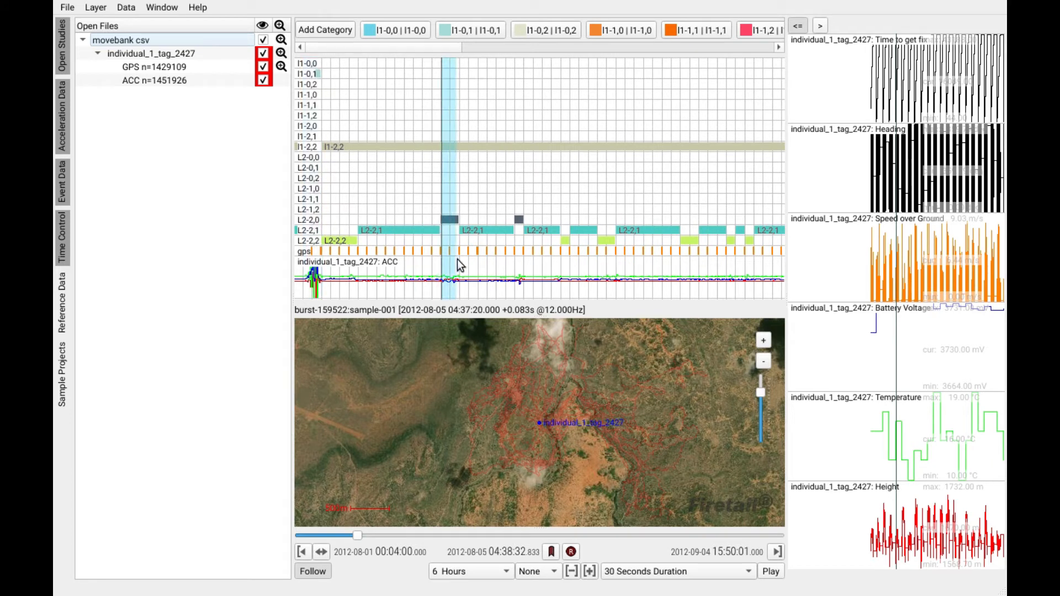
click(519, 253)
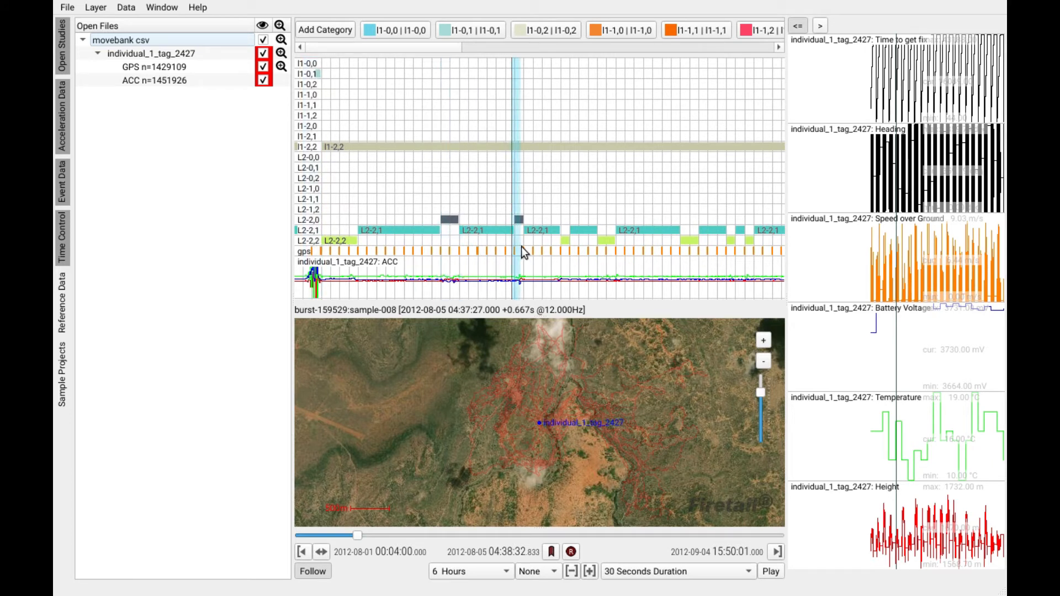
click(557, 254)
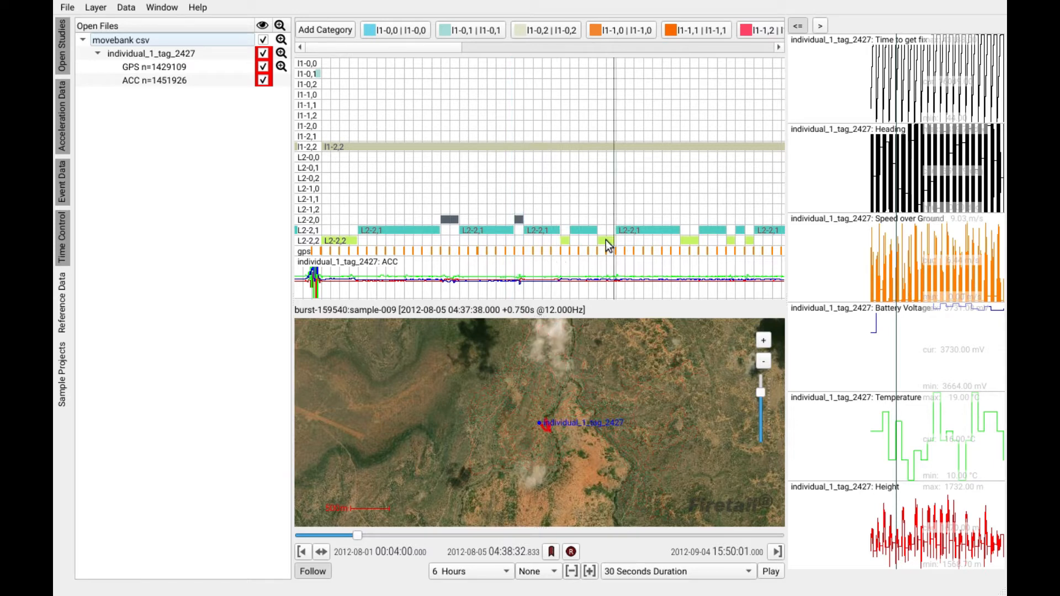
scroll(495, 216, down, 4)
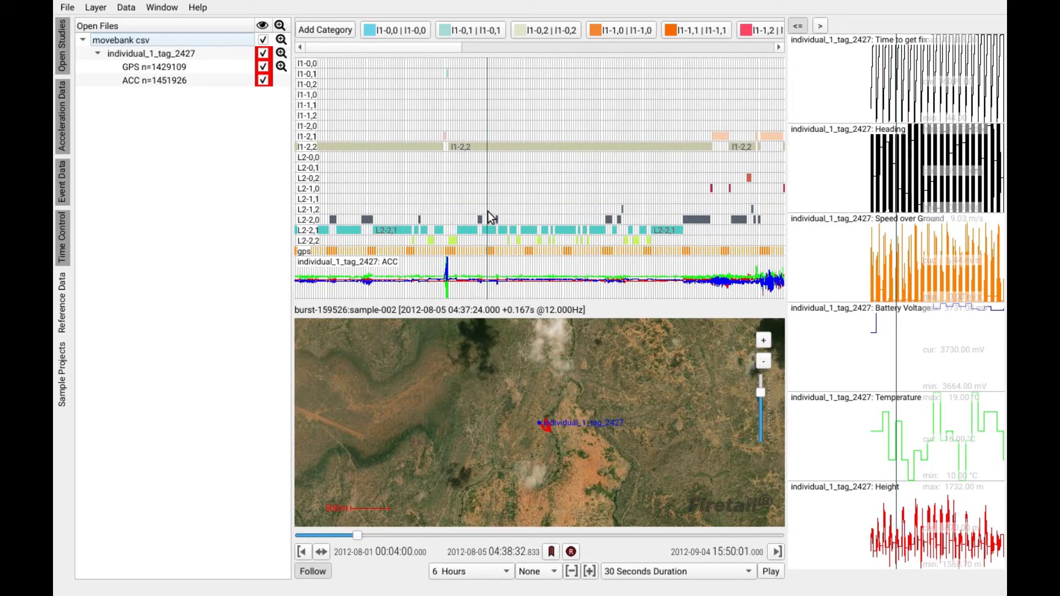
scroll(492, 212, down, 3)
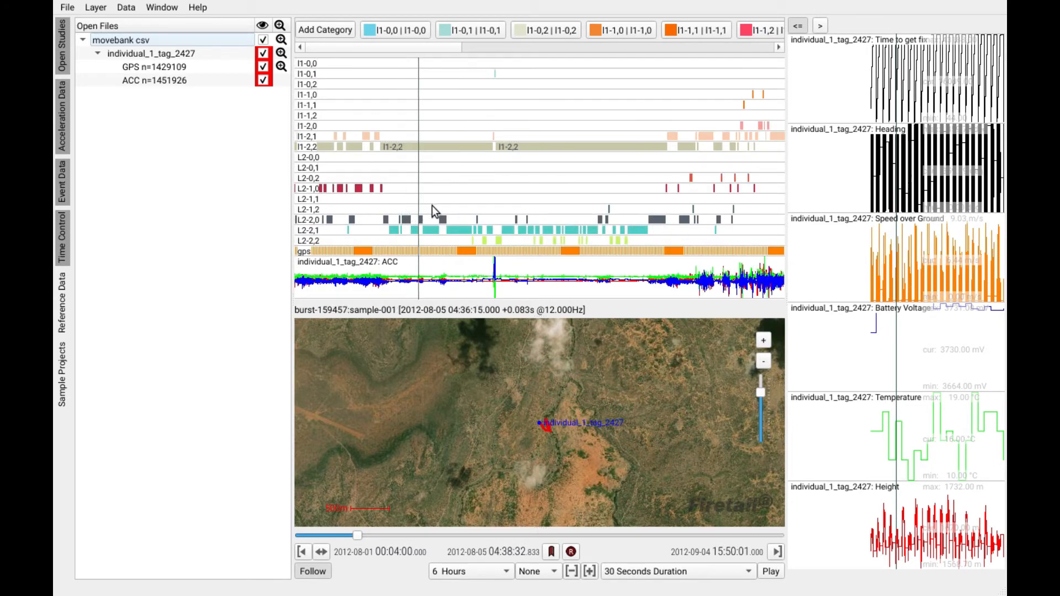
drag(529, 207, 500, 249)
scroll(486, 224, up, 2)
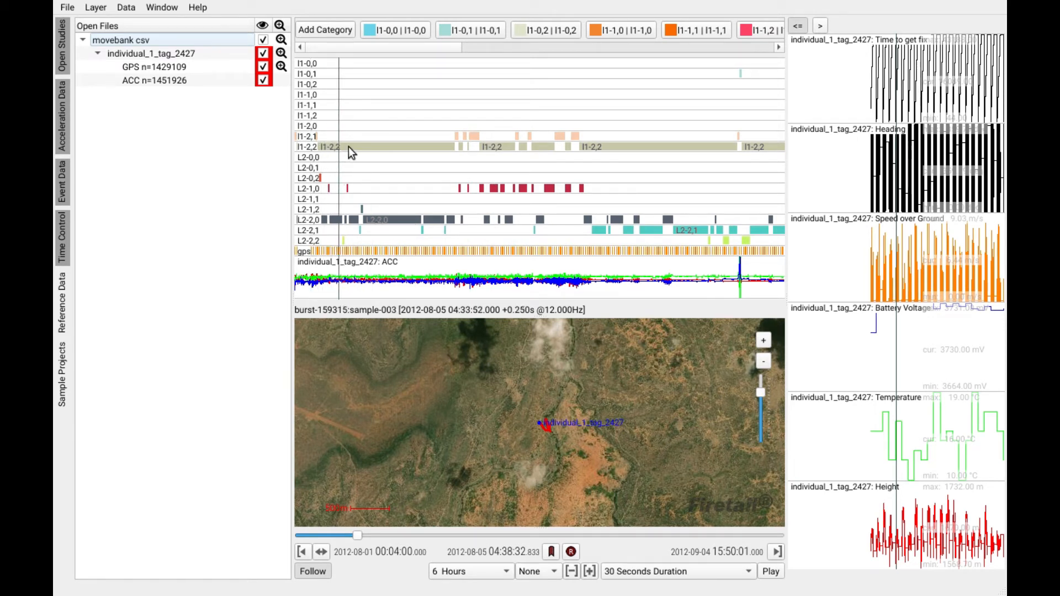
Step: Delete the I1-2,2 category together with all its annotations
drag(386, 47, 538, 52)
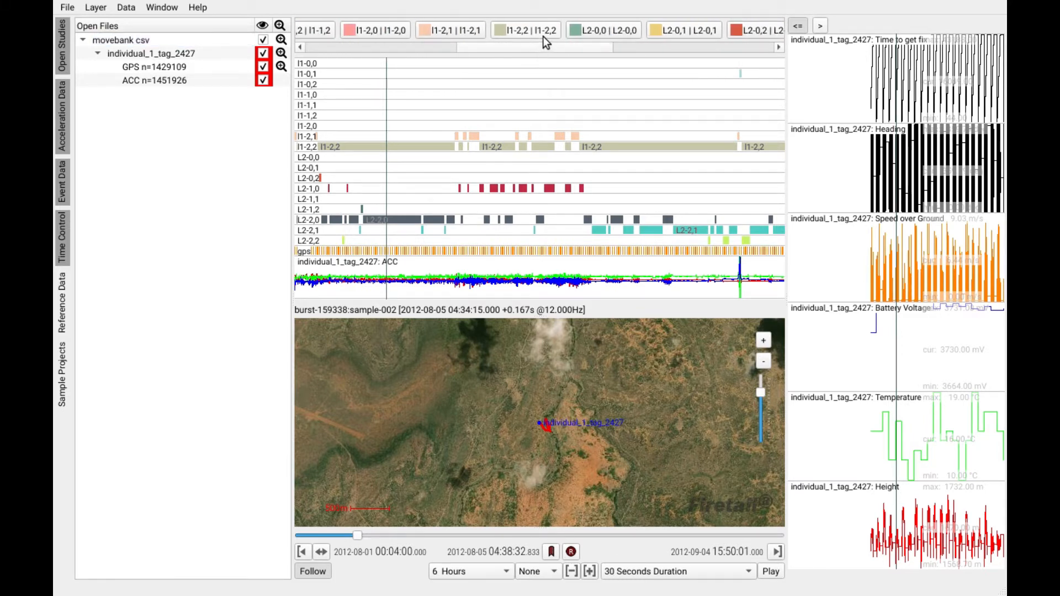
right_click(546, 30)
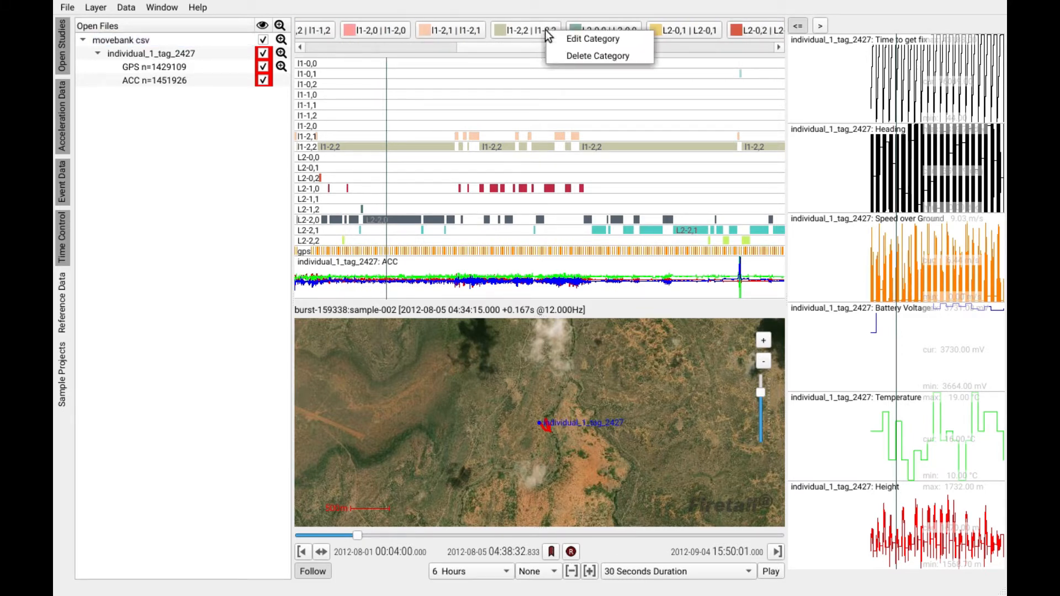
click(586, 62)
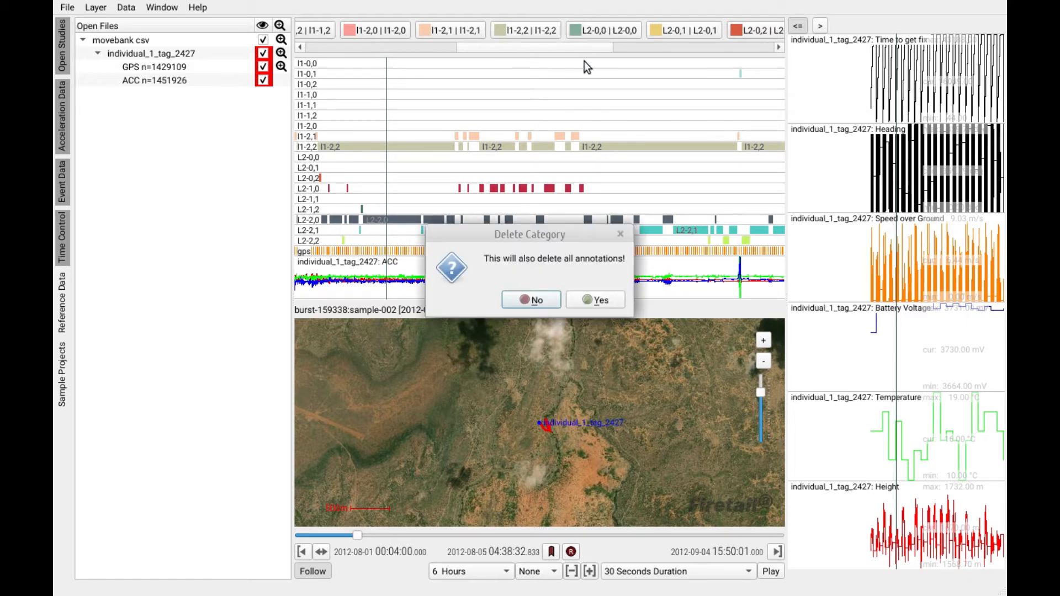
click(601, 302)
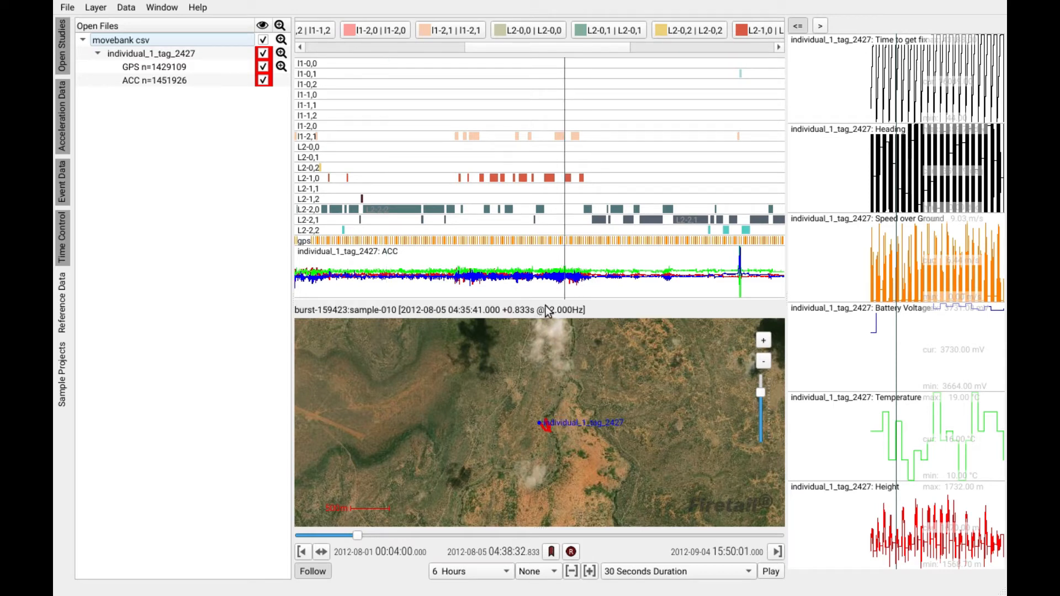
drag(546, 313, 545, 248)
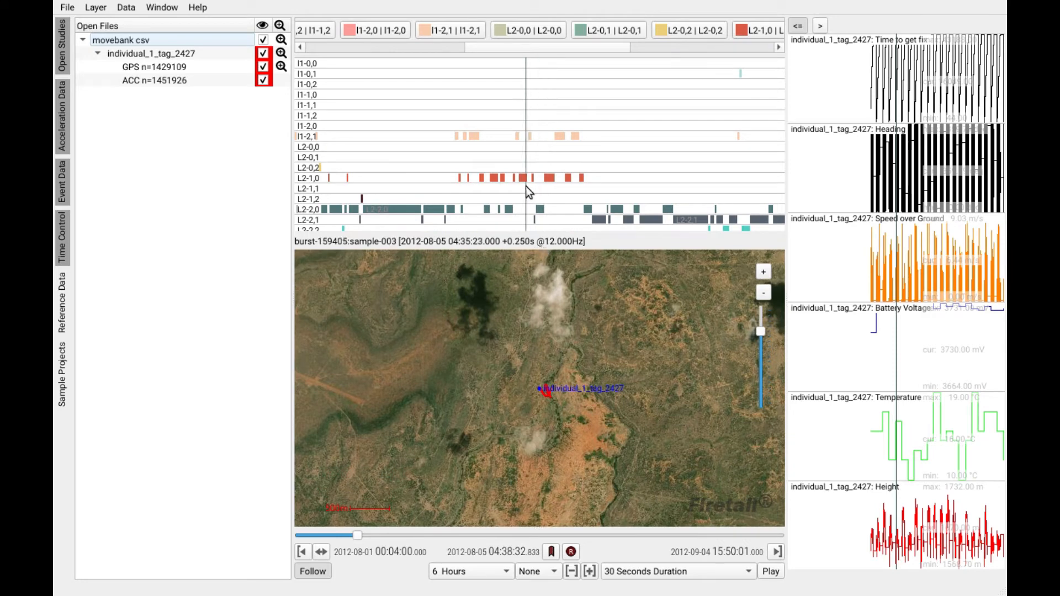
scroll(545, 389, up, 5)
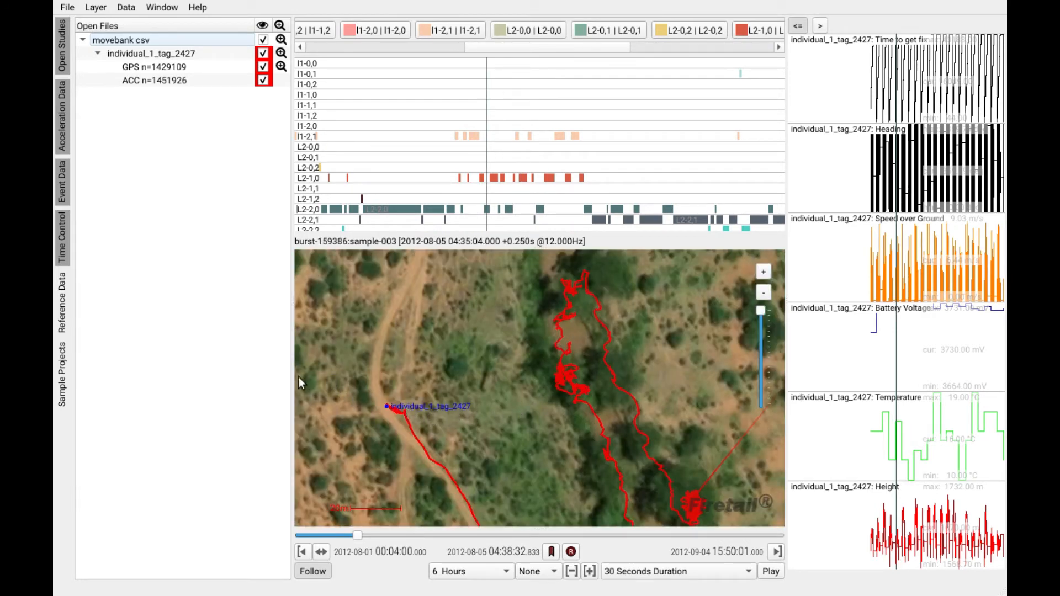
drag(293, 378, 240, 384)
mouse_move(377, 403)
mouse_down()
mouse_move(424, 382)
mouse_move(436, 343)
mouse_up()
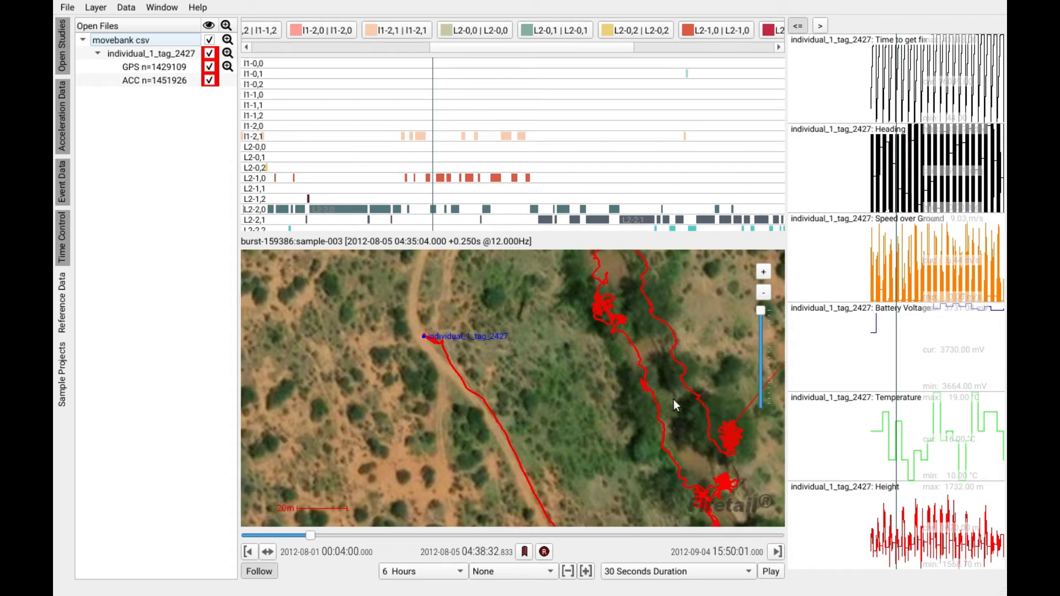
mouse_move(674, 399)
mouse_down()
mouse_move(578, 383)
mouse_move(499, 348)
mouse_up()
click(550, 374)
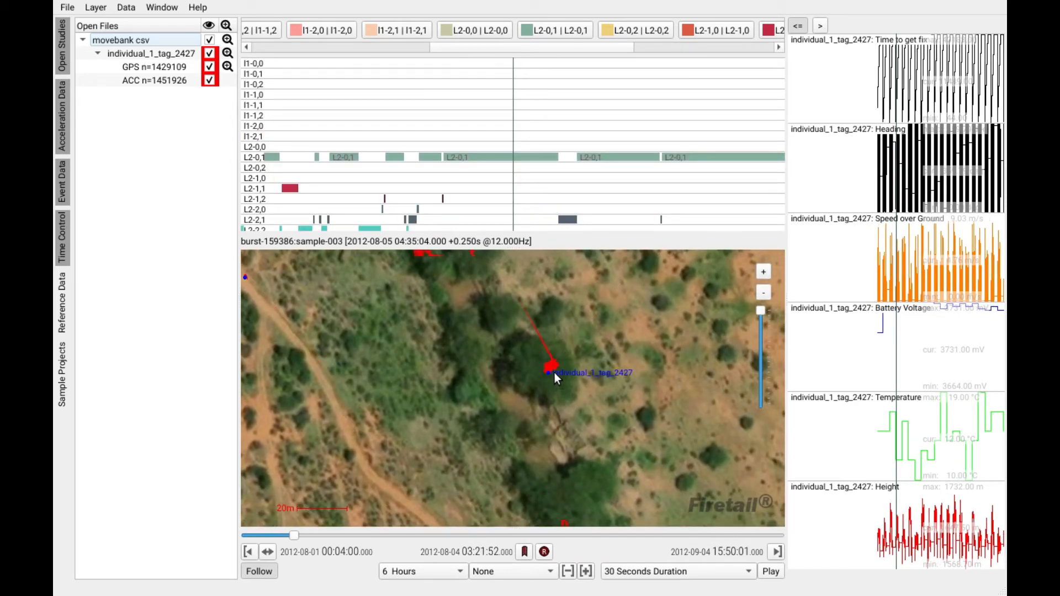
click(552, 379)
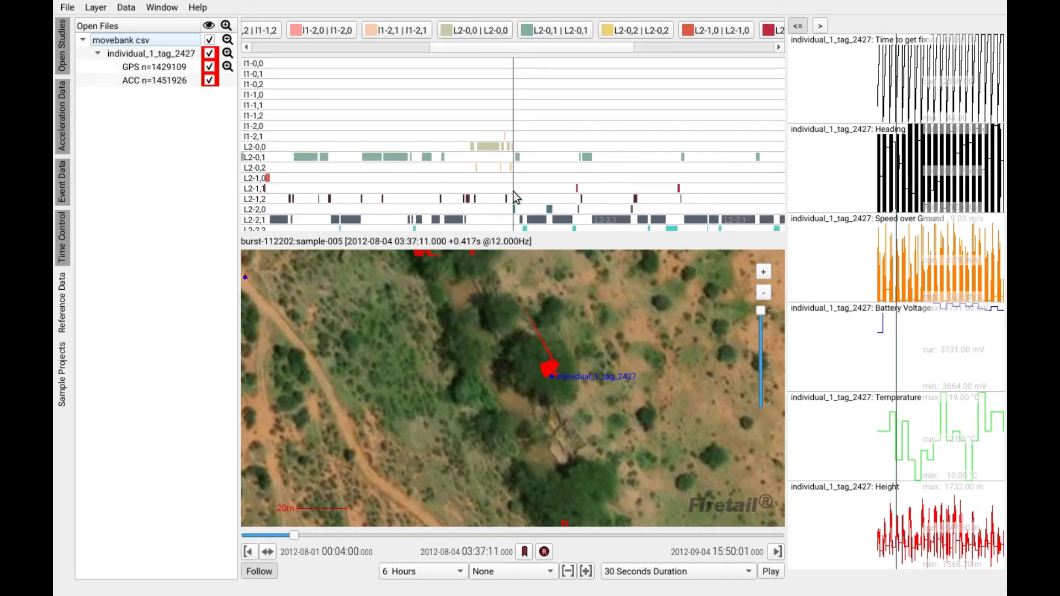
scroll(513, 193, down, 1)
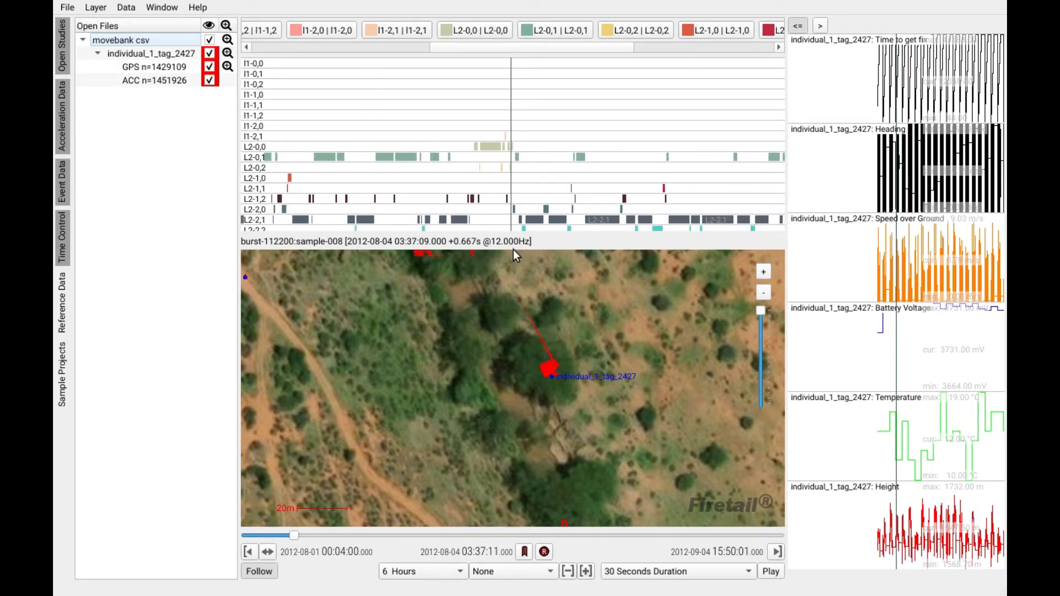
drag(515, 250, 506, 355)
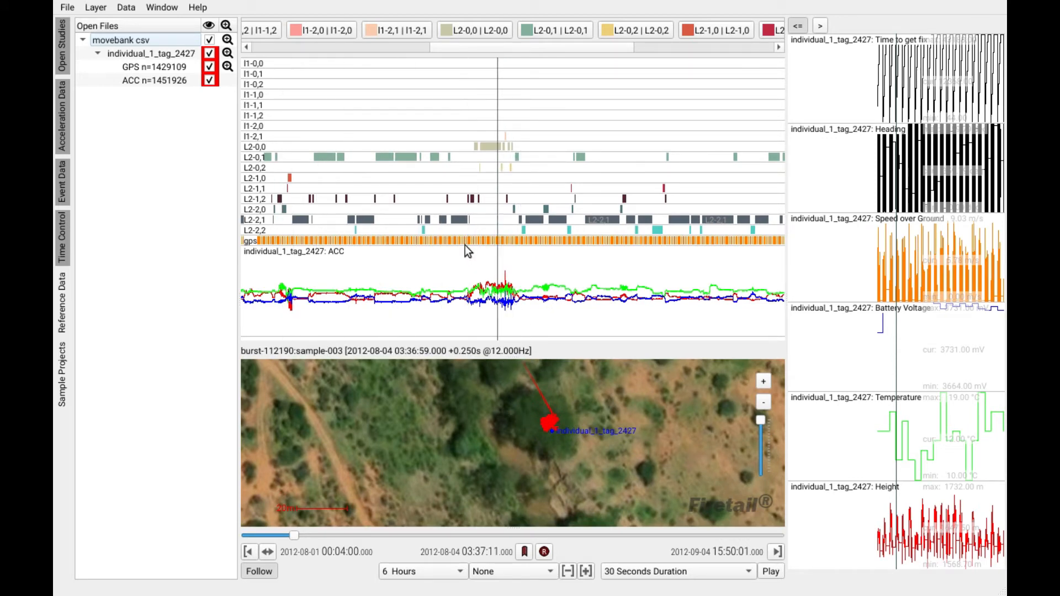
scroll(446, 208, down, 3)
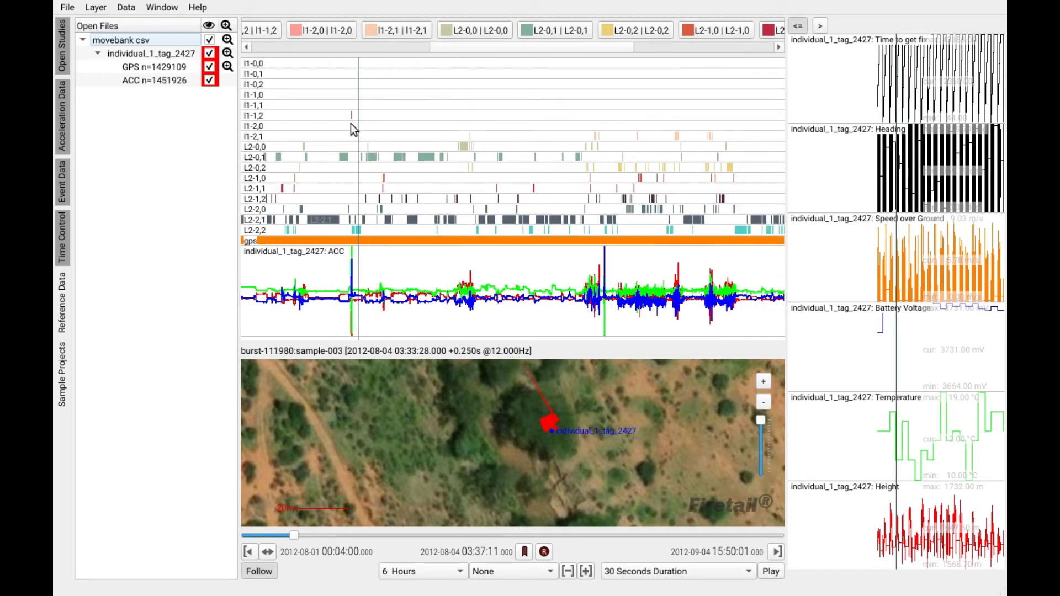
scroll(351, 126, up, 3)
scroll(352, 118, up, 4)
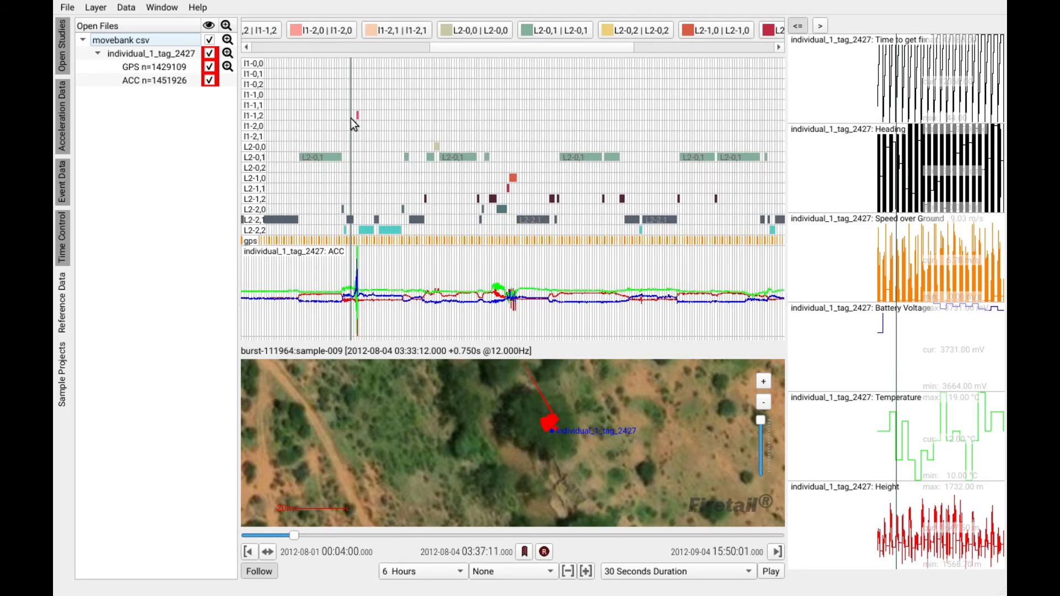
click(364, 114)
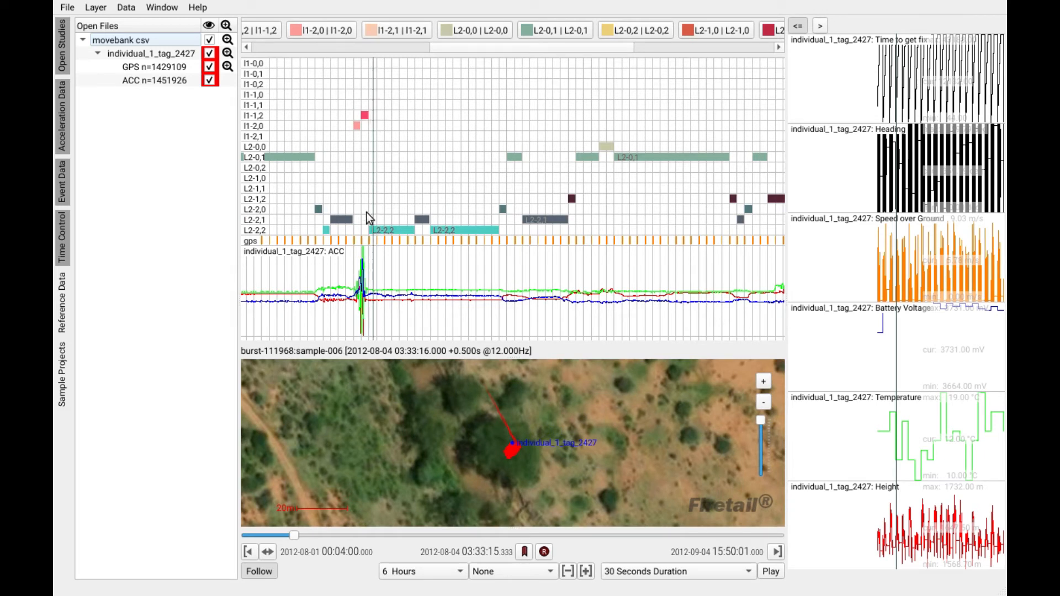
click(363, 279)
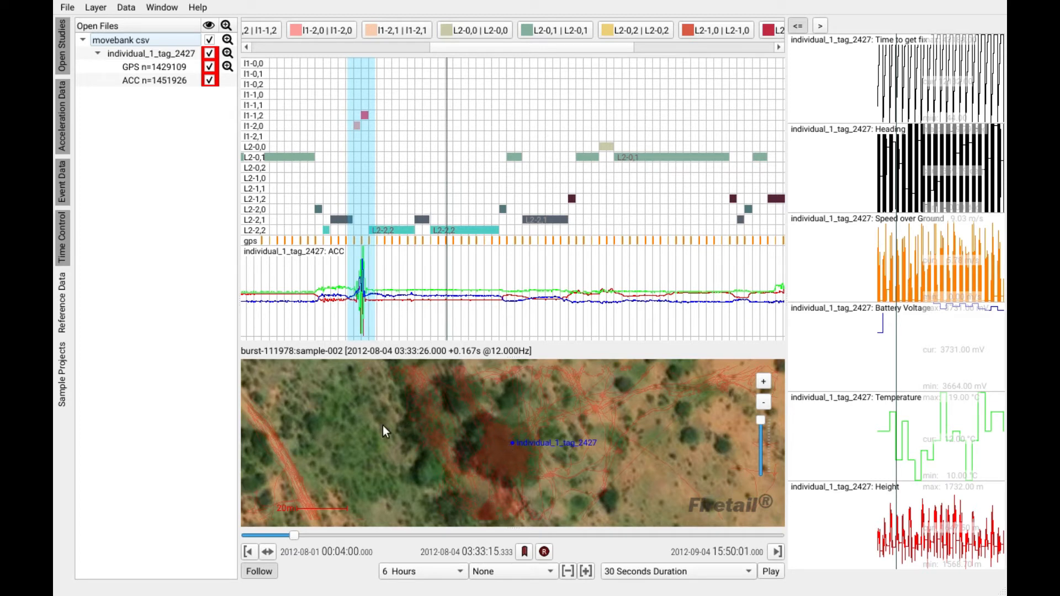
click(353, 273)
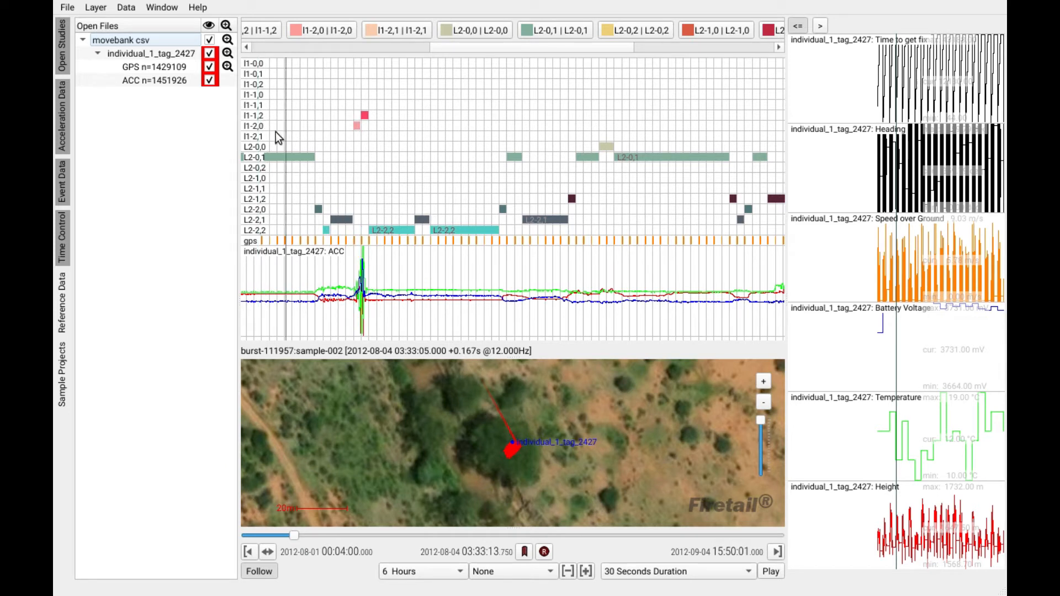
Step: Edit the I1-2,0 category, setting its layer name to strong and its category name to S1
right_click(319, 31)
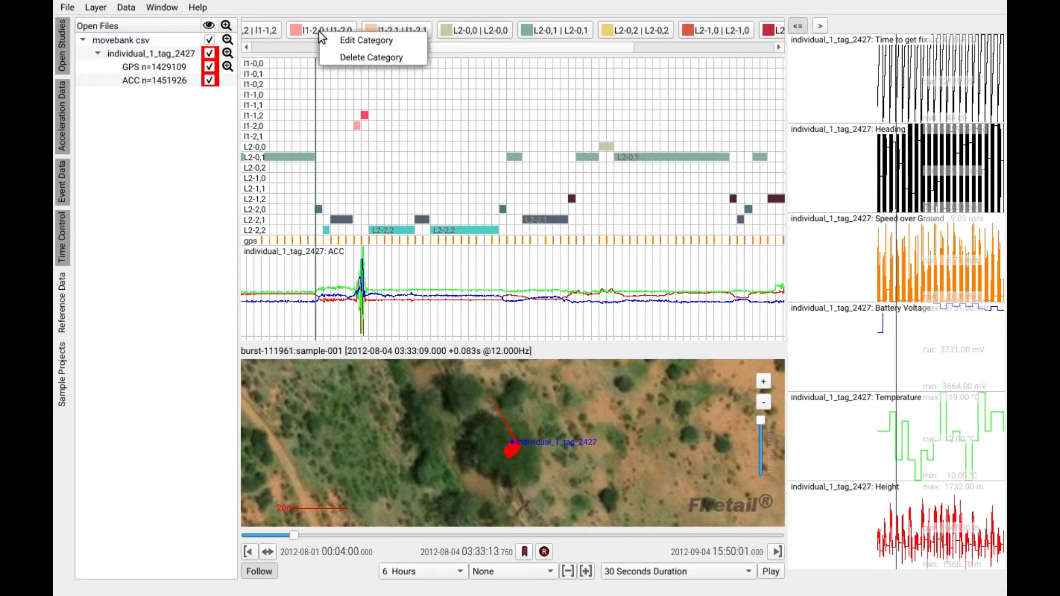
click(359, 38)
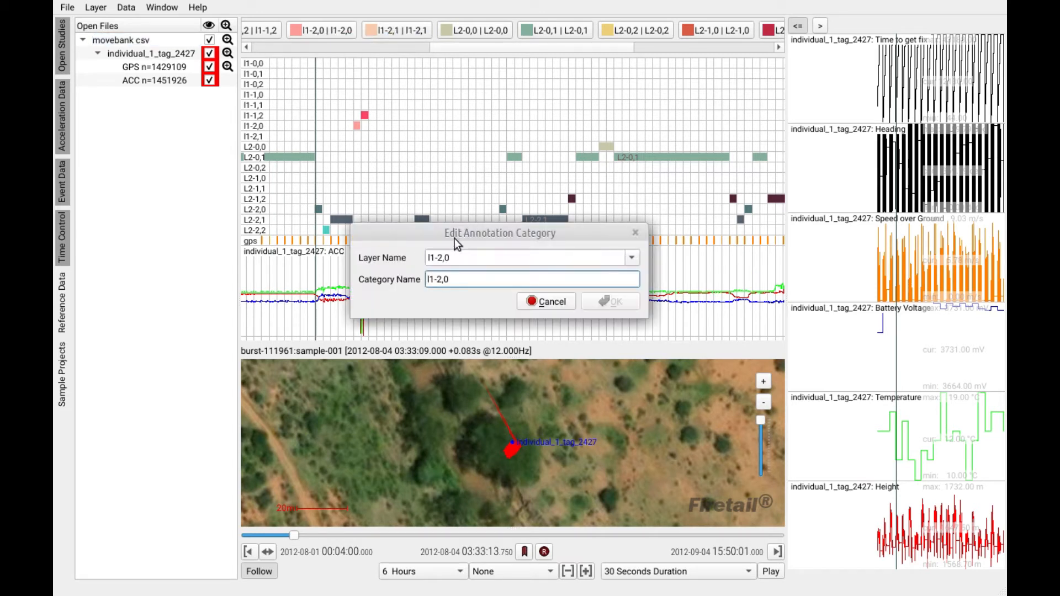
mouse_move(420, 236)
mouse_down()
mouse_move(549, 130)
mouse_move(585, 152)
mouse_move(527, 157)
mouse_up()
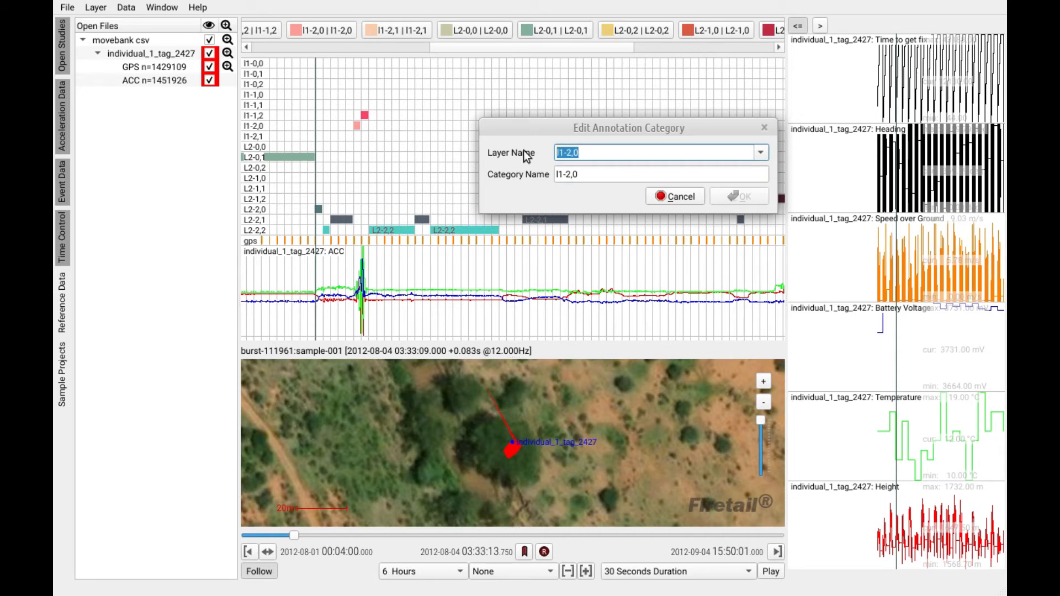
text(strong)
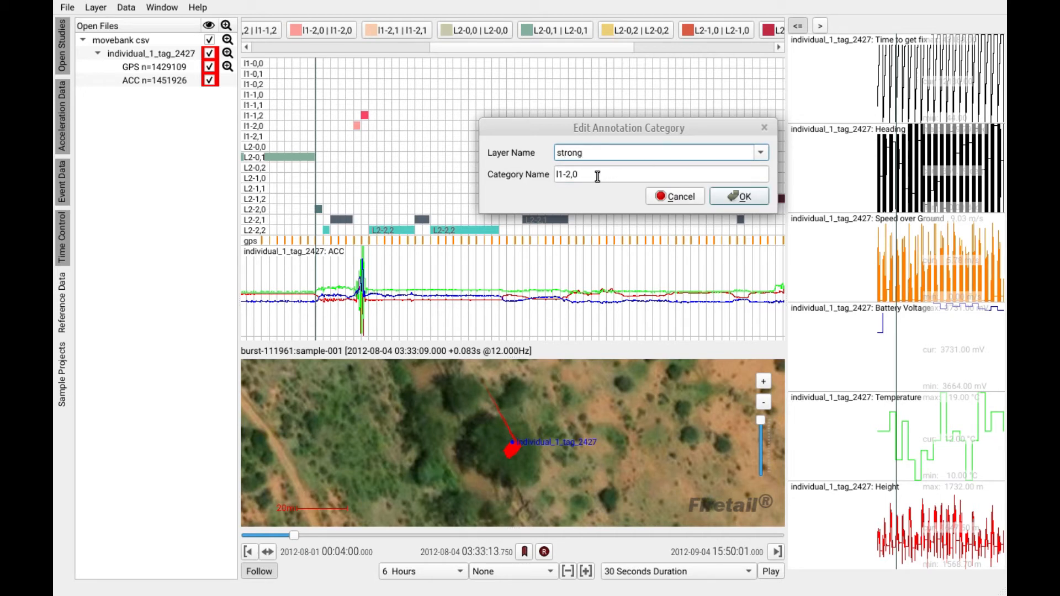
drag(598, 176, 551, 175)
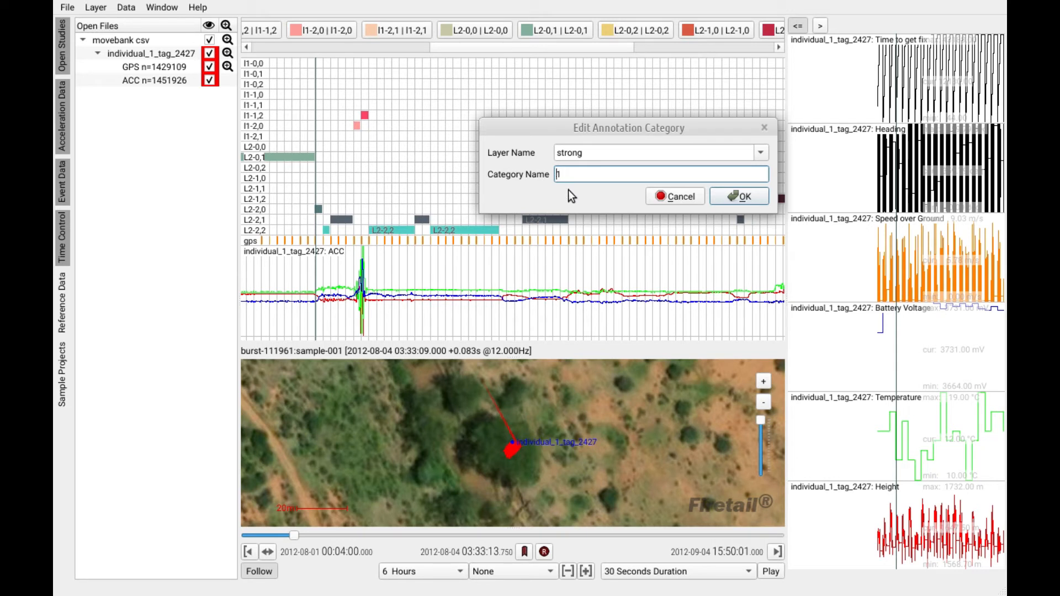
click(749, 194)
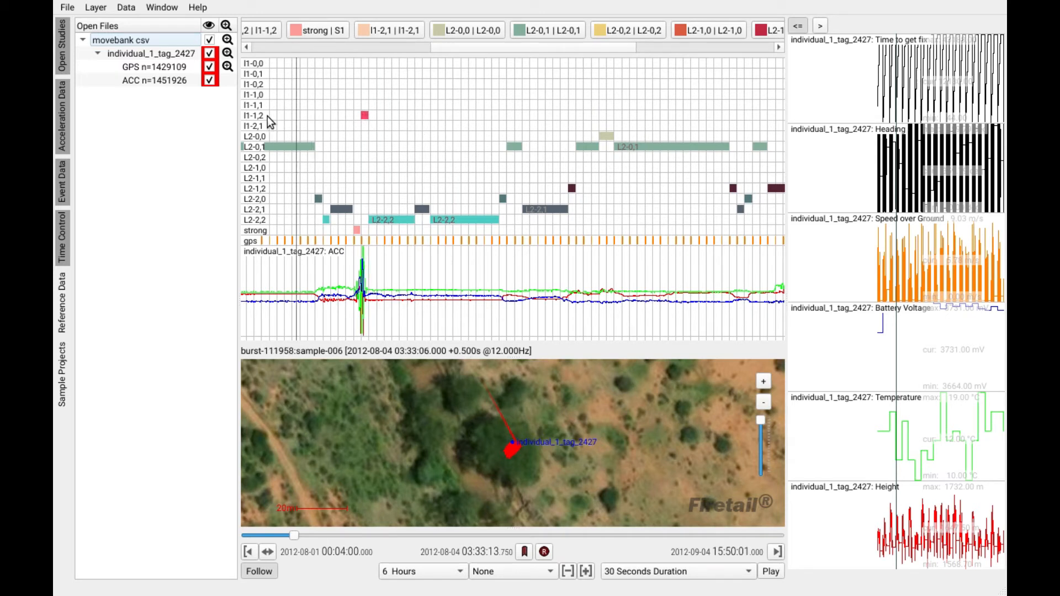
Step: Reassign the I1-1,2 category to the existing strong layer and rename the category S2
drag(453, 47, 363, 52)
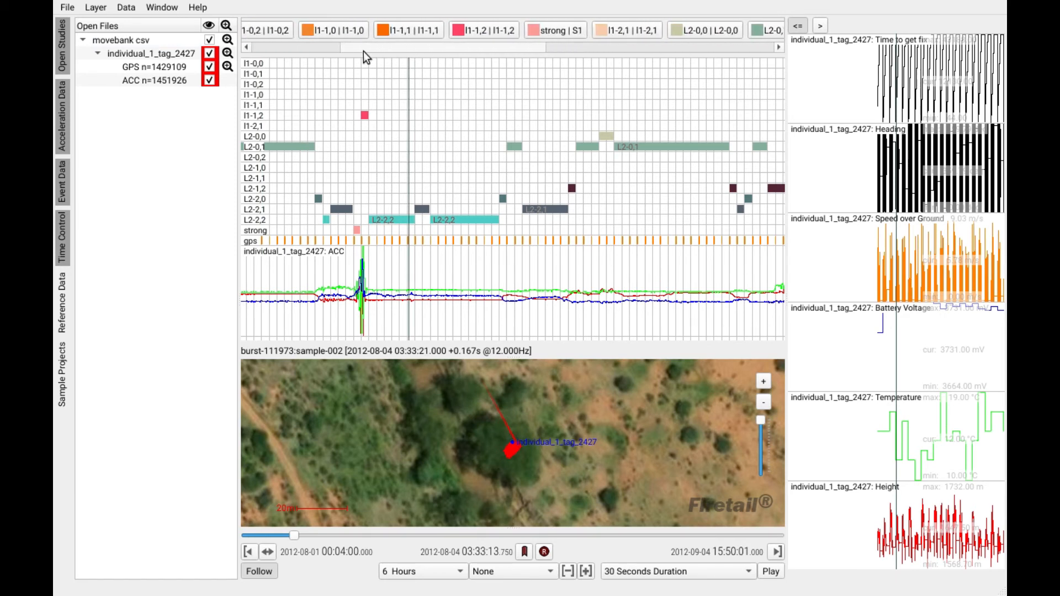
right_click(476, 32)
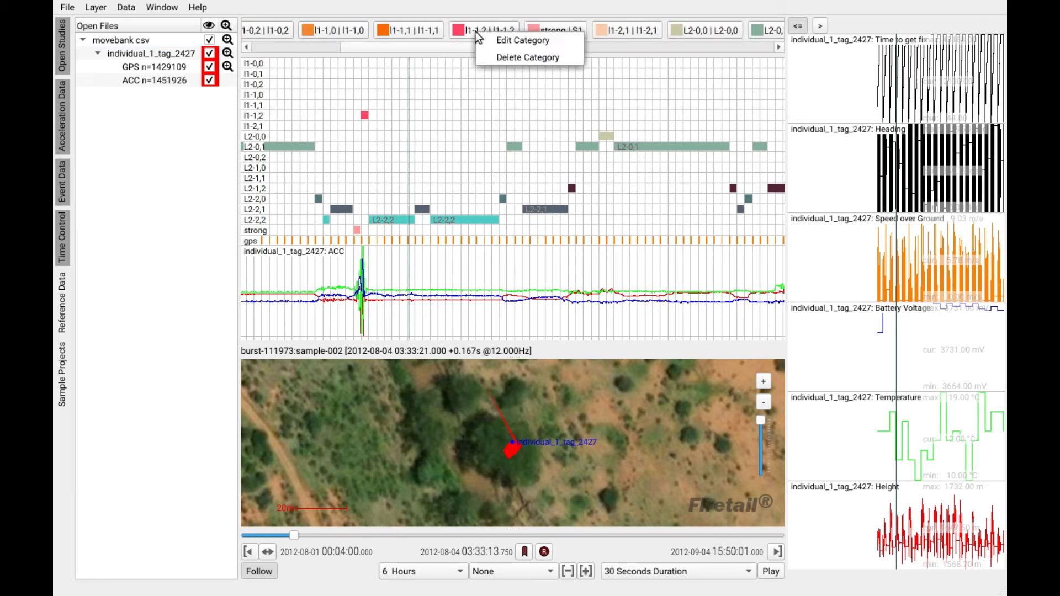
click(506, 38)
mouse_move(474, 231)
mouse_down()
mouse_move(552, 188)
mouse_move(558, 172)
mouse_up()
click(716, 199)
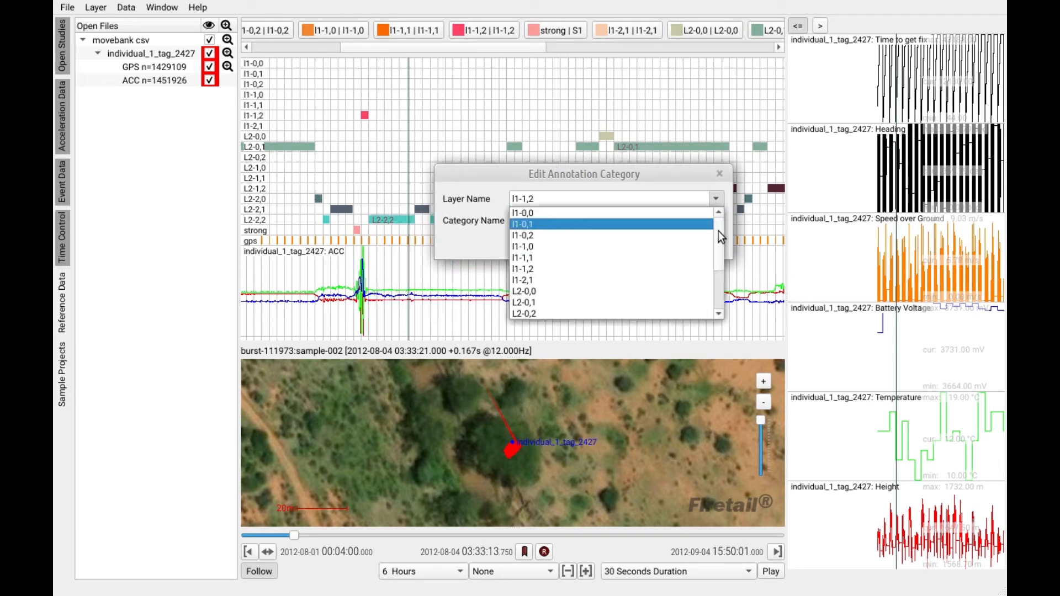
drag(718, 231, 718, 303)
click(615, 320)
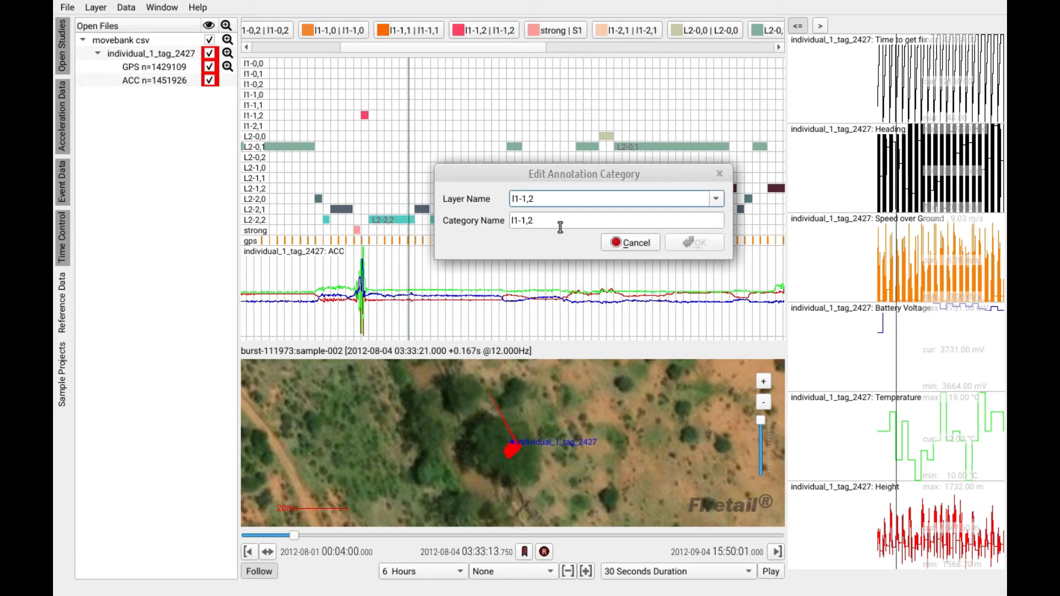
click(716, 200)
scroll(542, 306, down, 1)
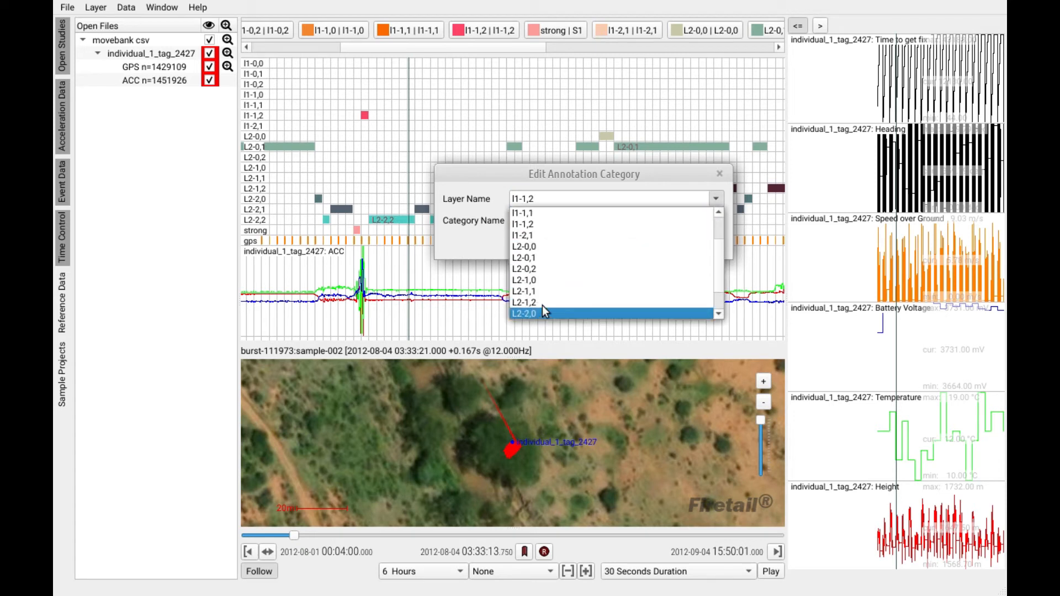
click(538, 310)
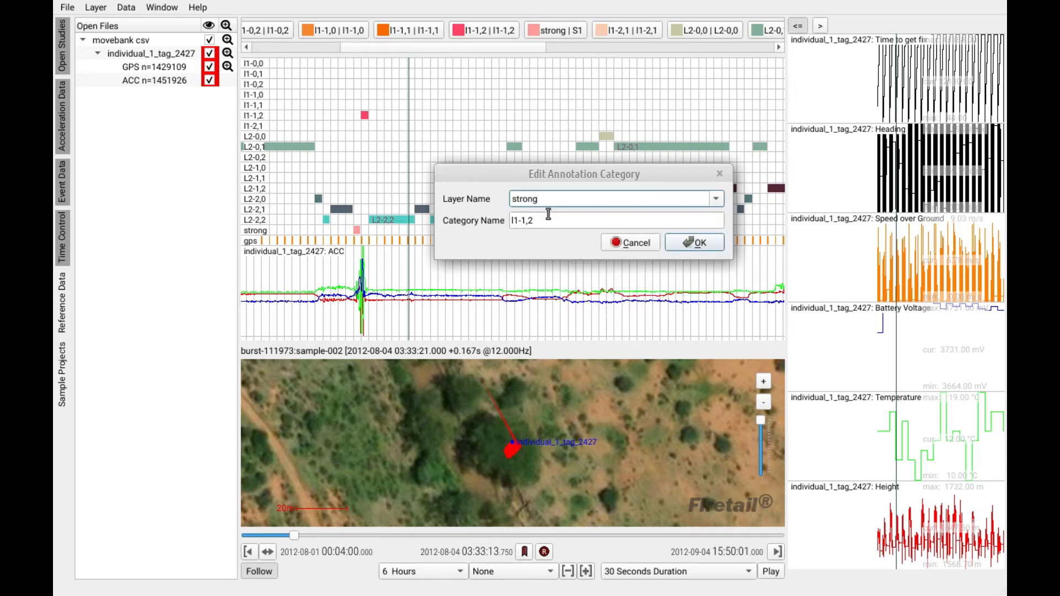
drag(546, 224, 494, 226)
text(S2)
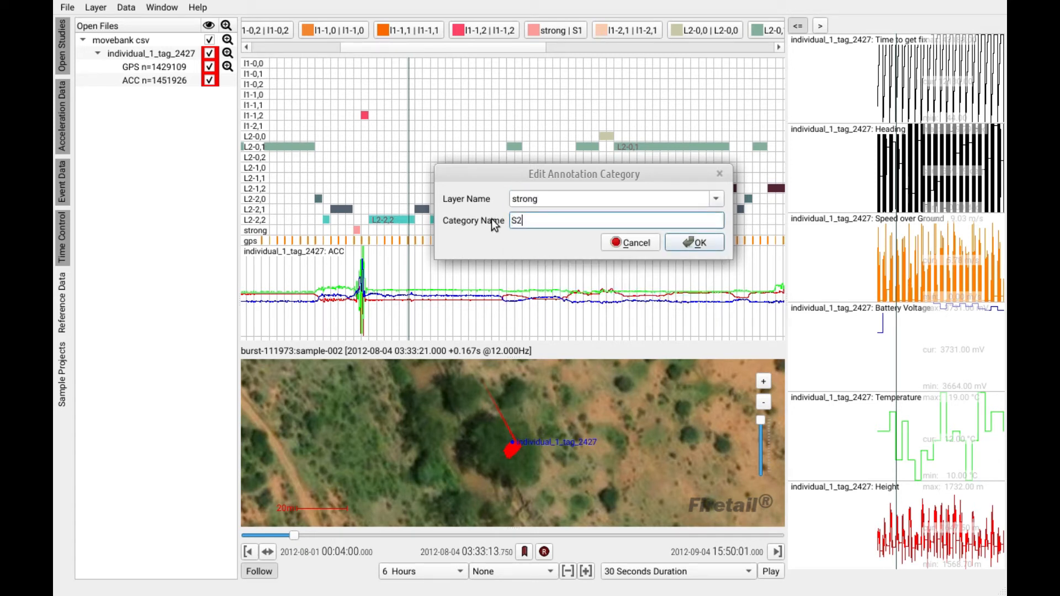
click(697, 243)
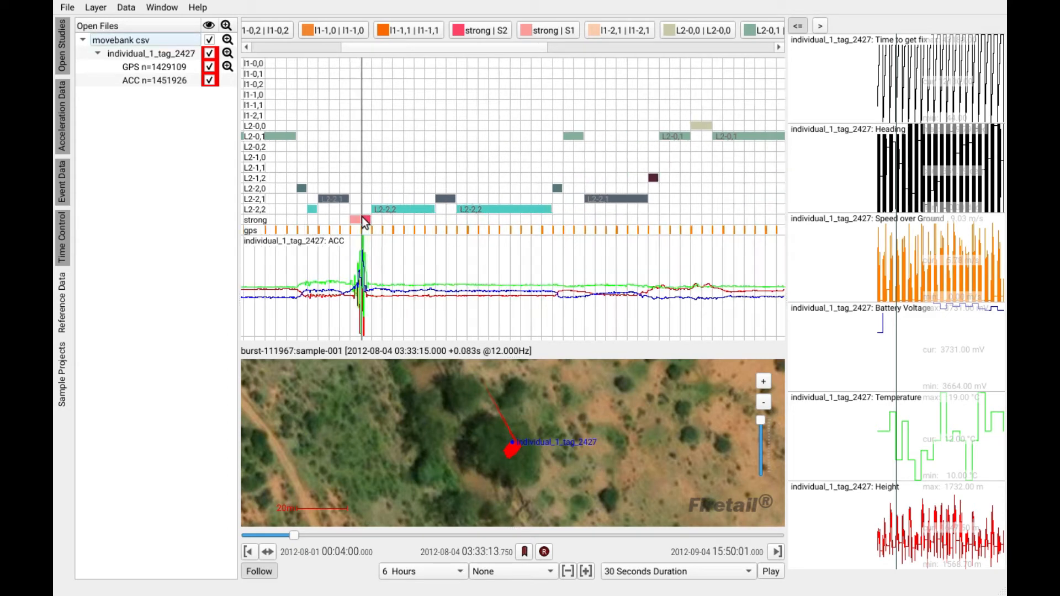
scroll(362, 217, up, 5)
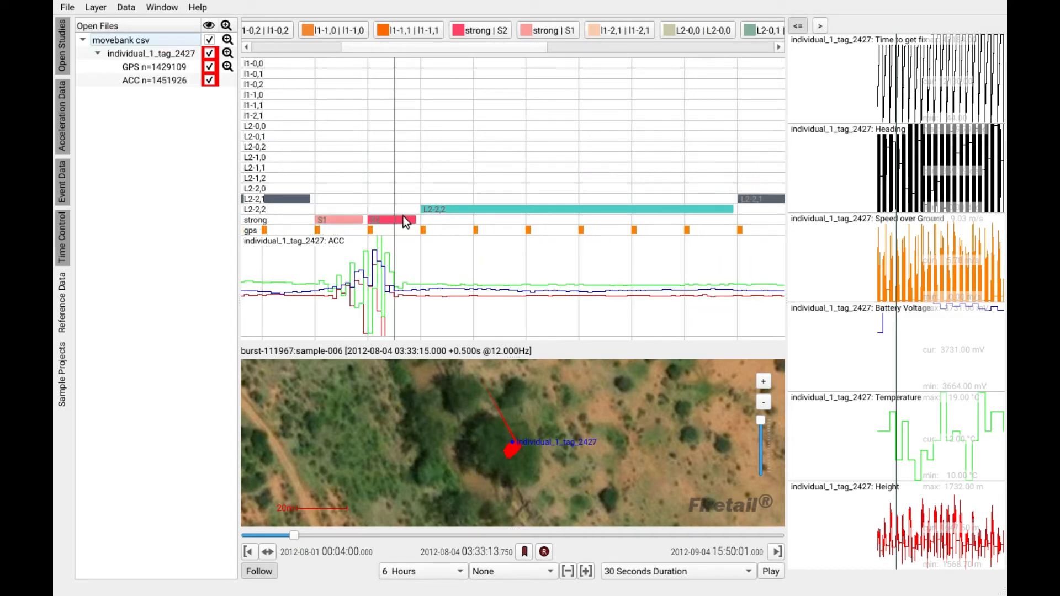
scroll(403, 224, down, 5)
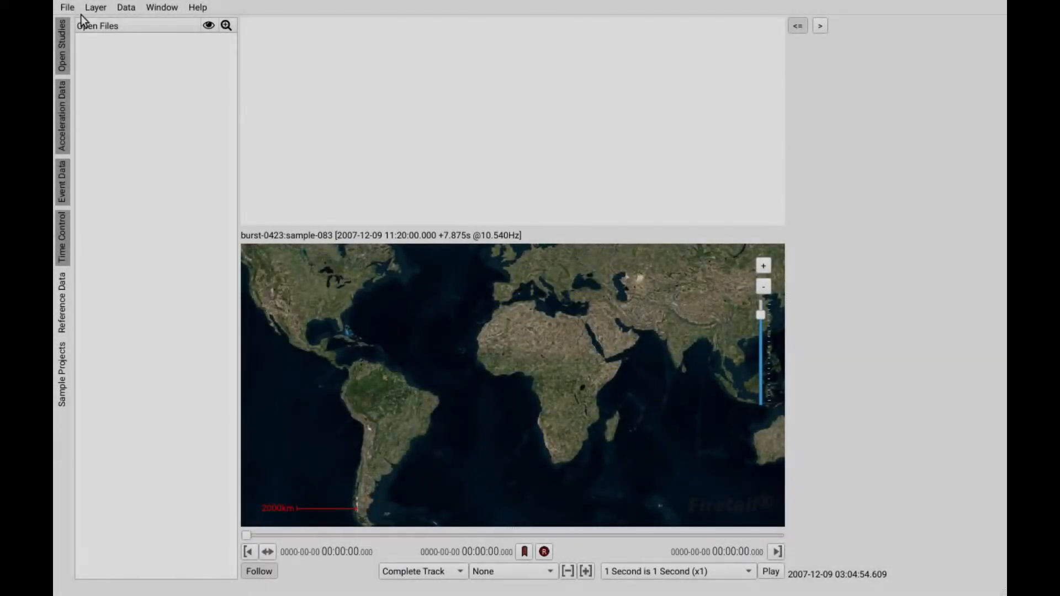
Step: Open the downloaded Movebank data of toucan individual #79896, filtering the list by "touc"
click(77, 10)
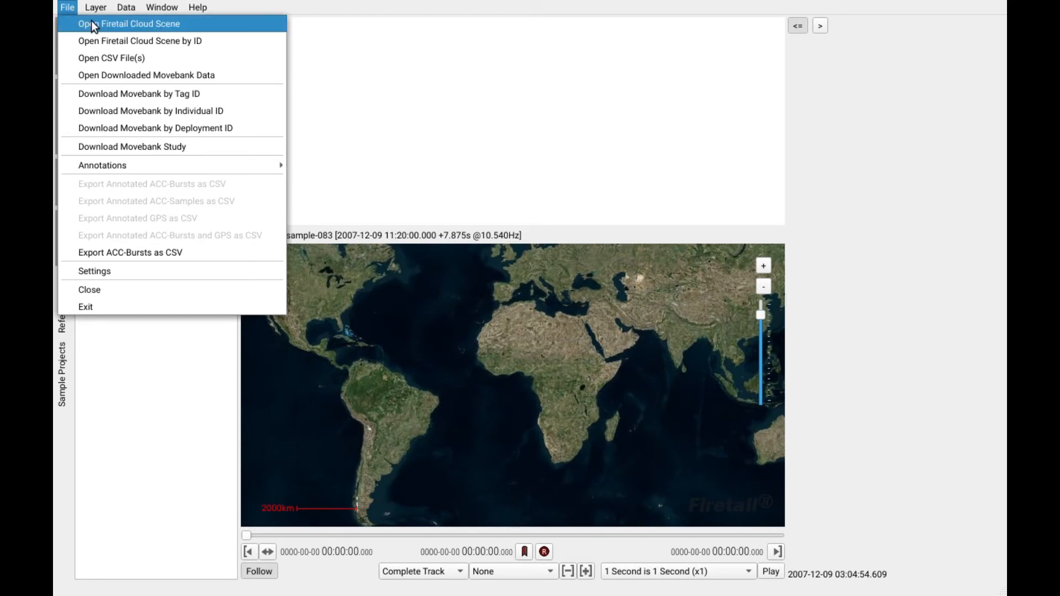
click(246, 75)
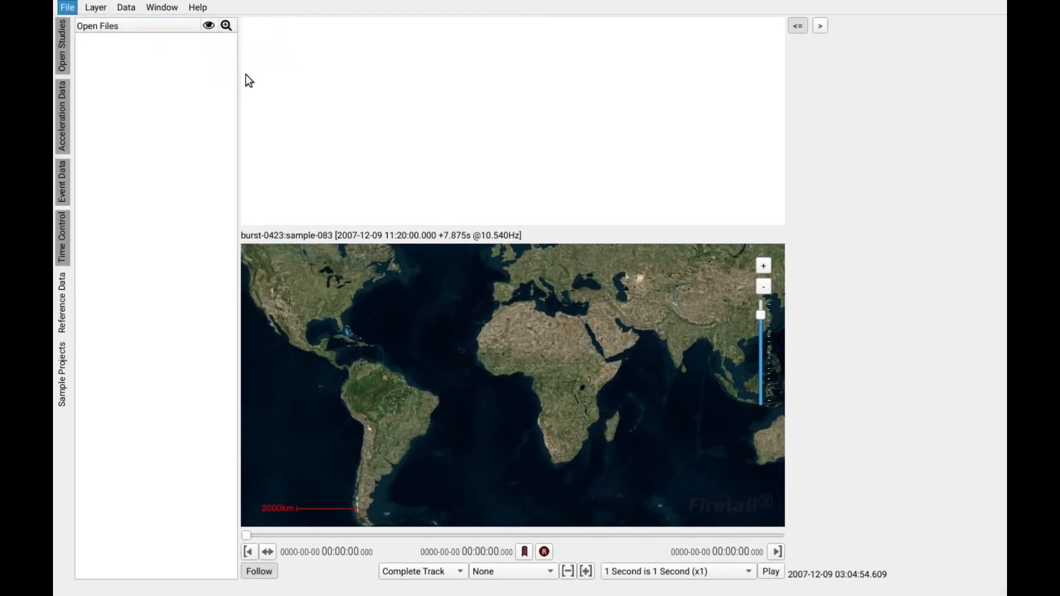
click(480, 394)
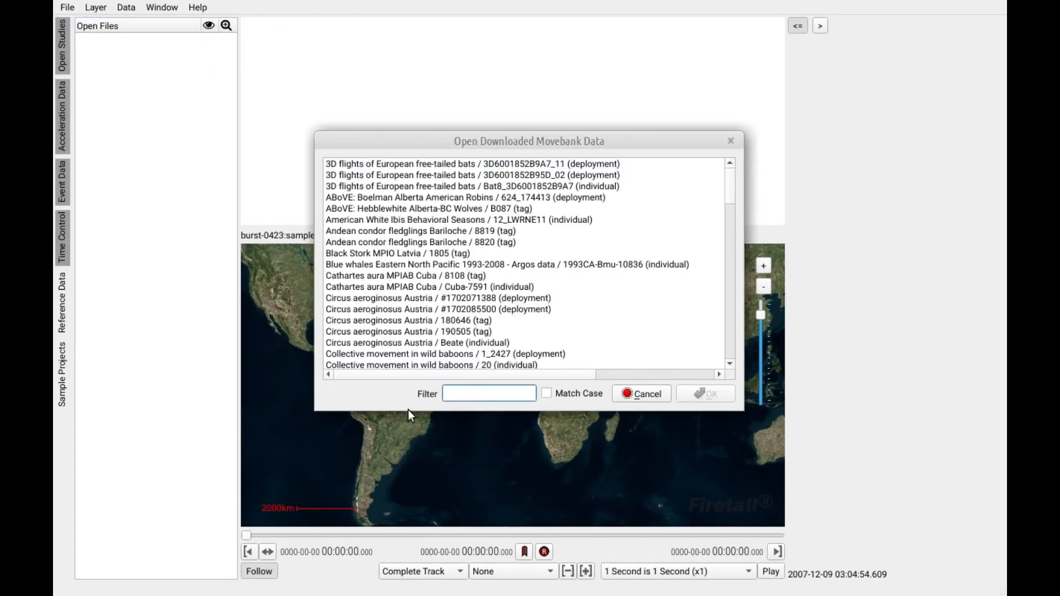
text(touc)
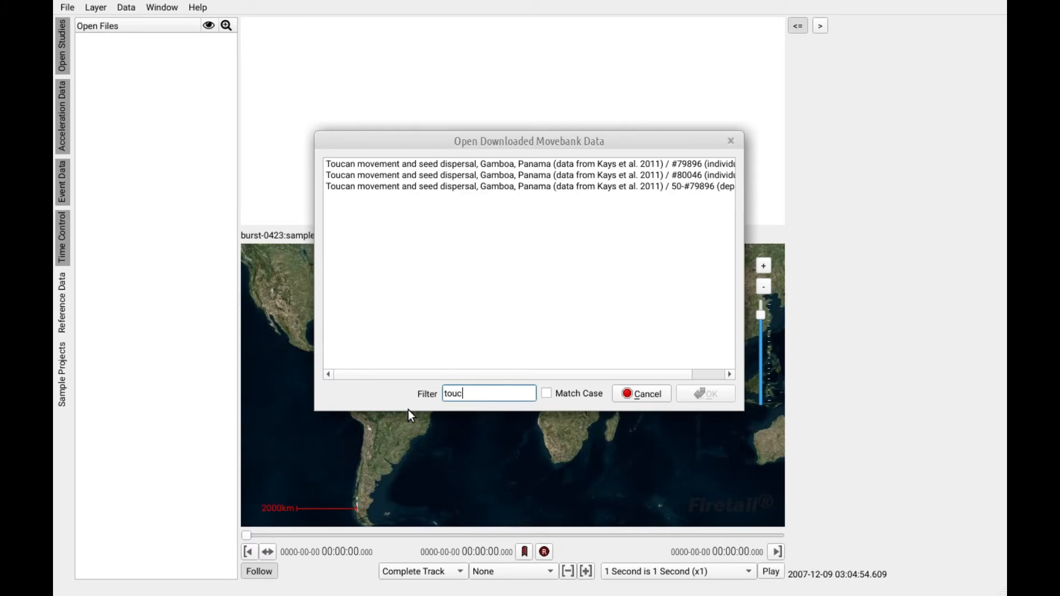
click(601, 163)
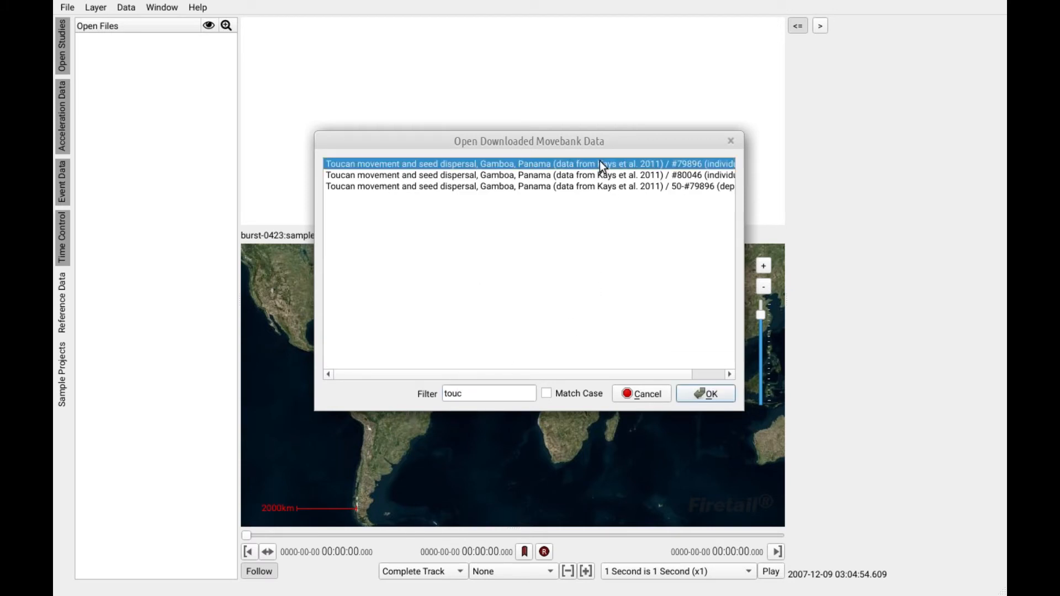
click(705, 392)
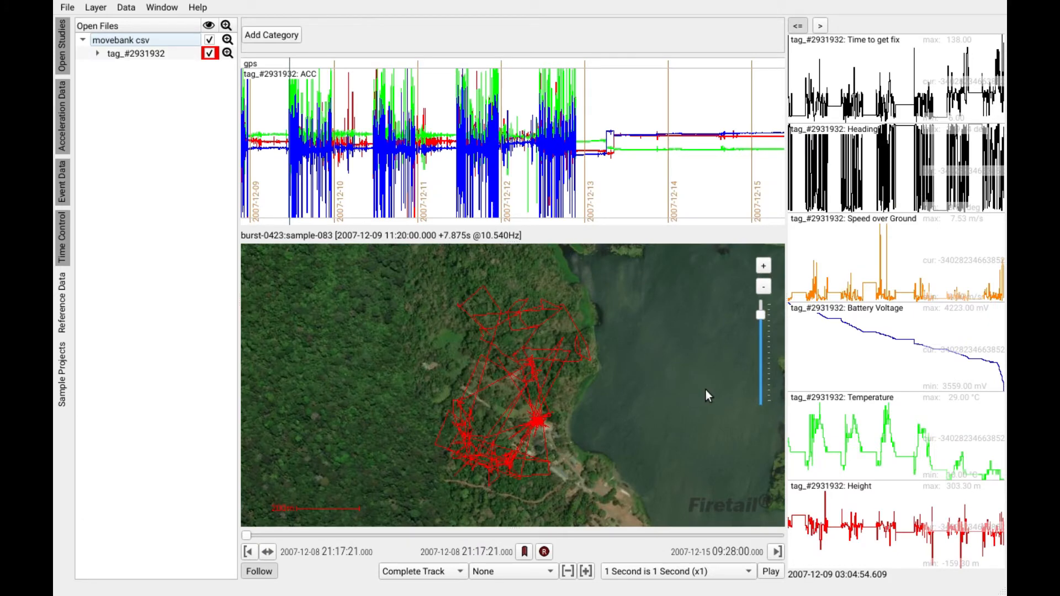
Step: Select the two active daytime blocks of the acceleration data on 2007-12-09 and 2007-12-10
drag(331, 164, 389, 157)
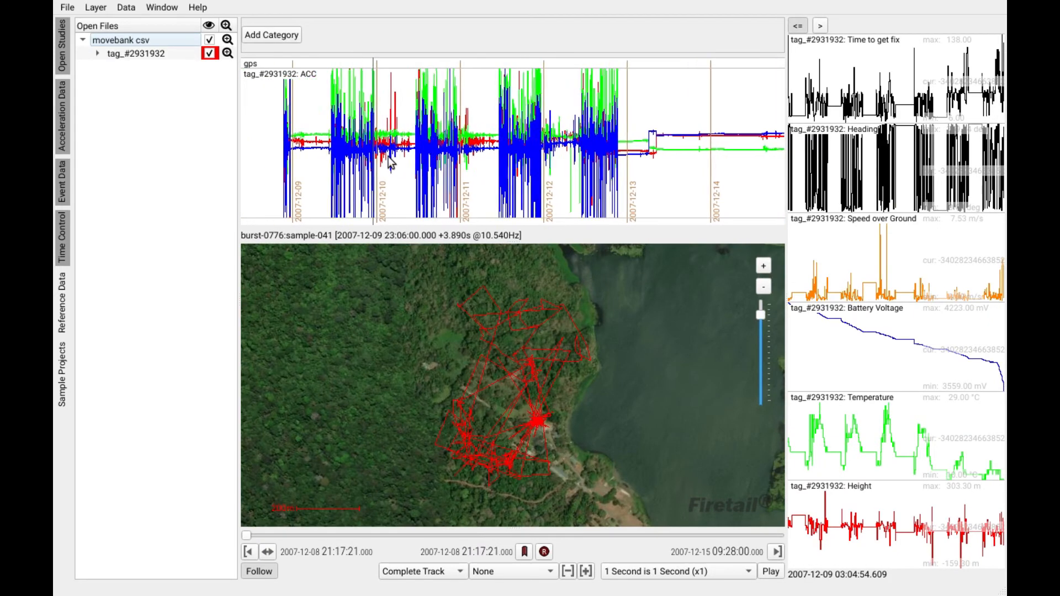
scroll(391, 163, up, 5)
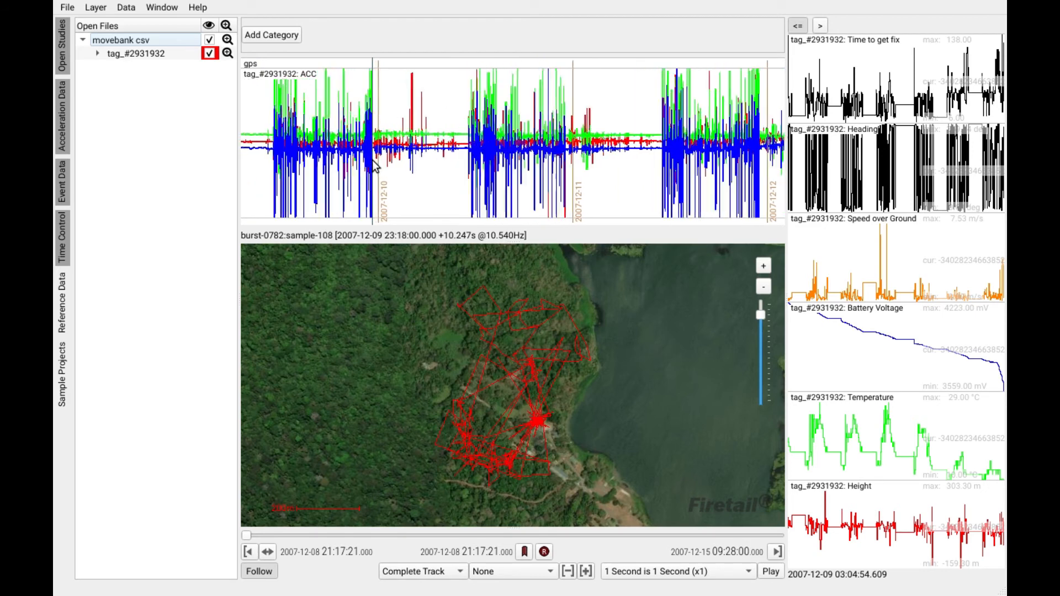
scroll(375, 165, up, 4)
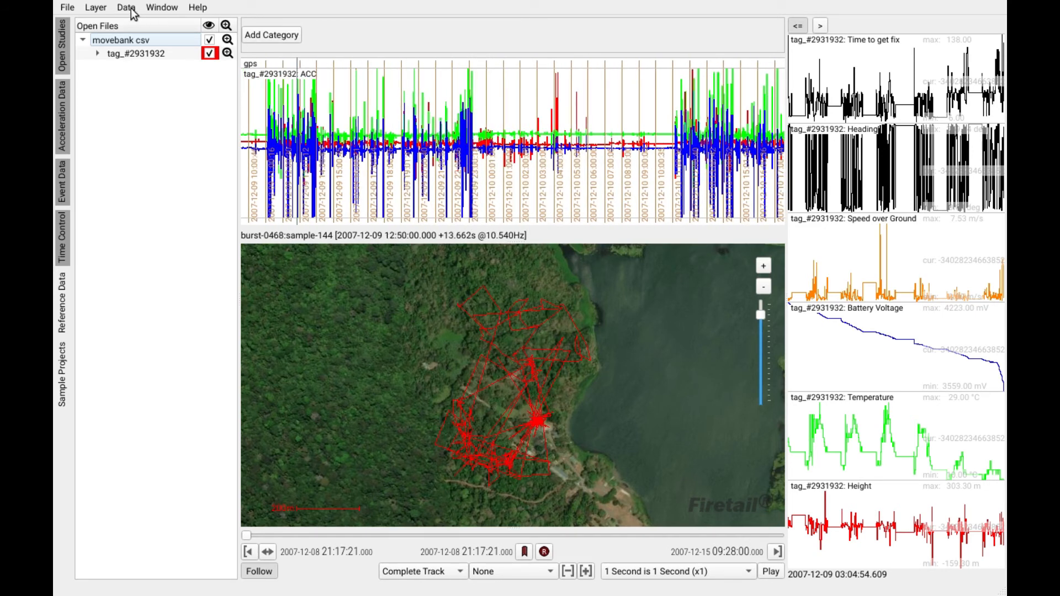
scroll(338, 149, down, 4)
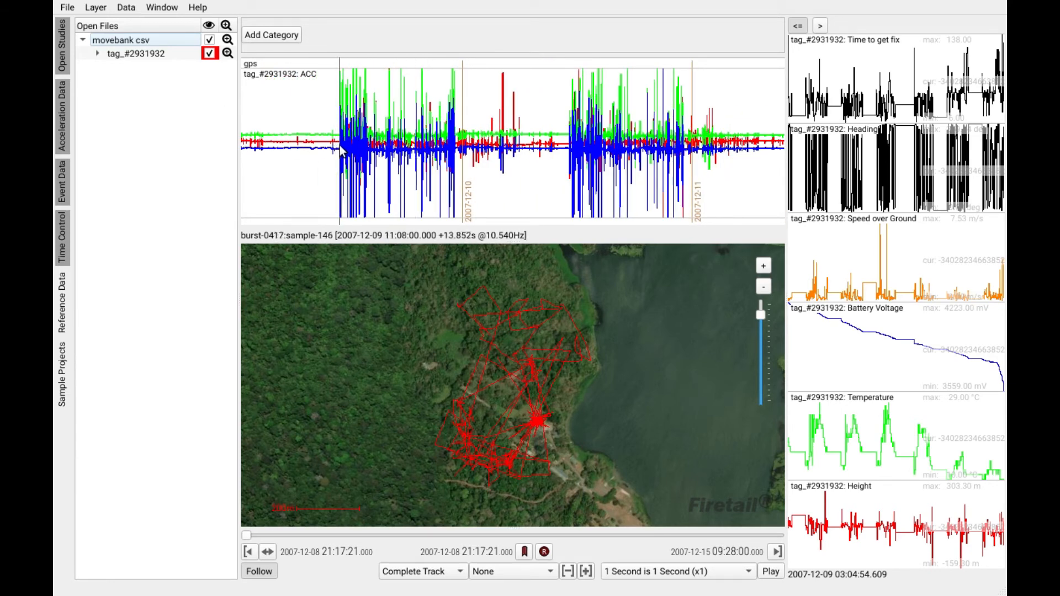
drag(338, 149, 457, 149)
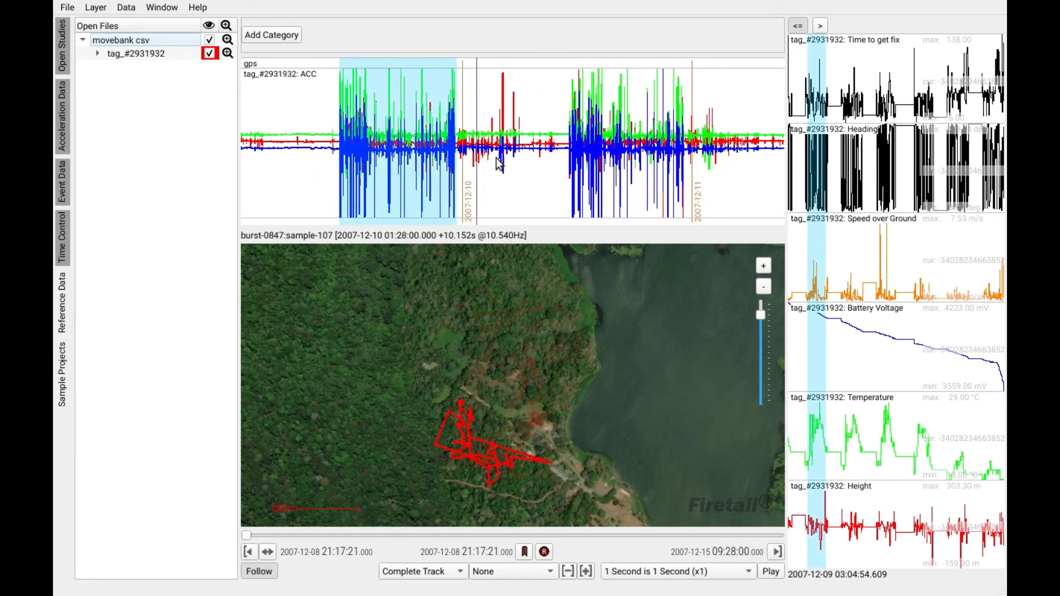
drag(568, 160, 687, 163)
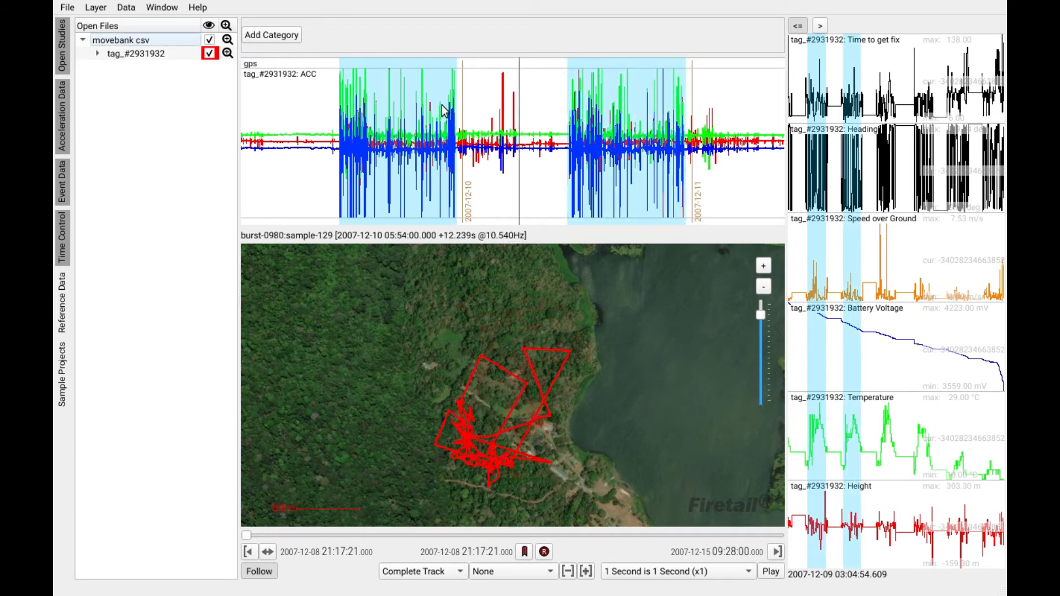
Step: Run a FireSOM segmentation restricted to the selection, with width 2, height 2, prefix L2- and Continuity as the only feature
click(125, 8)
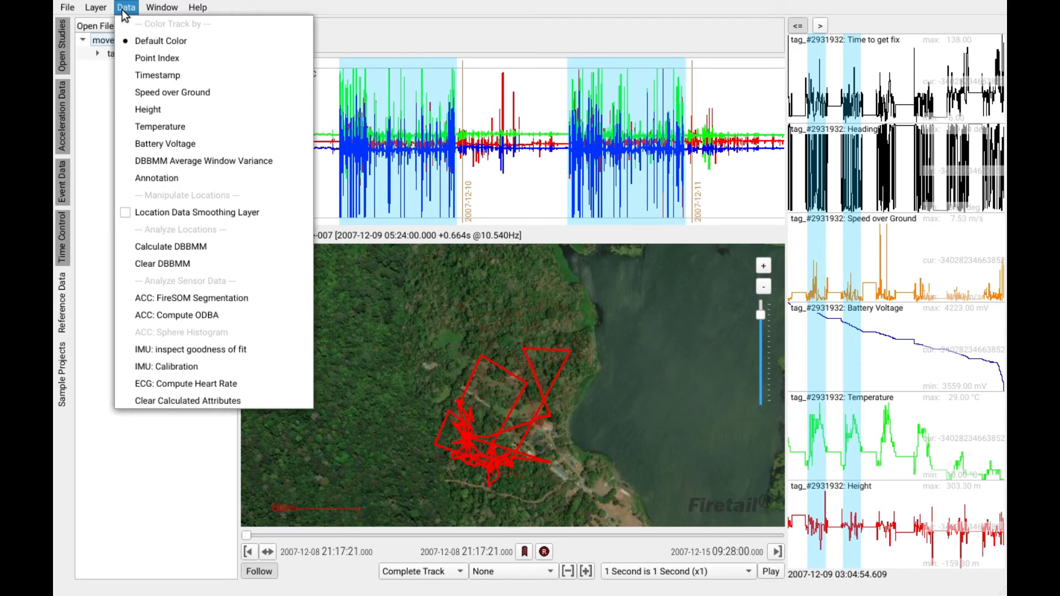
click(258, 299)
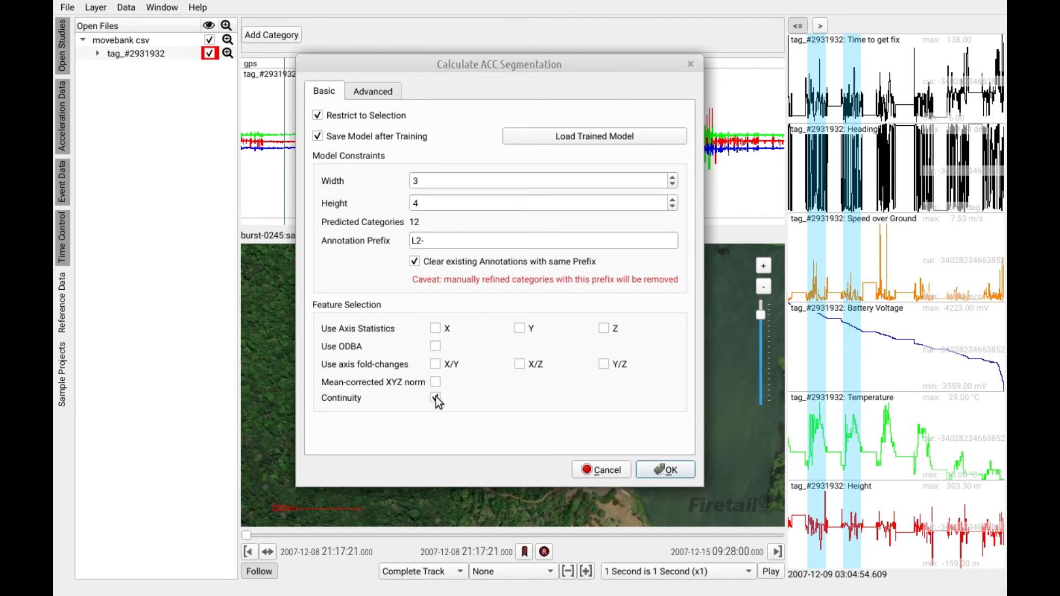
double_click(422, 183)
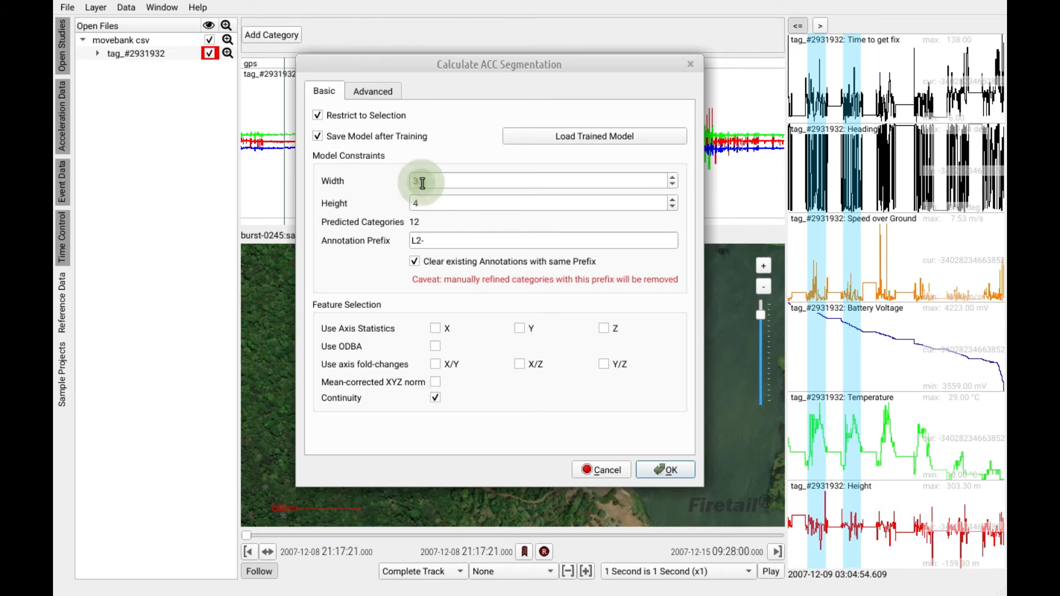
click(422, 204)
click(669, 470)
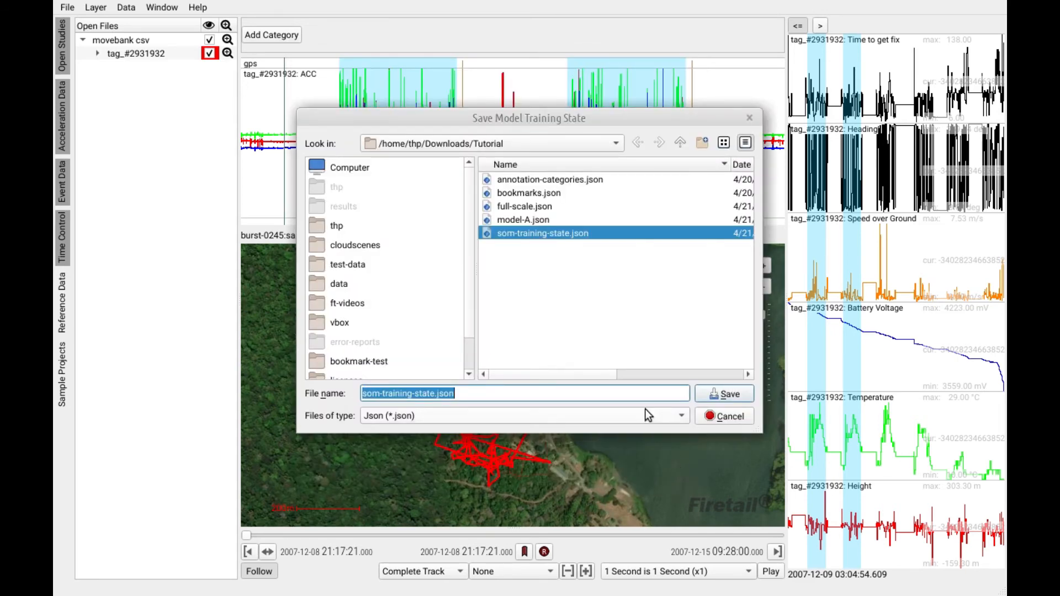
Step: Save the model training state as model-A.json in the Tutorial folder, replacing the existing file
click(514, 221)
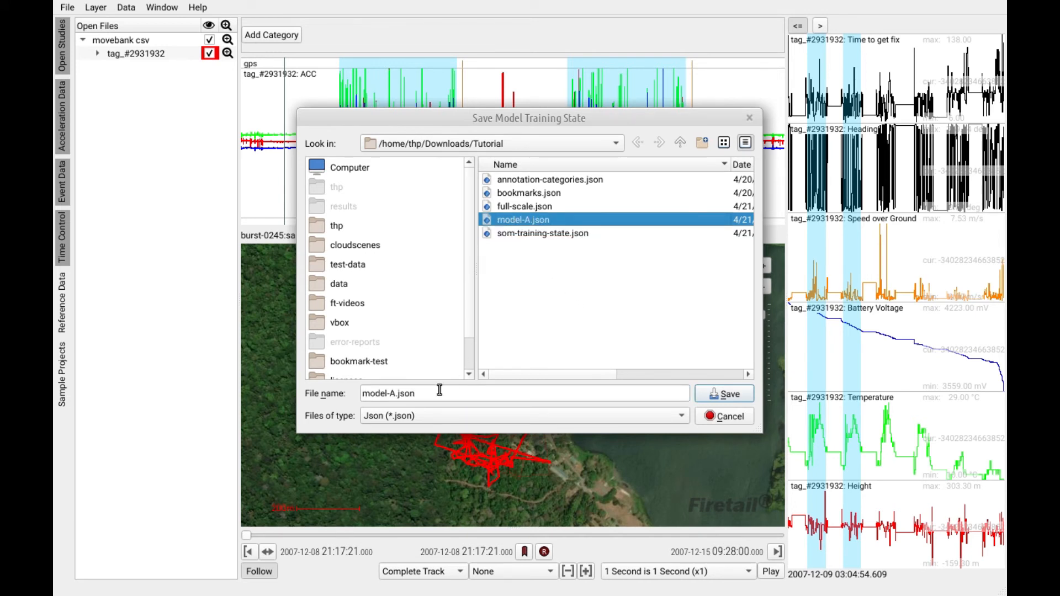
click(726, 396)
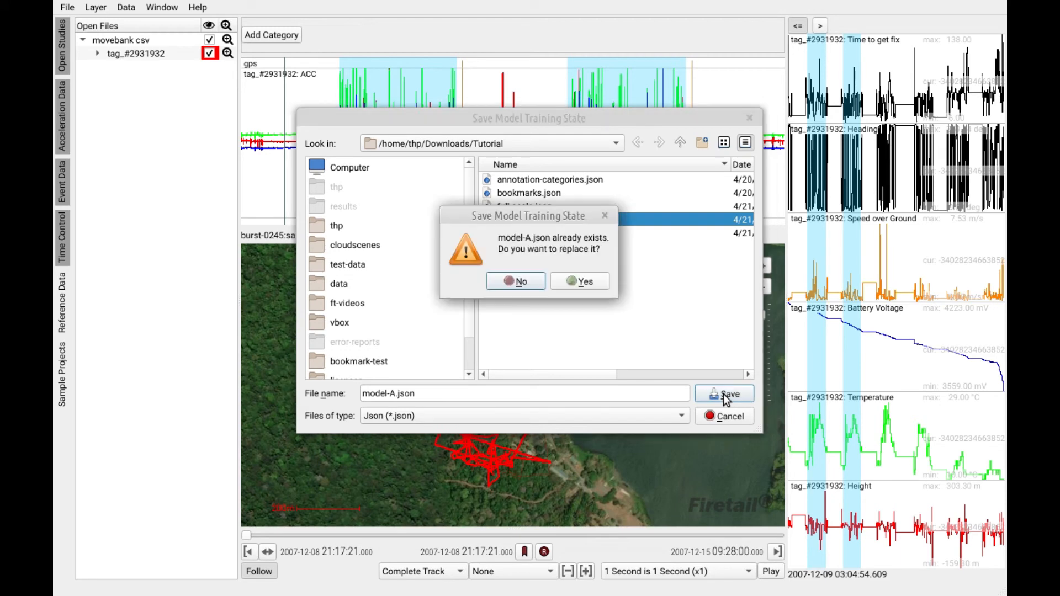
click(585, 285)
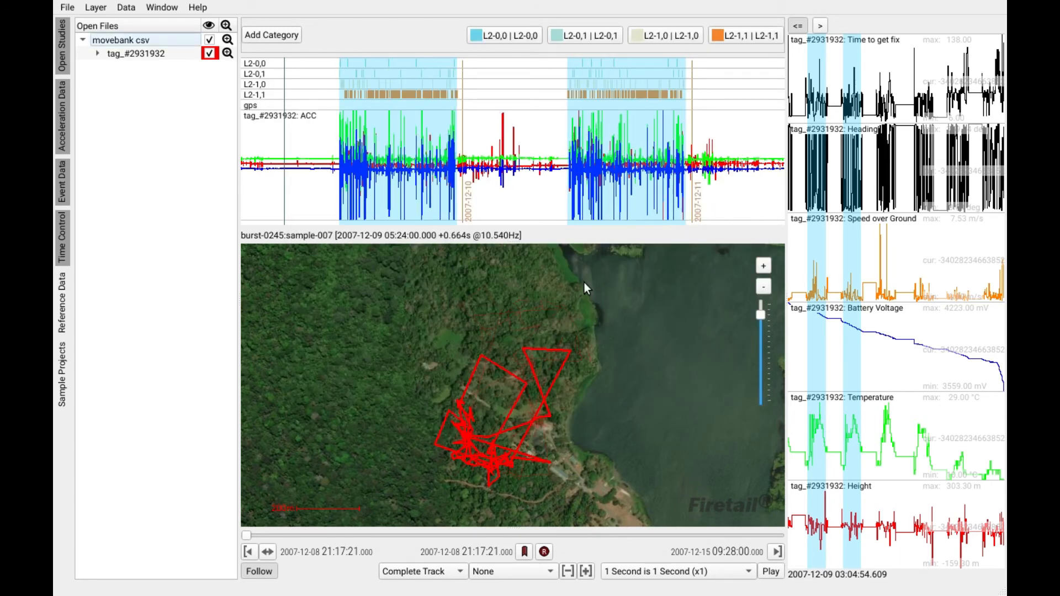
Step: Clear the selection and examine how the L2- categories match the acceleration bursts on 2007-12-09 and 2007-12-10
click(472, 160)
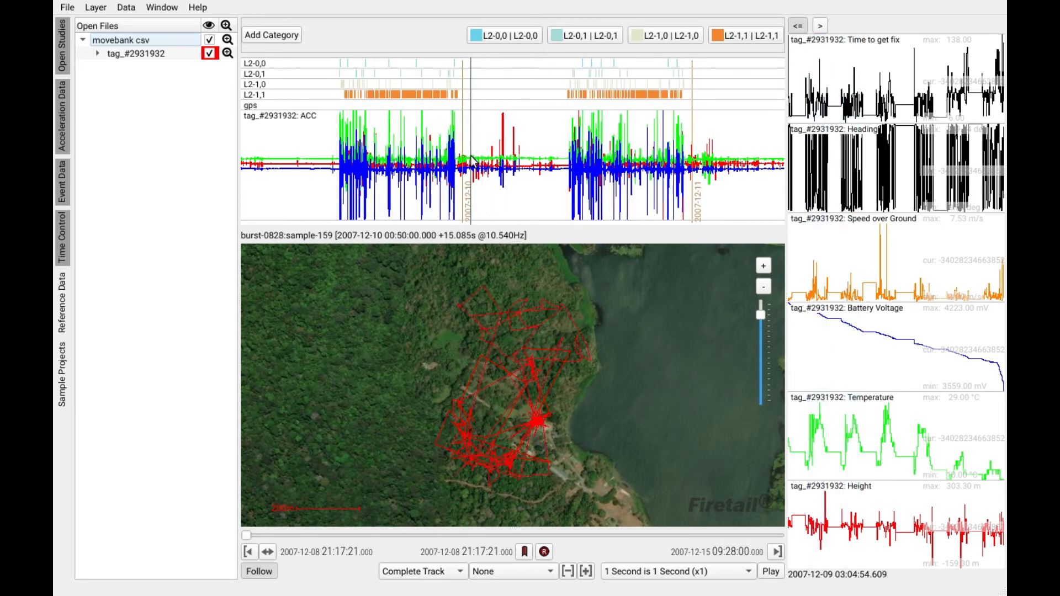
scroll(385, 159, up, 3)
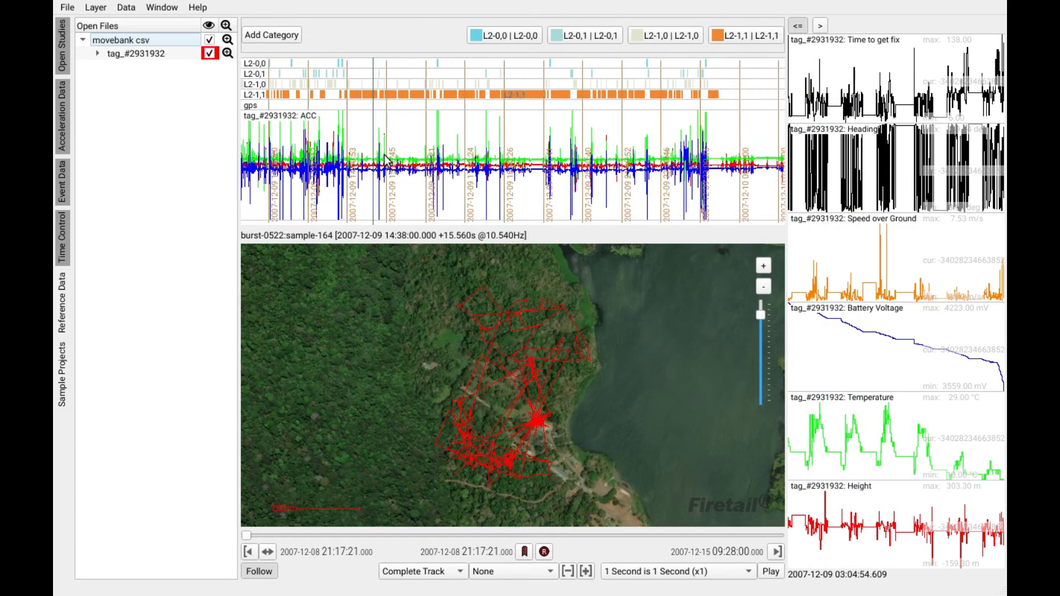
scroll(397, 158, up, 4)
drag(400, 159, 640, 161)
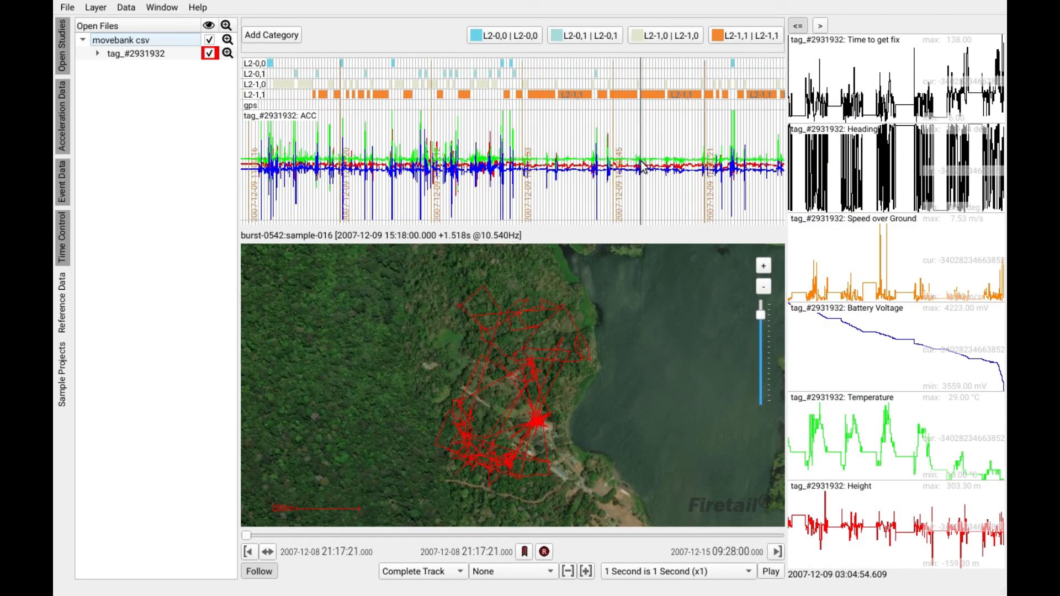
scroll(502, 161, up, 4)
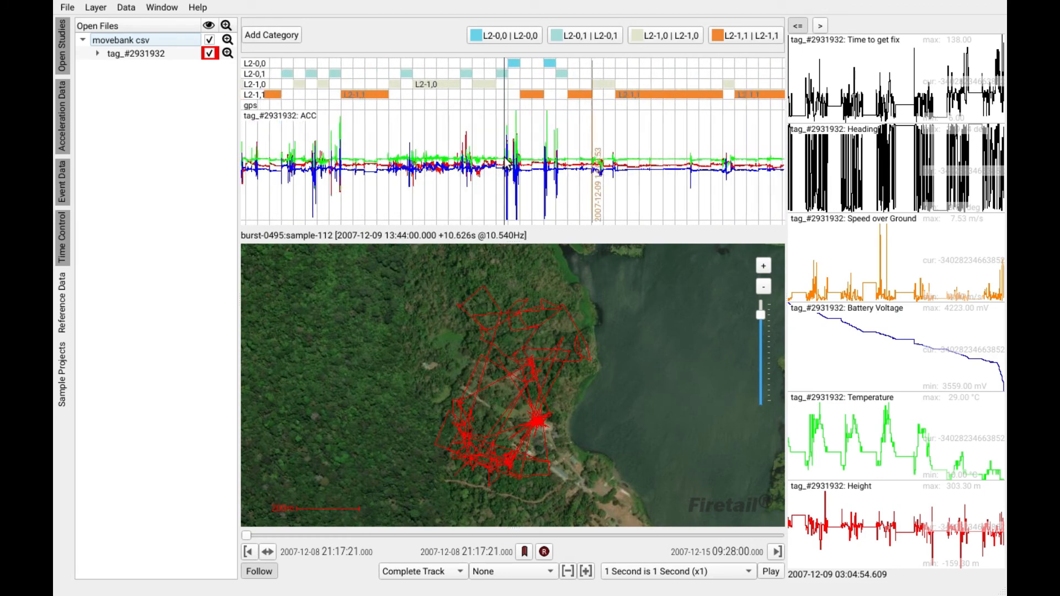
scroll(507, 161, down, 2)
scroll(550, 169, down, 2)
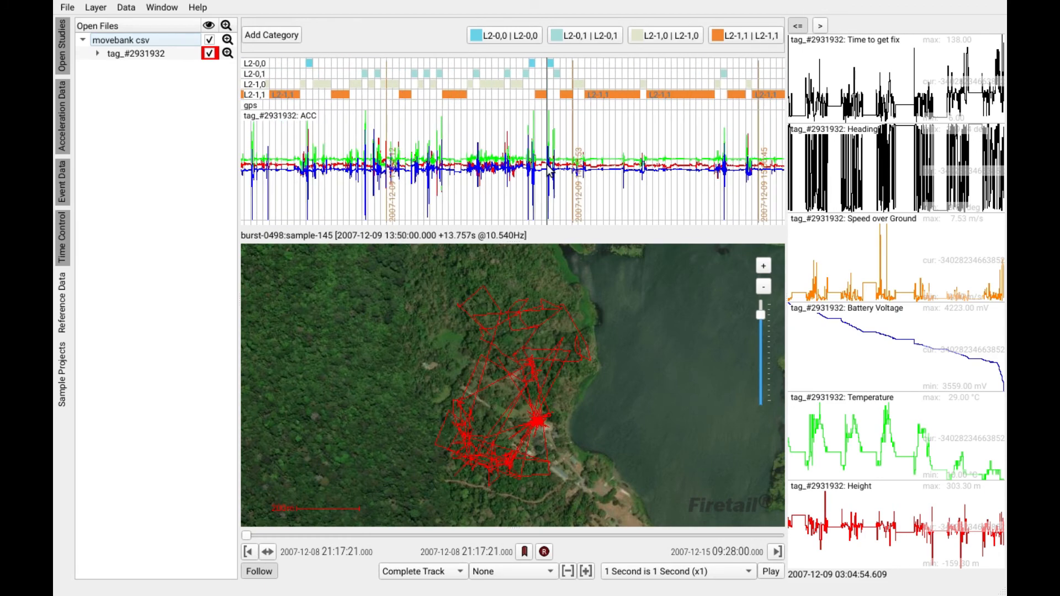
scroll(550, 169, down, 2)
scroll(468, 156, down, 2)
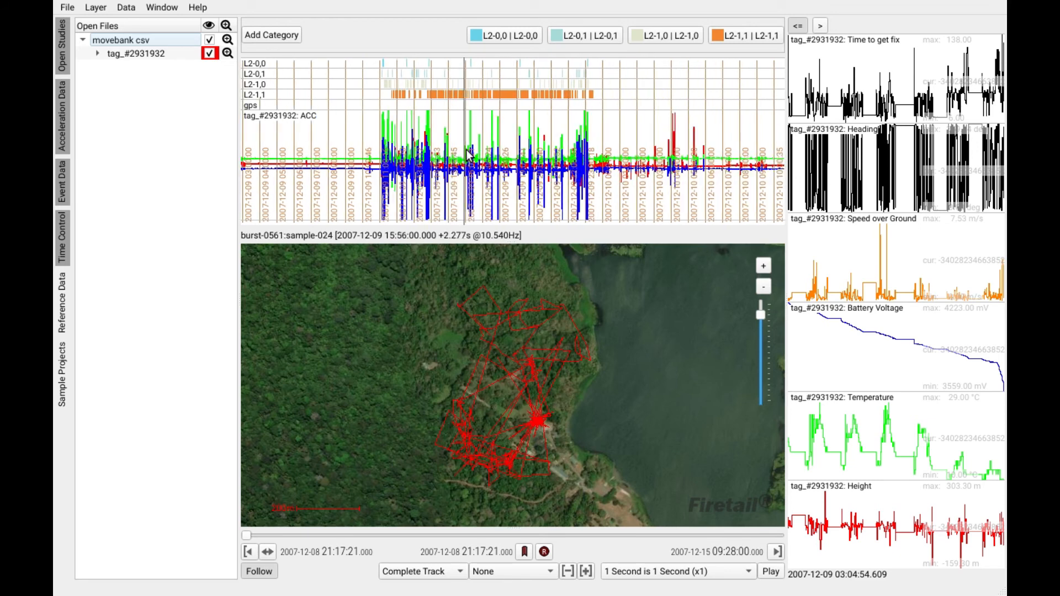
scroll(469, 157, down, 4)
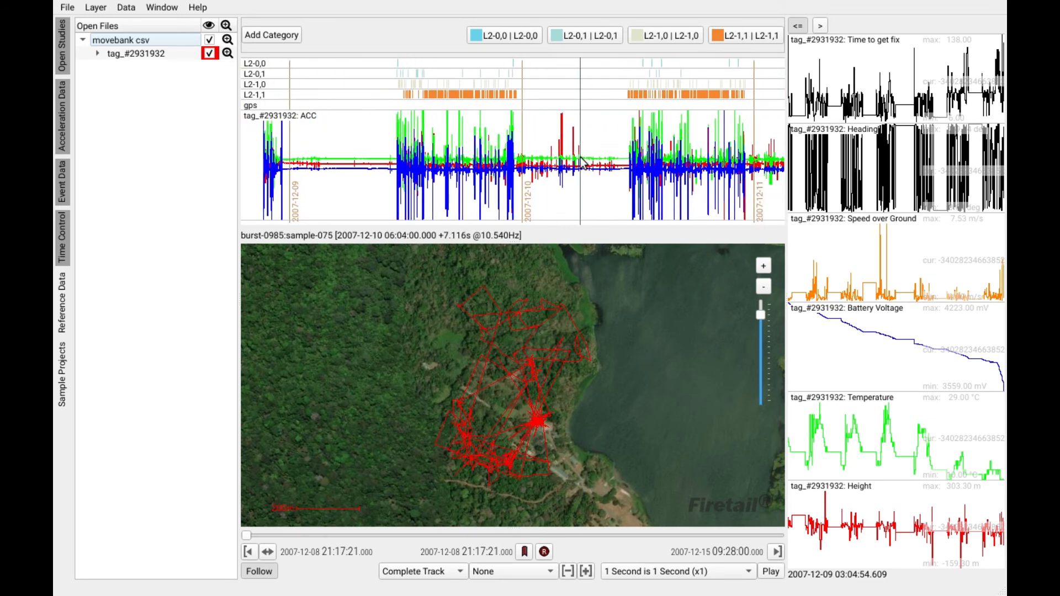
Step: Apply the trained model model-A.json to the entire acceleration data with FireSOM segmentation, without restricting it to the selection
click(129, 9)
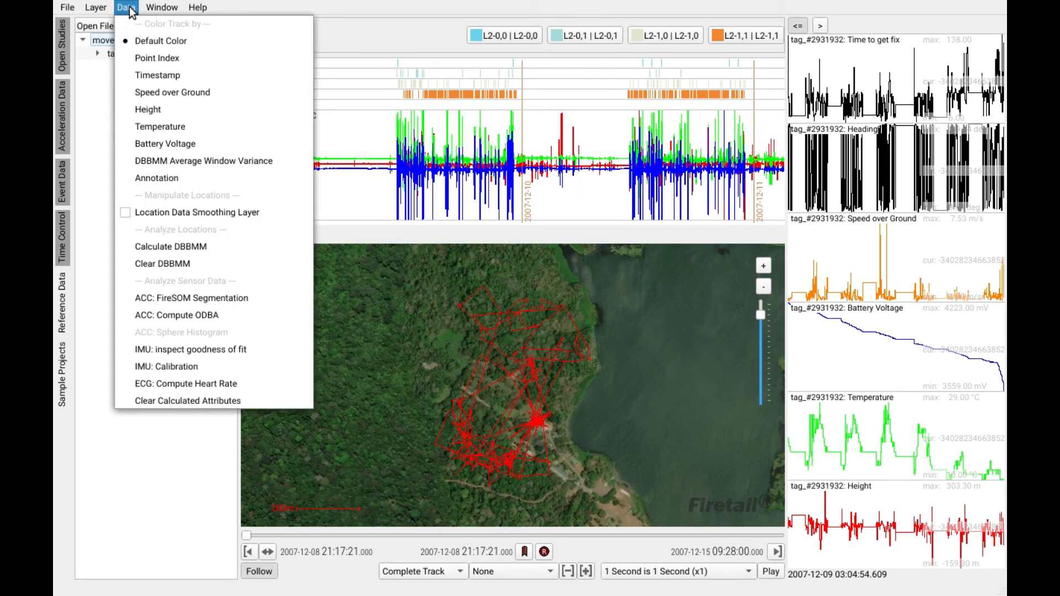
click(271, 296)
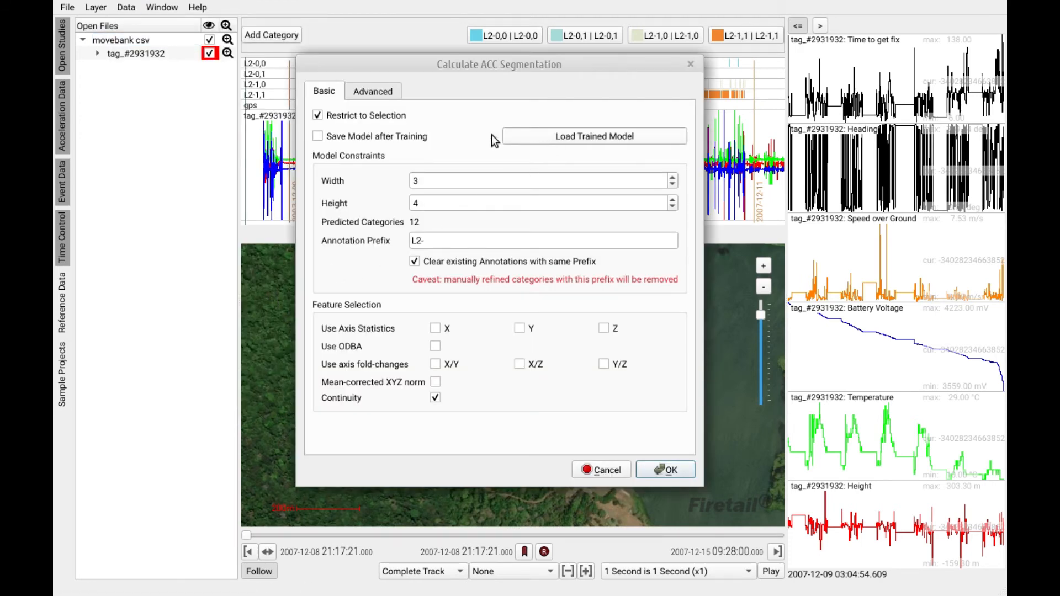
click(316, 116)
click(343, 117)
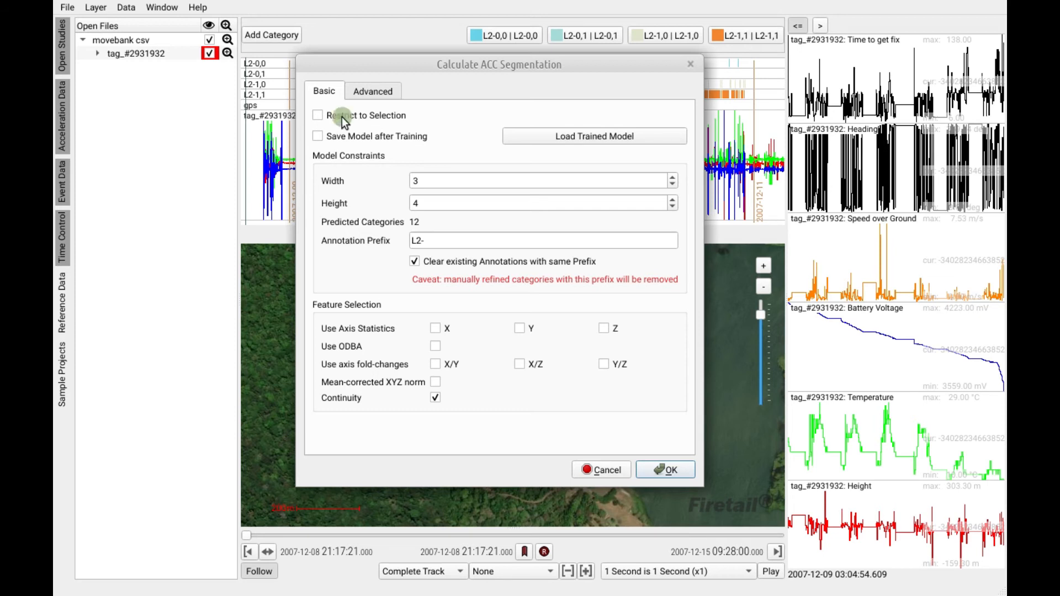
click(570, 137)
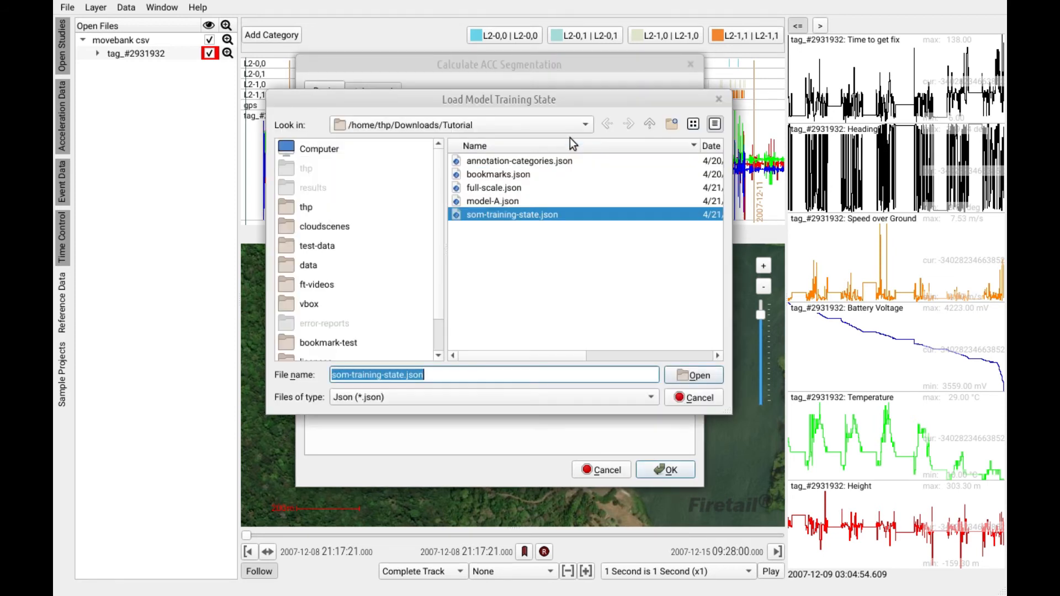
click(493, 202)
click(699, 375)
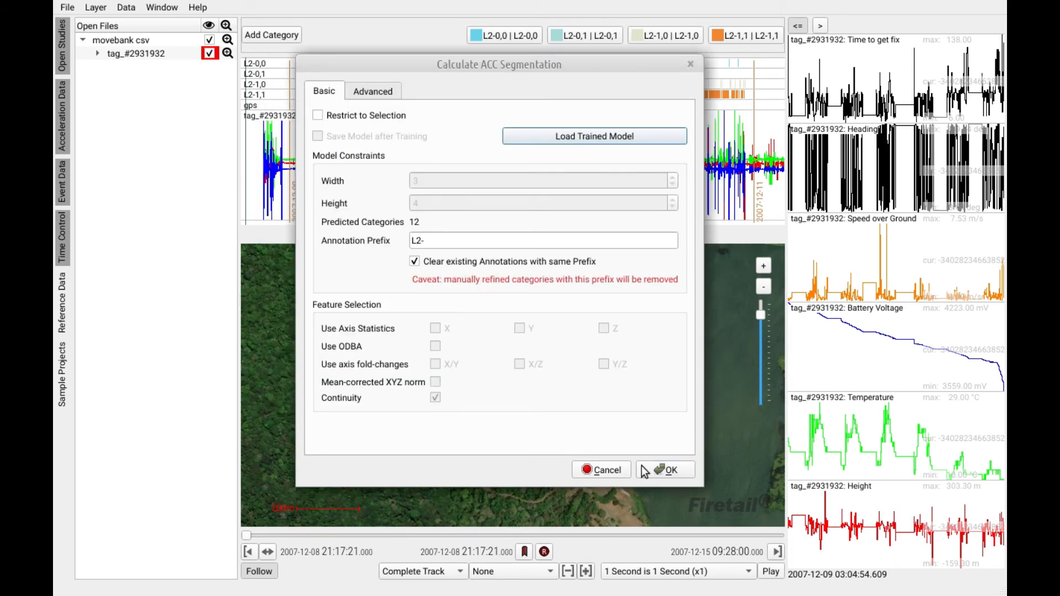
click(666, 468)
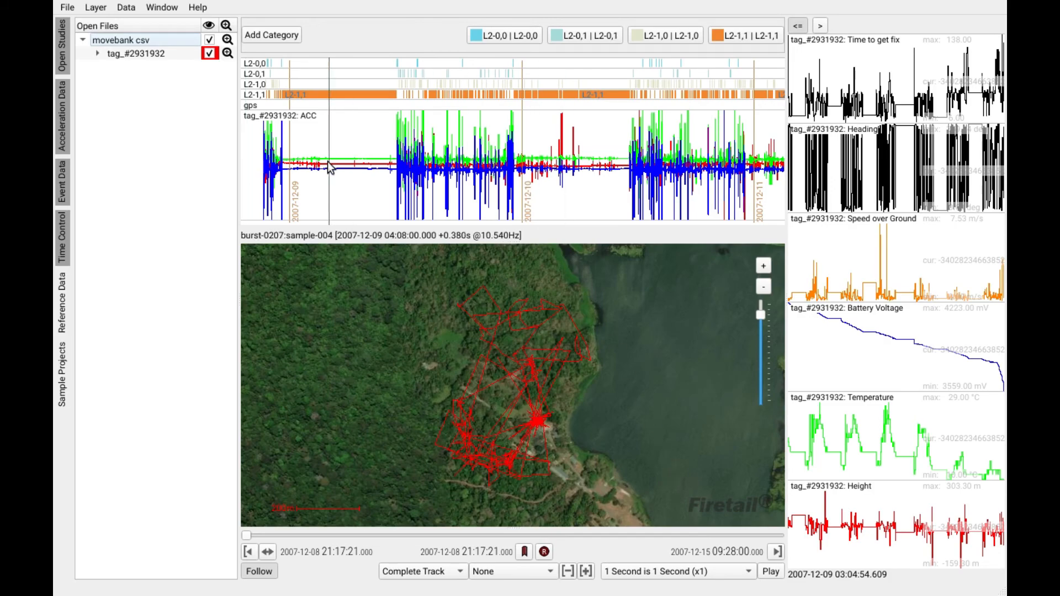
Step: Close the current data without saving and open the downloaded Movebank data of toucan individual #80046, filtering the list by "touc"
drag(332, 175, 398, 179)
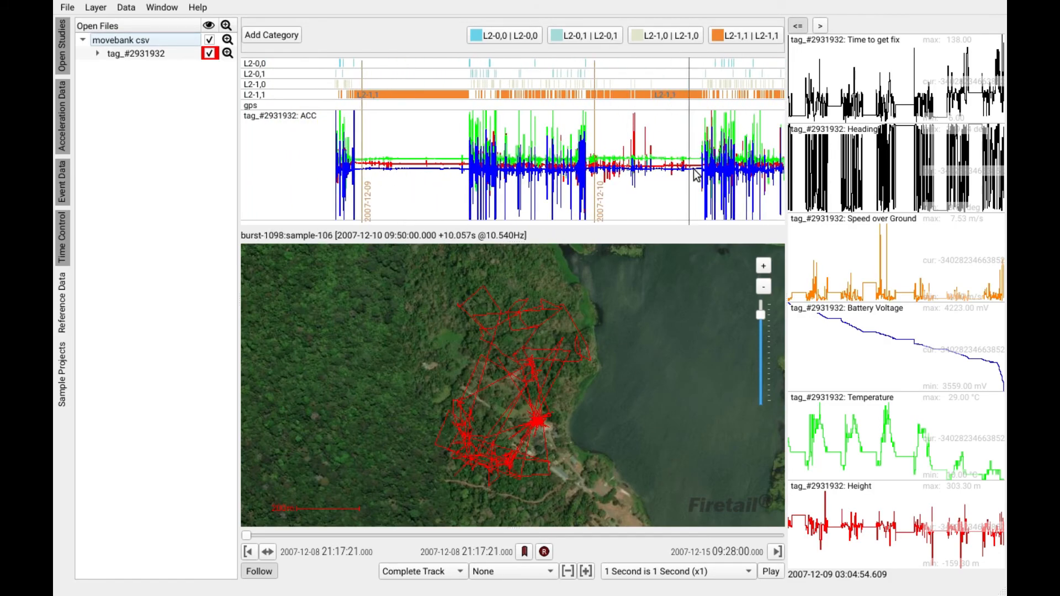
drag(698, 180, 447, 182)
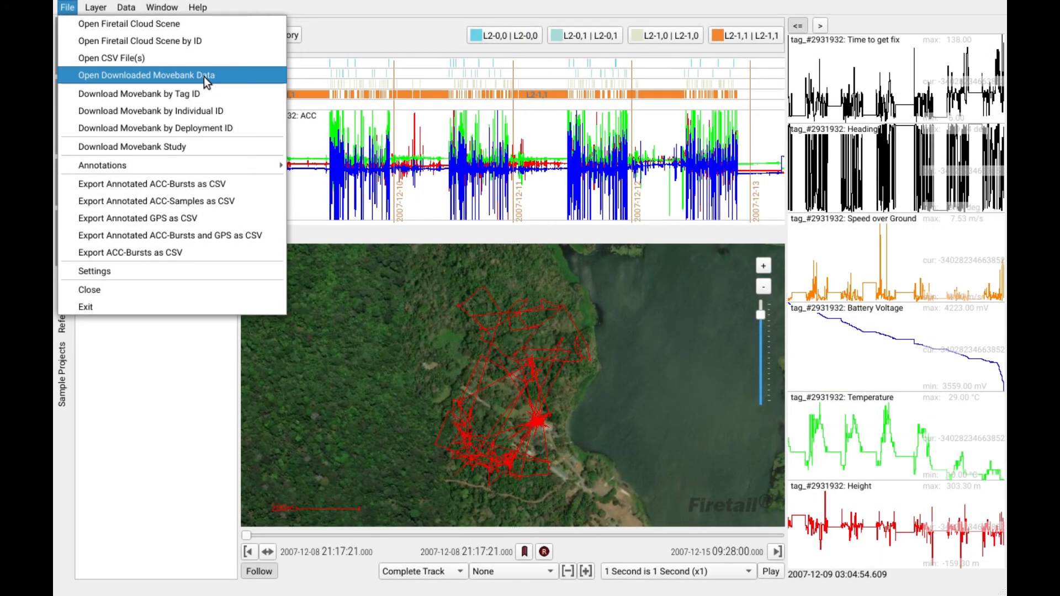
click(203, 76)
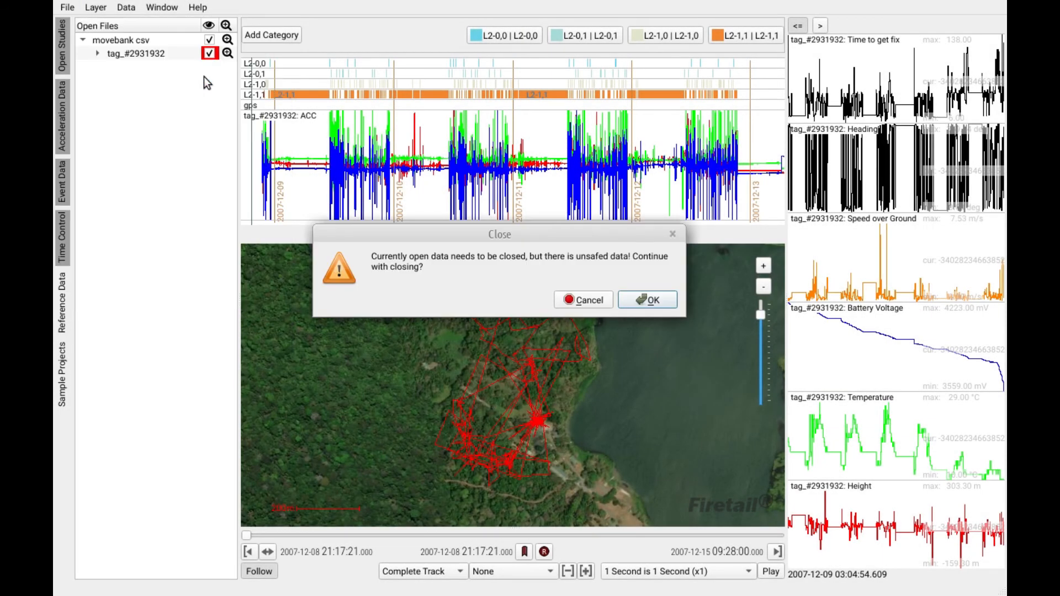
click(663, 305)
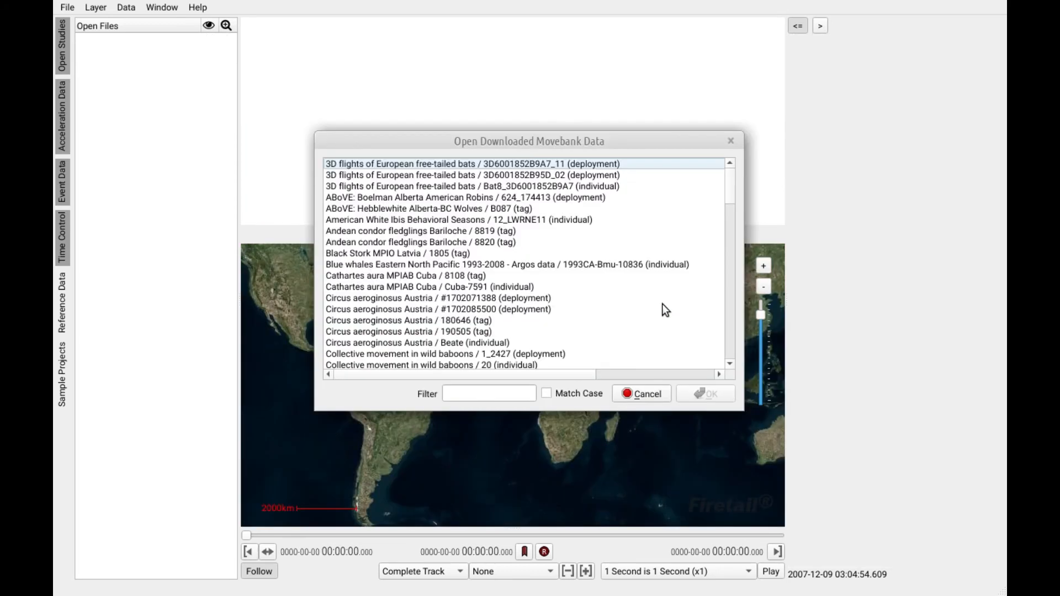
click(497, 393)
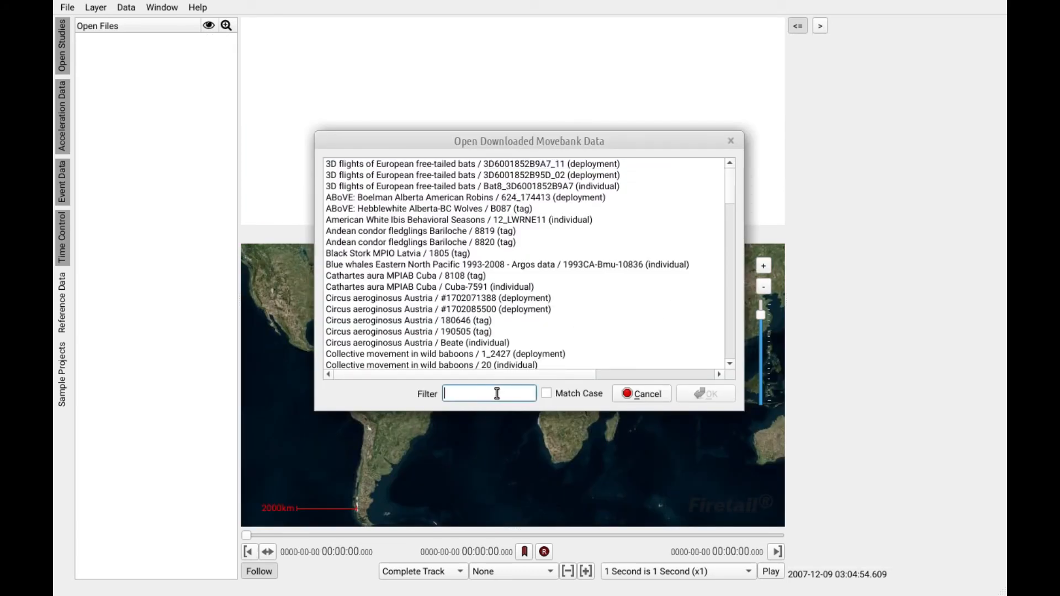
text(touc)
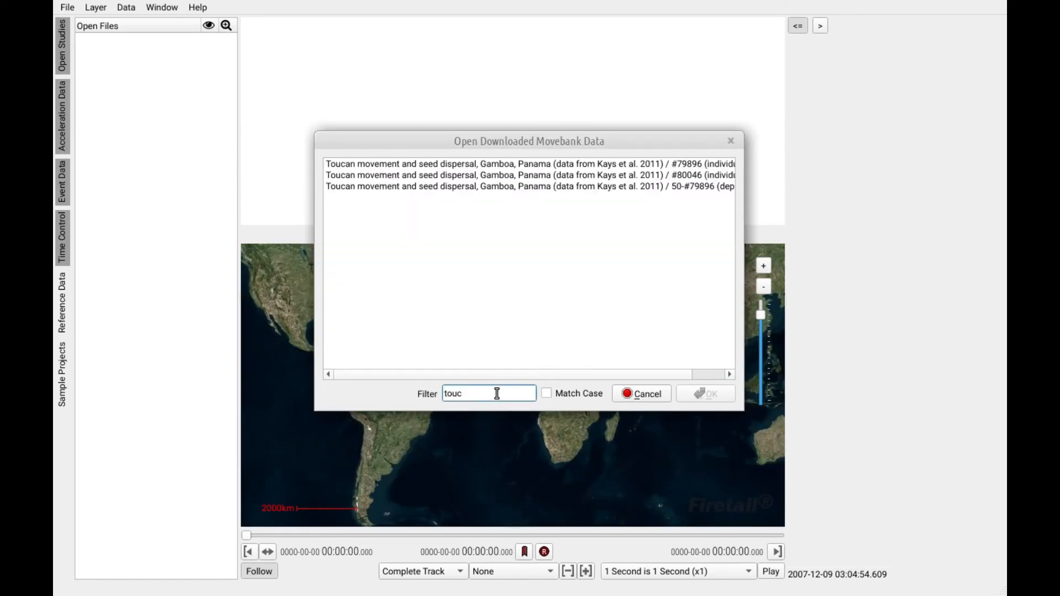
click(545, 182)
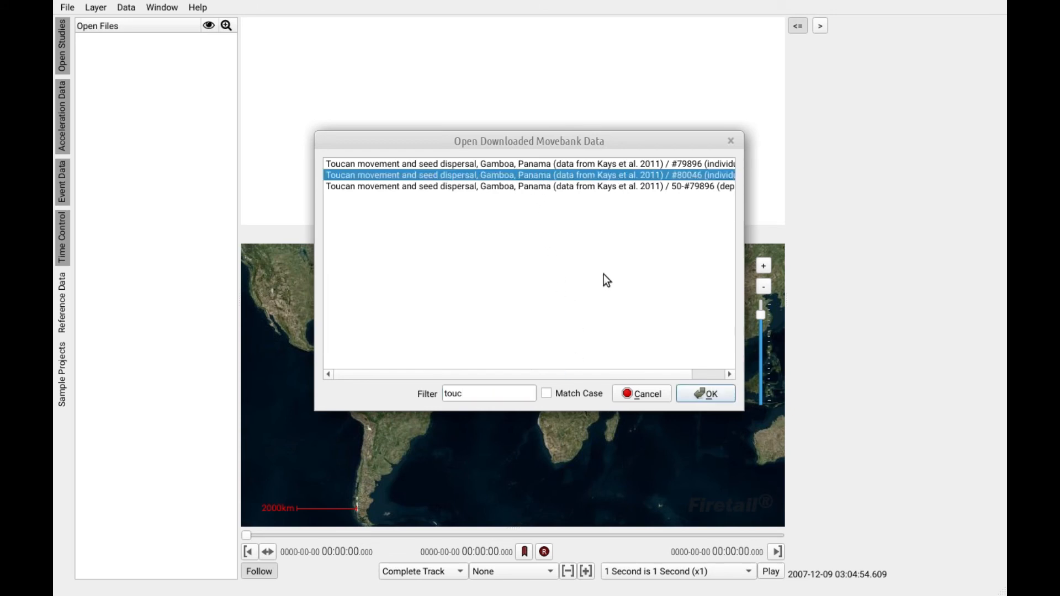
click(709, 395)
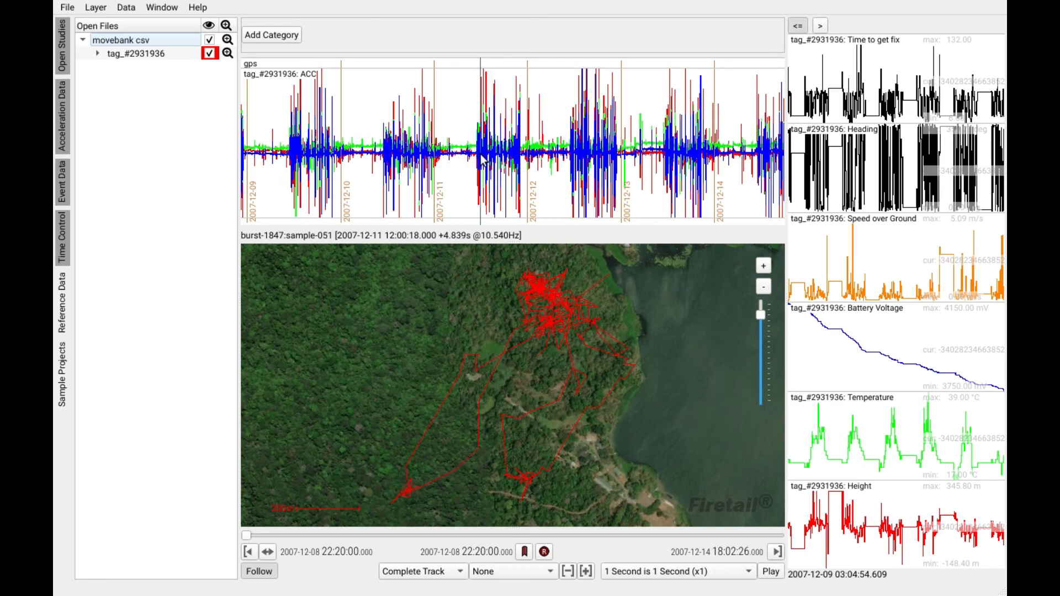
Step: Run a FireSOM segmentation on the second toucan's entire acceleration data using the trained model model-A.json with prefix L2-
scroll(483, 158, up, 3)
scroll(430, 152, down, 4)
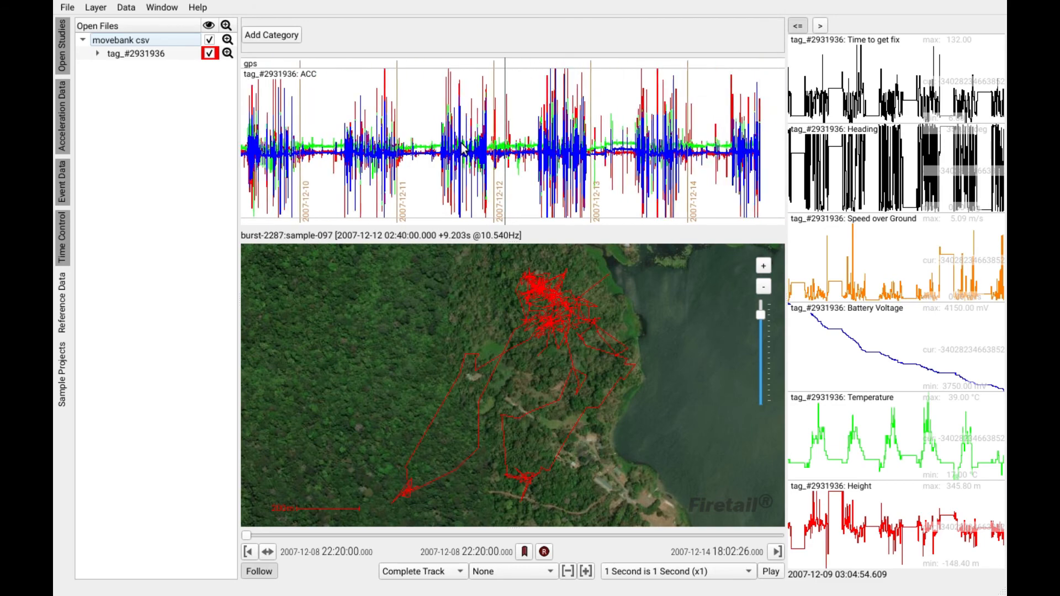
drag(430, 153, 506, 148)
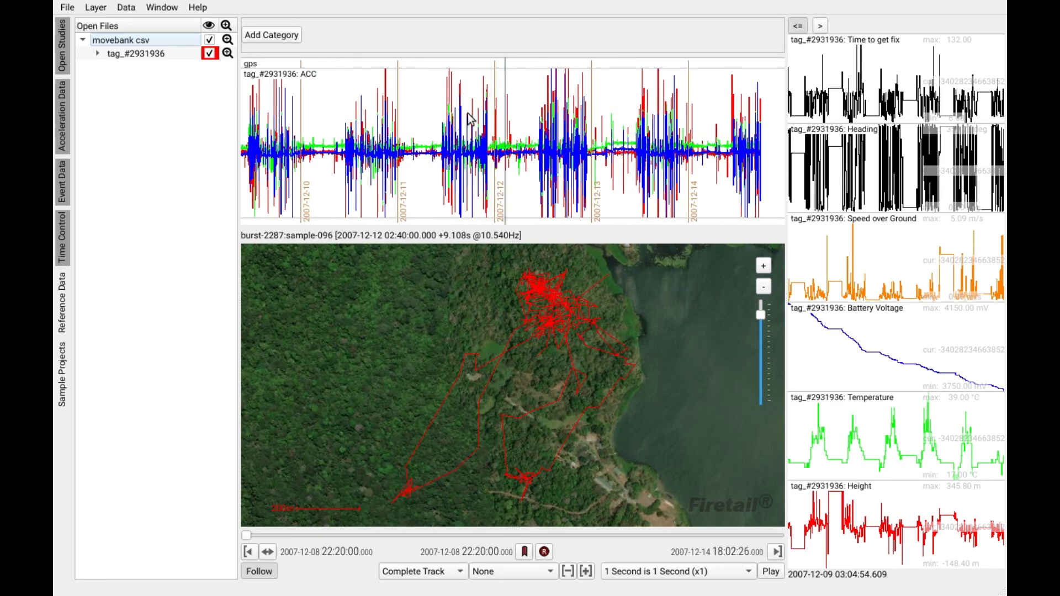
click(67, 8)
mouse_move(127, 8)
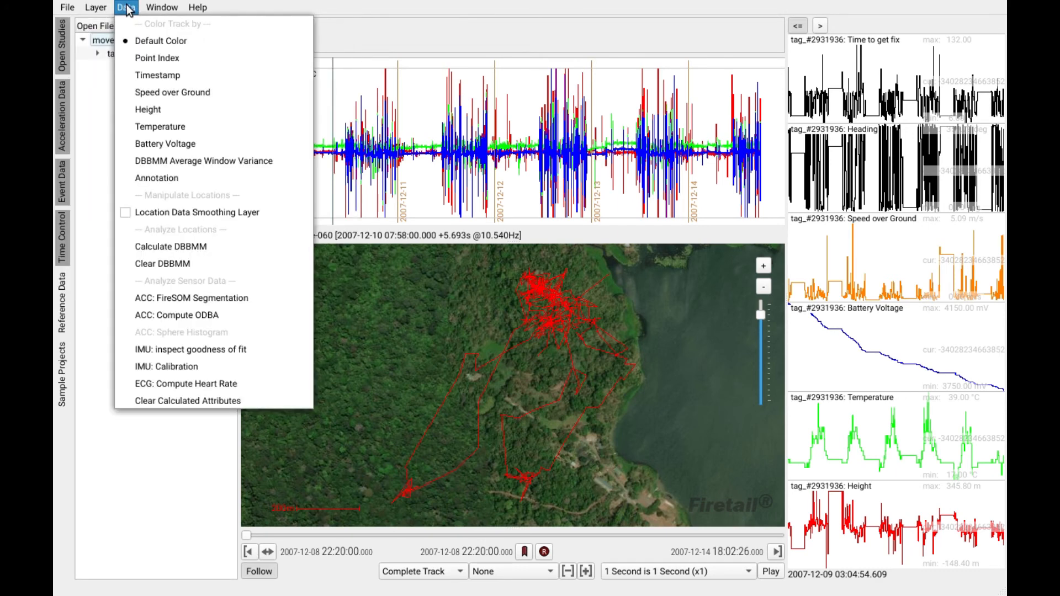
click(273, 297)
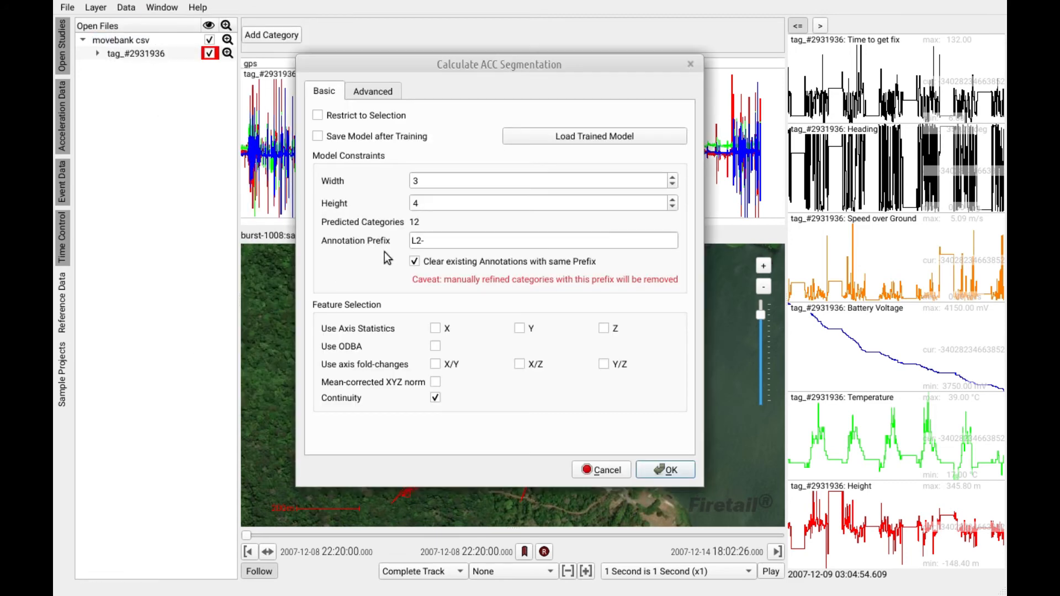
click(581, 134)
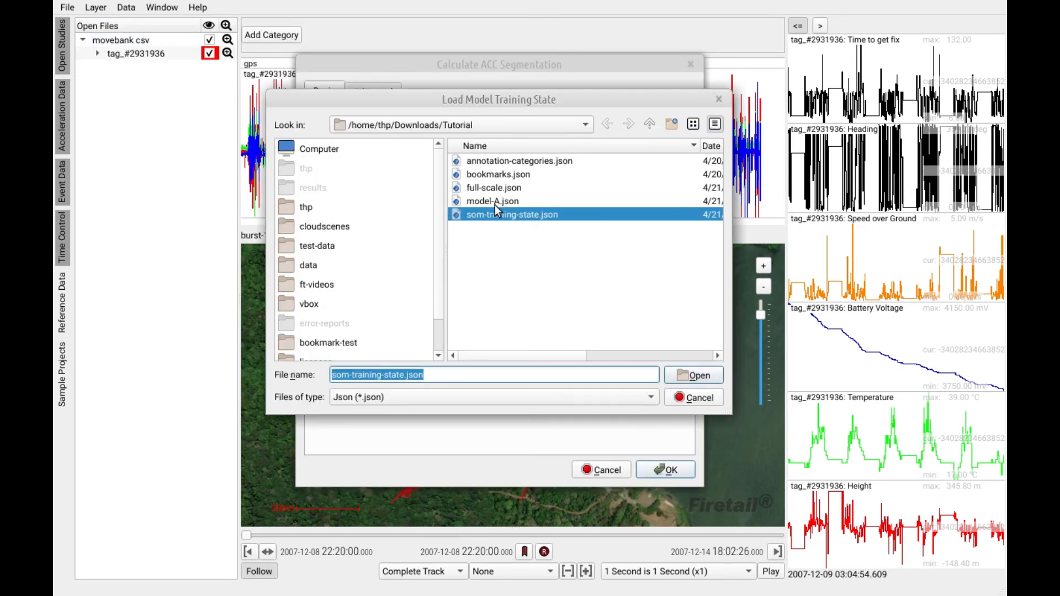
click(493, 202)
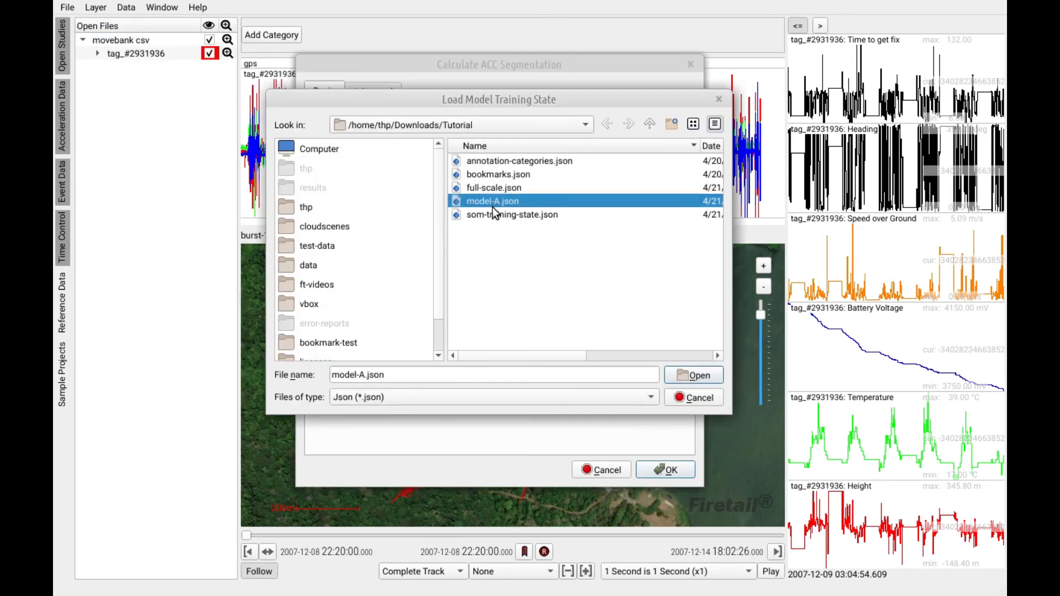
click(699, 379)
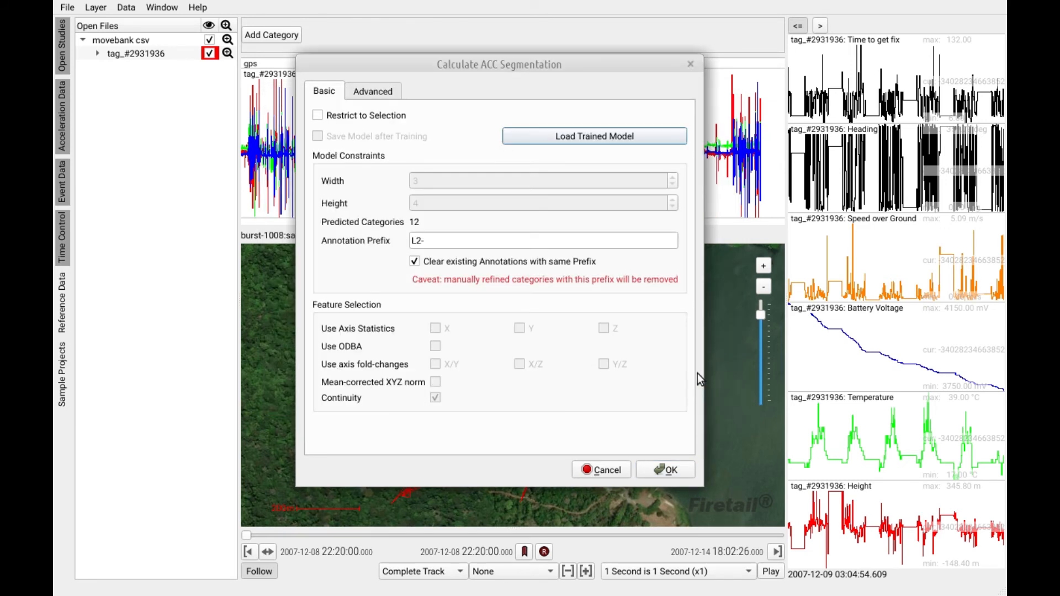
click(670, 471)
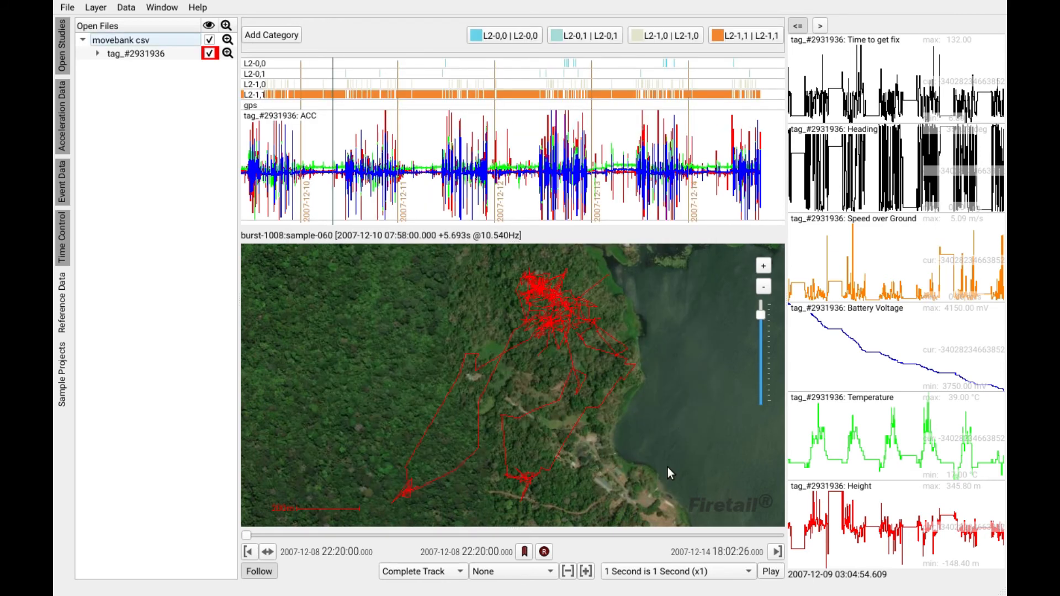
Step: Examine how the L2- categories match the second toucan's acceleration bursts on 2007-12-12
scroll(564, 173, up, 3)
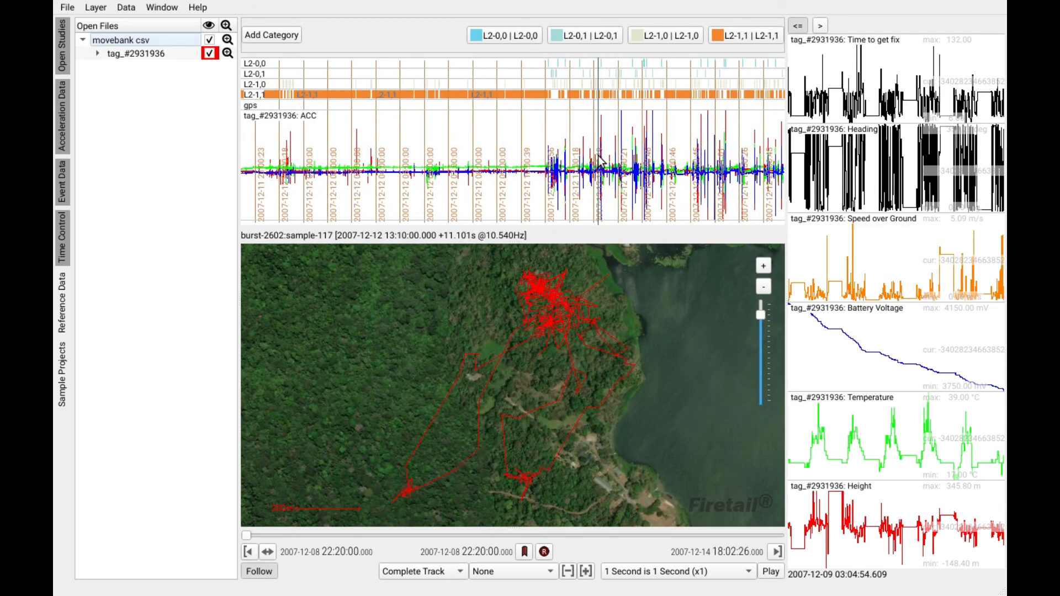
mouse_move(733, 159)
mouse_down()
mouse_move(505, 157)
mouse_move(615, 159)
mouse_up()
scroll(544, 168, up, 4)
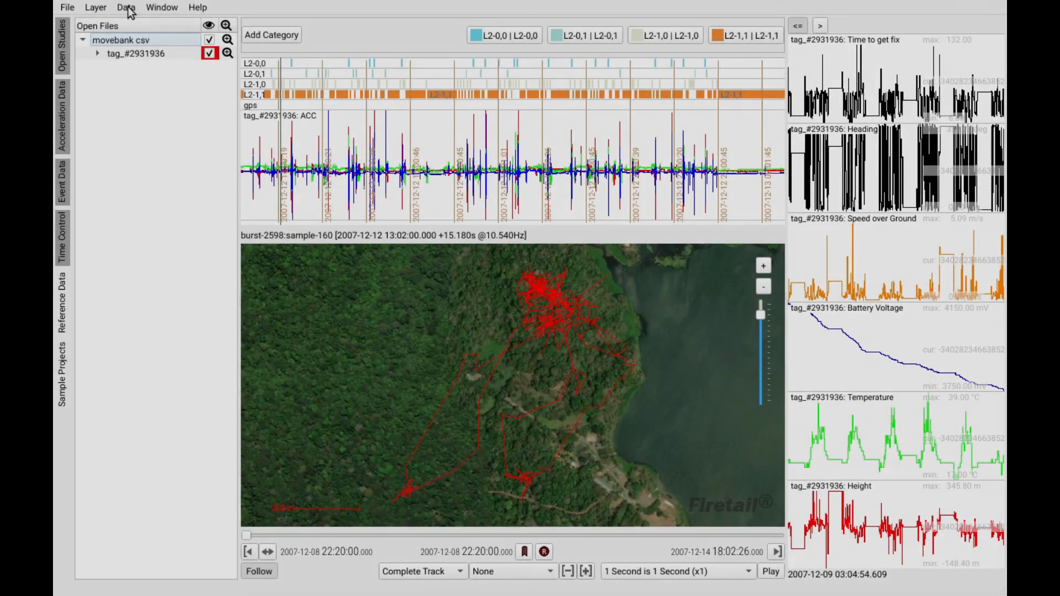
Step: Train a 3 by 4 FireSOM segmentation on the entire acceleration data with ODBA, all axis fold-changes and continuity, saving the model over full-scale.json
click(130, 8)
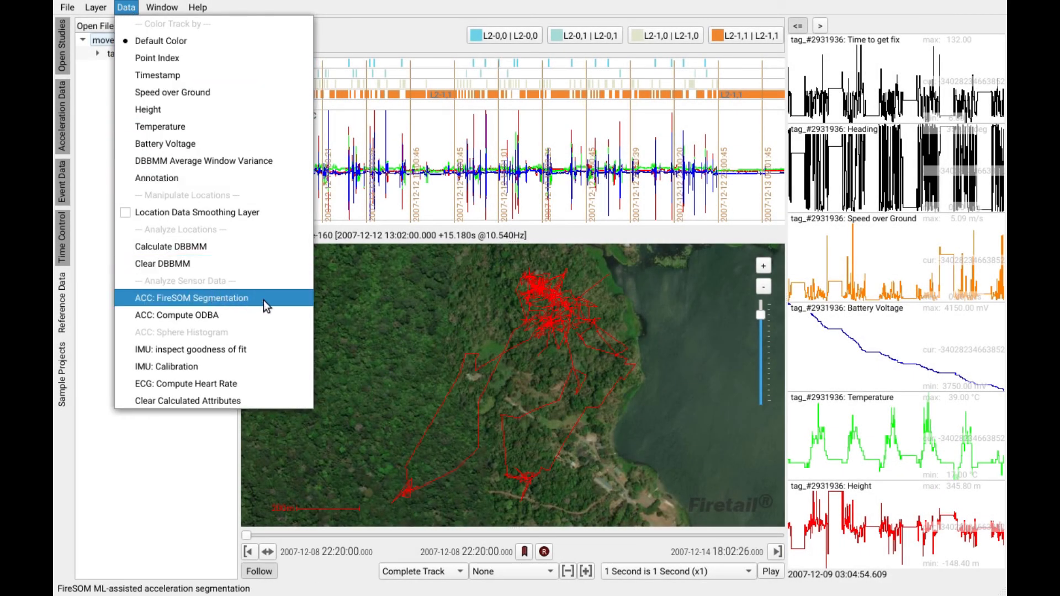
click(280, 298)
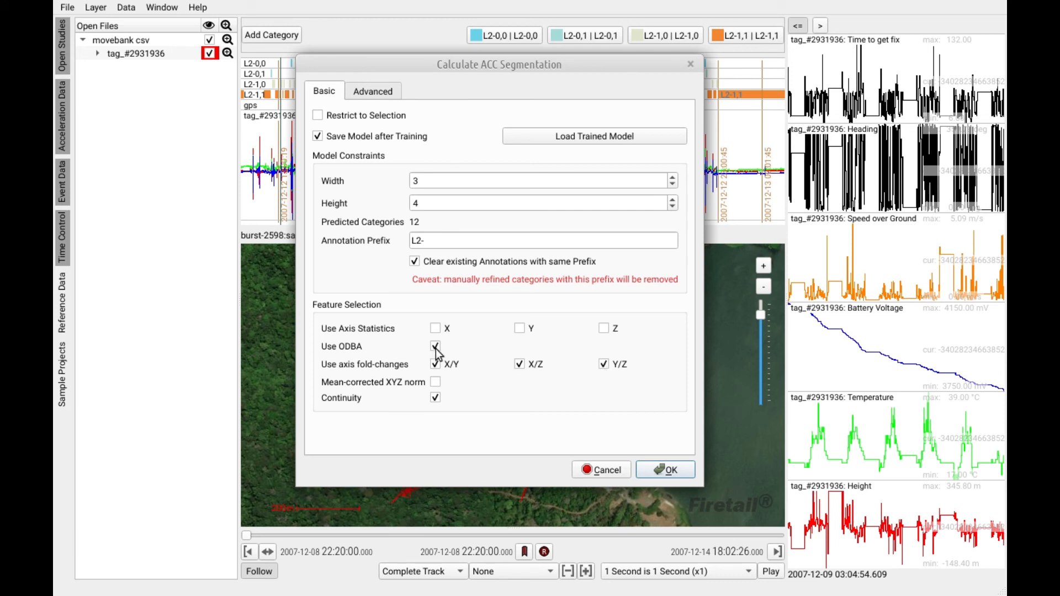
click(679, 476)
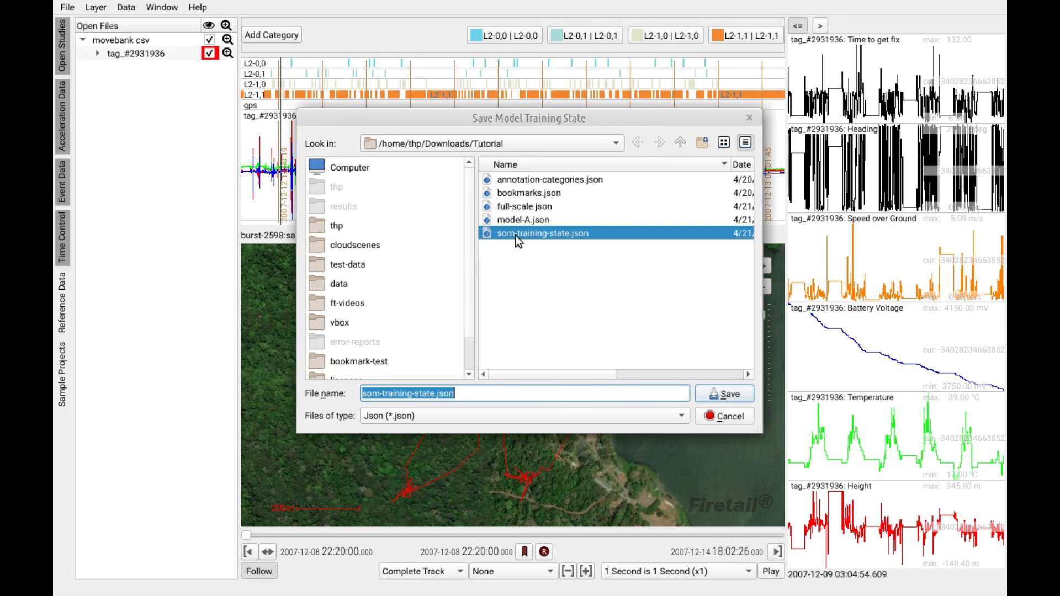
click(522, 207)
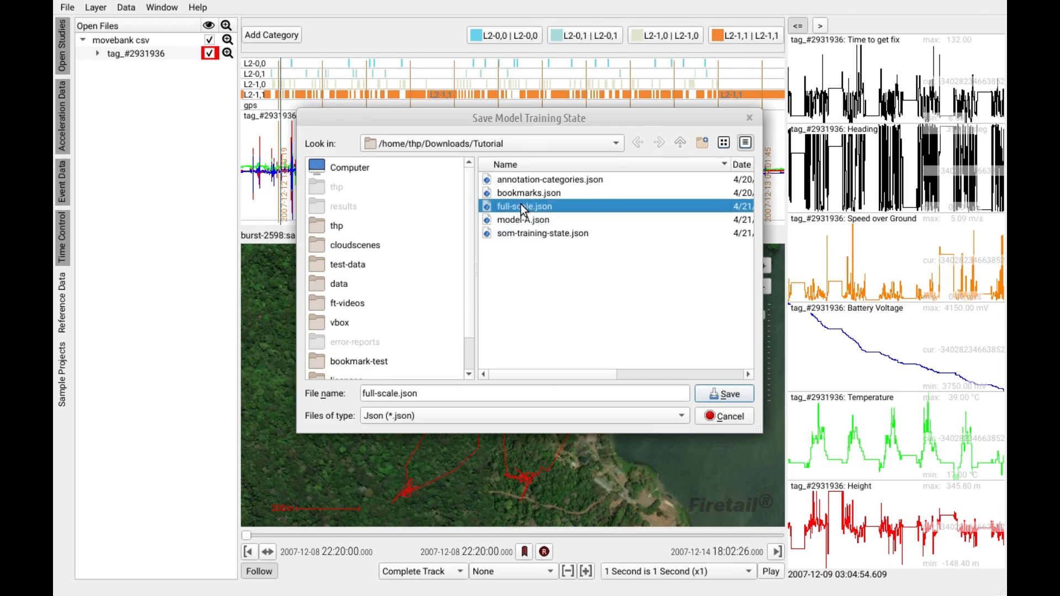
click(742, 395)
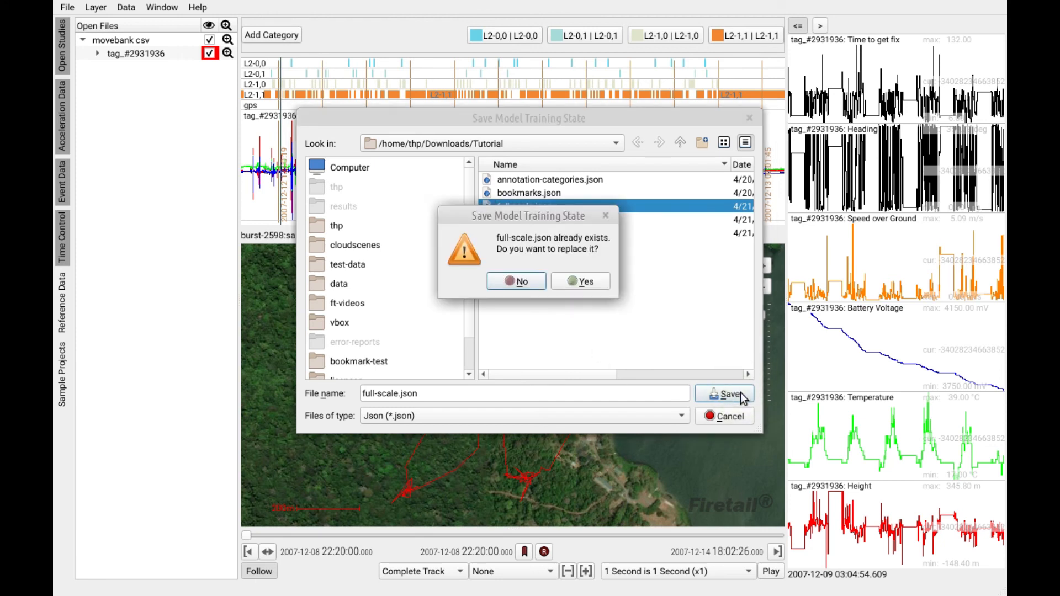
click(587, 282)
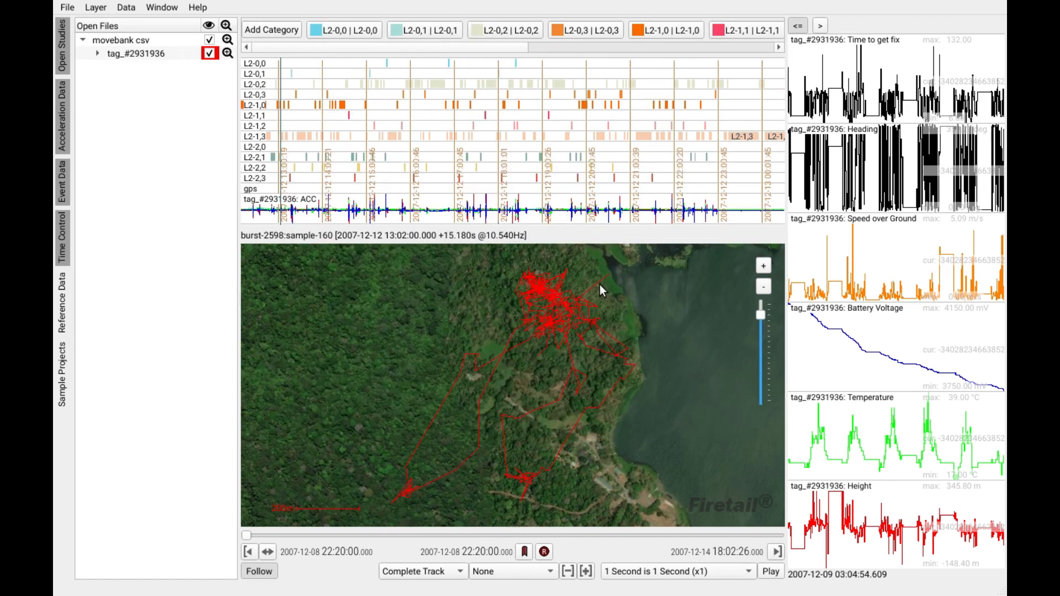
Step: Examine how the twelve new L2- categories line up with the acceleration bursts on 2007-12-12
drag(398, 175, 521, 158)
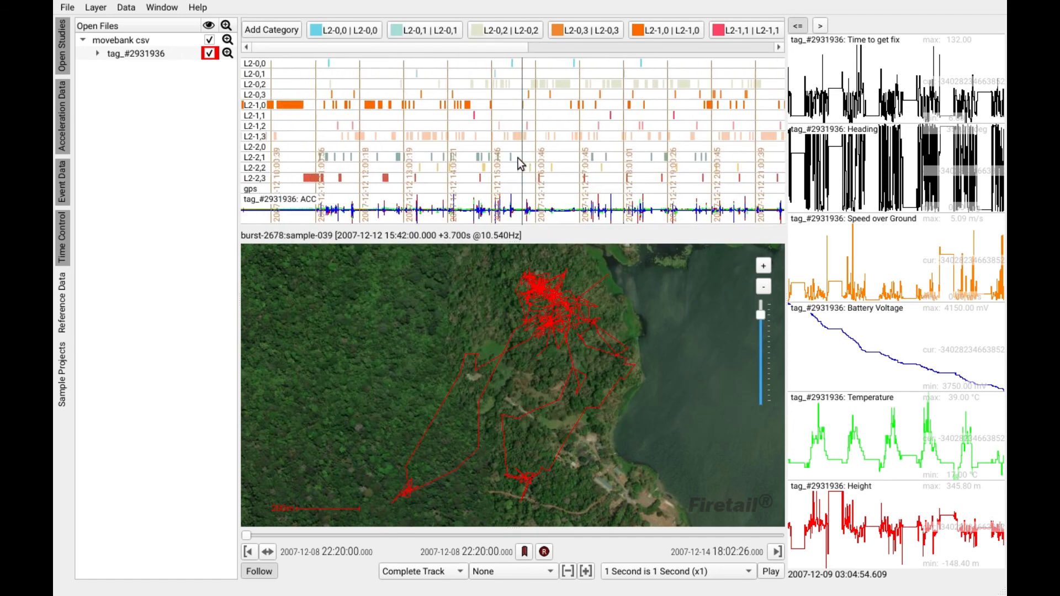
scroll(459, 171, up, 6)
scroll(460, 176, up, 6)
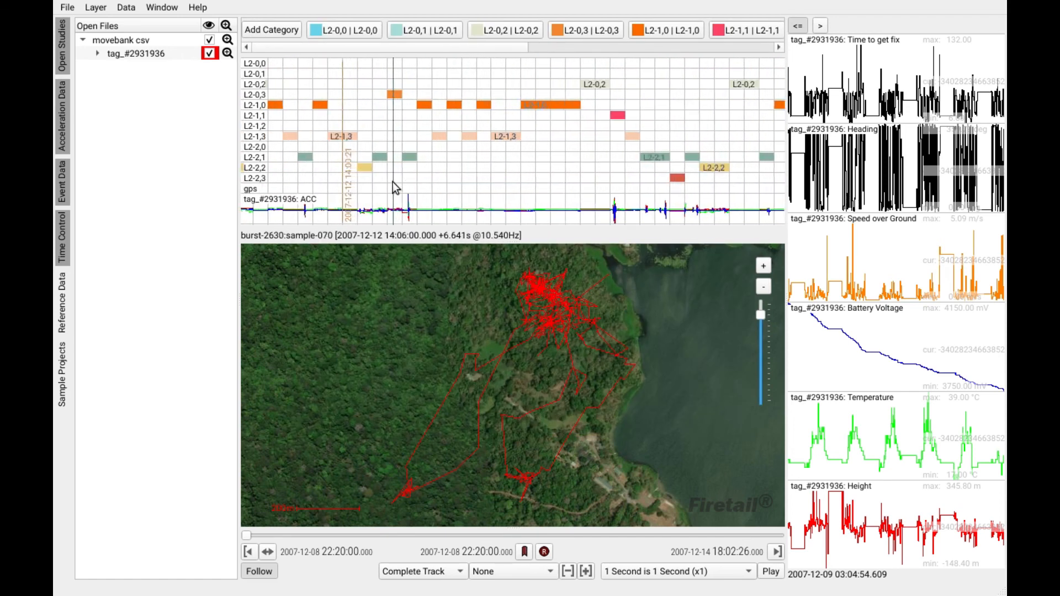
drag(502, 169, 722, 166)
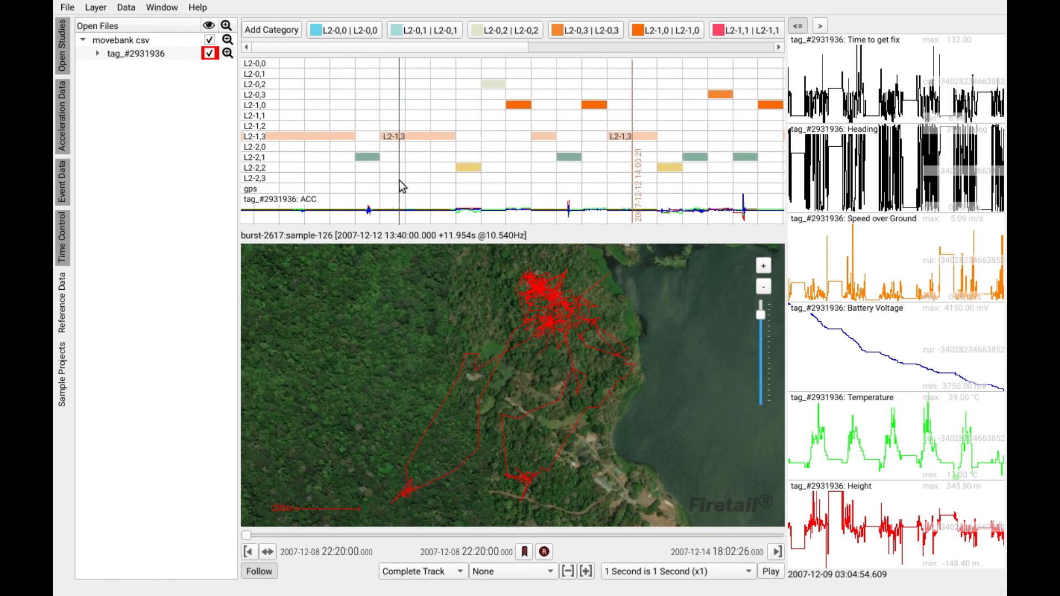
scroll(402, 182, down, 3)
scroll(403, 182, down, 3)
drag(332, 177, 728, 163)
drag(408, 147, 602, 144)
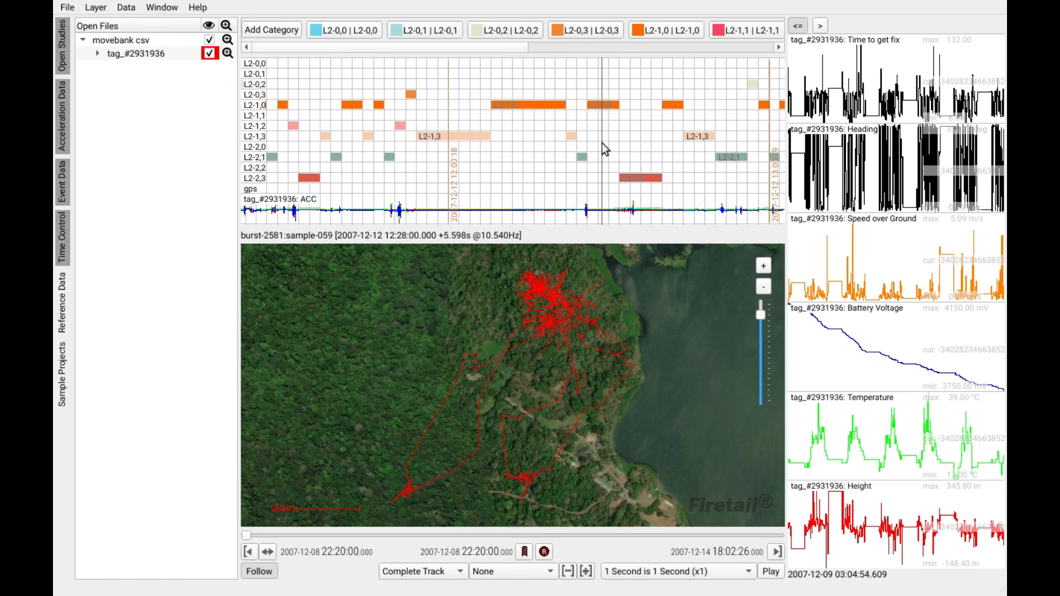
Step: Close the current data and open the downloaded Movebank data of toucan individual #79896, filtering the list by "touc"
click(68, 8)
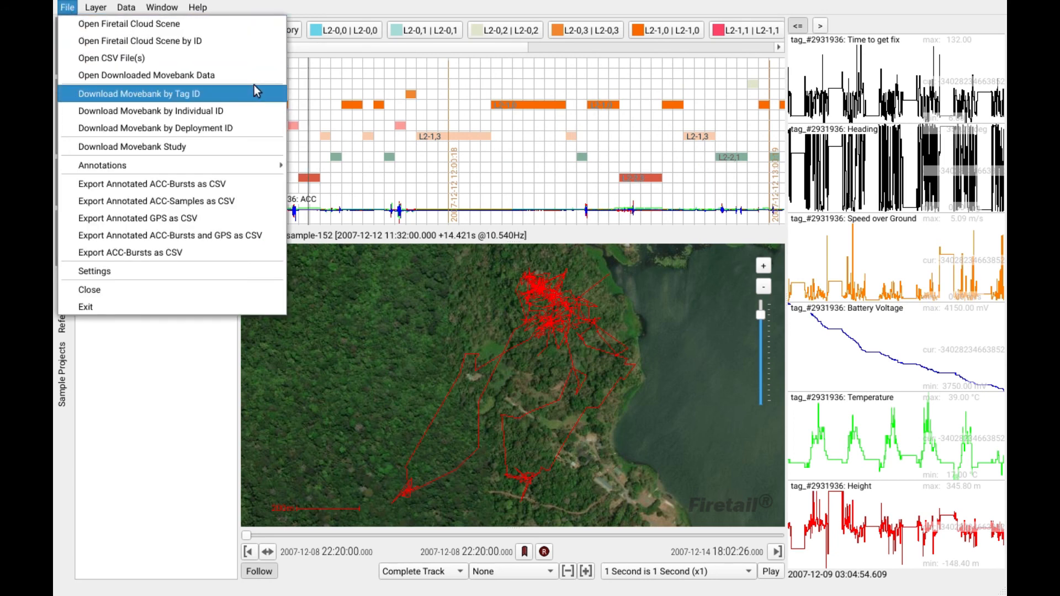
key(Escape)
click(665, 307)
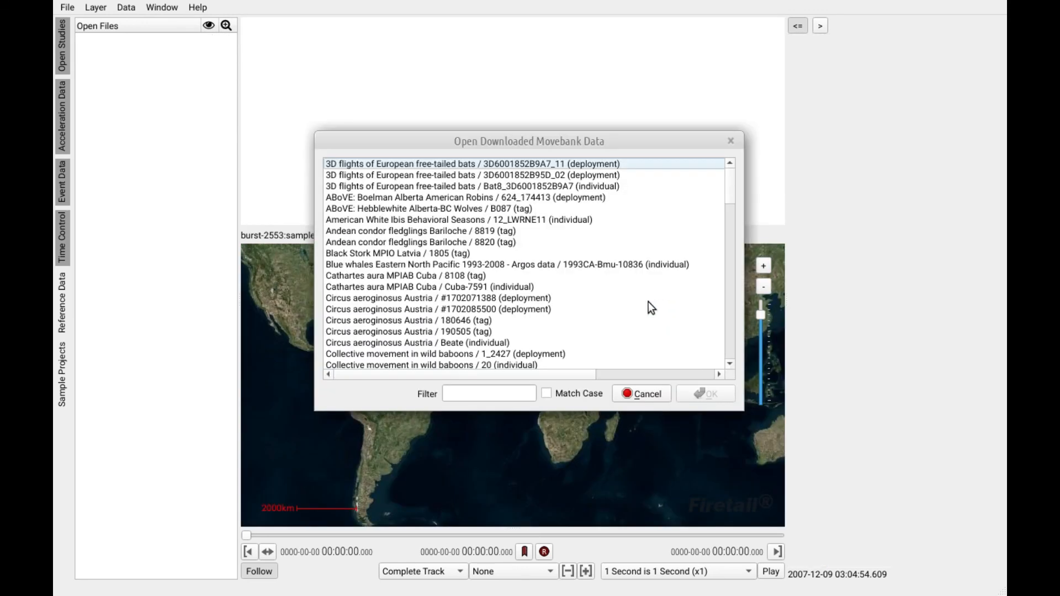
click(496, 393)
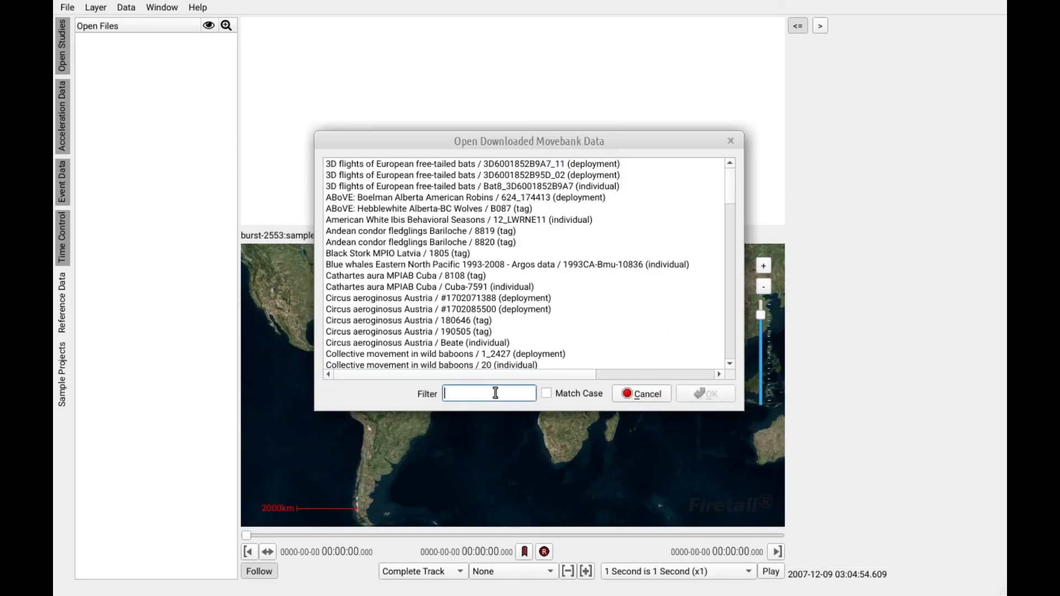
text(touc)
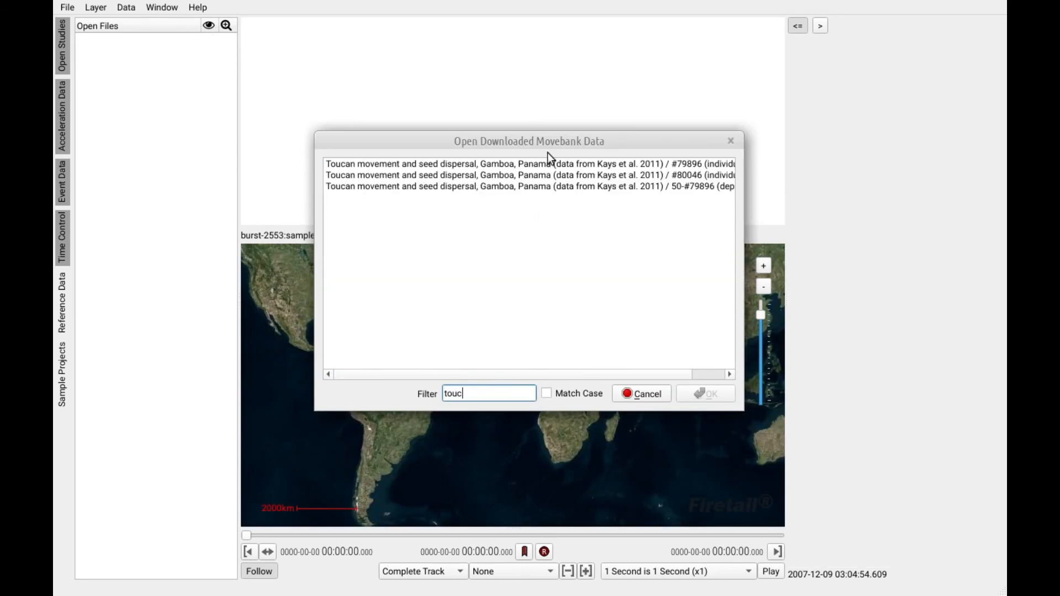
click(547, 164)
click(722, 395)
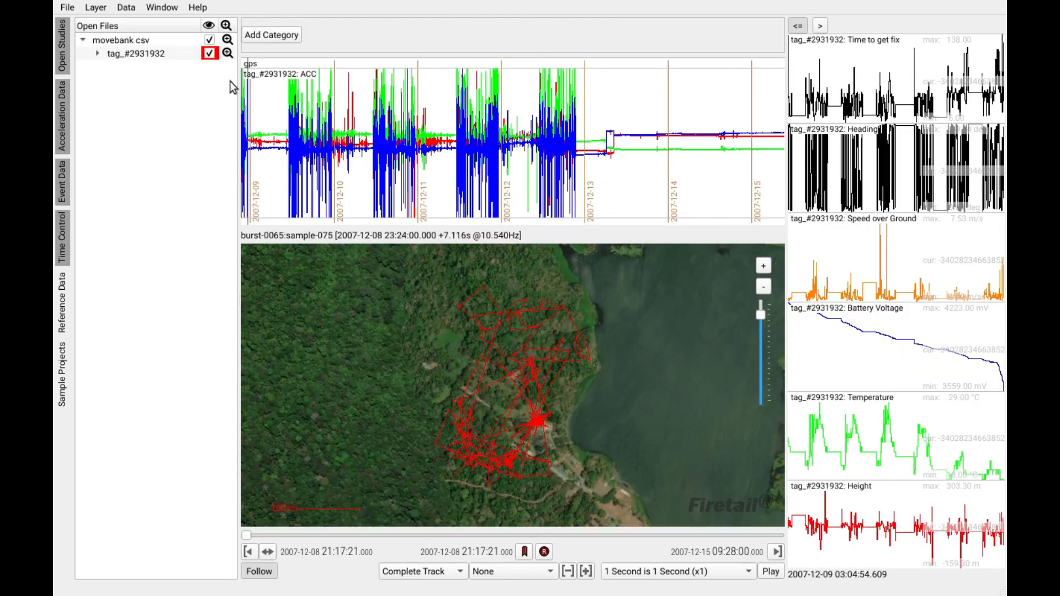
Step: Run a FireSOM segmentation on toucan #79896's entire acceleration data using the trained model full-scale.json with prefix L2-
click(129, 7)
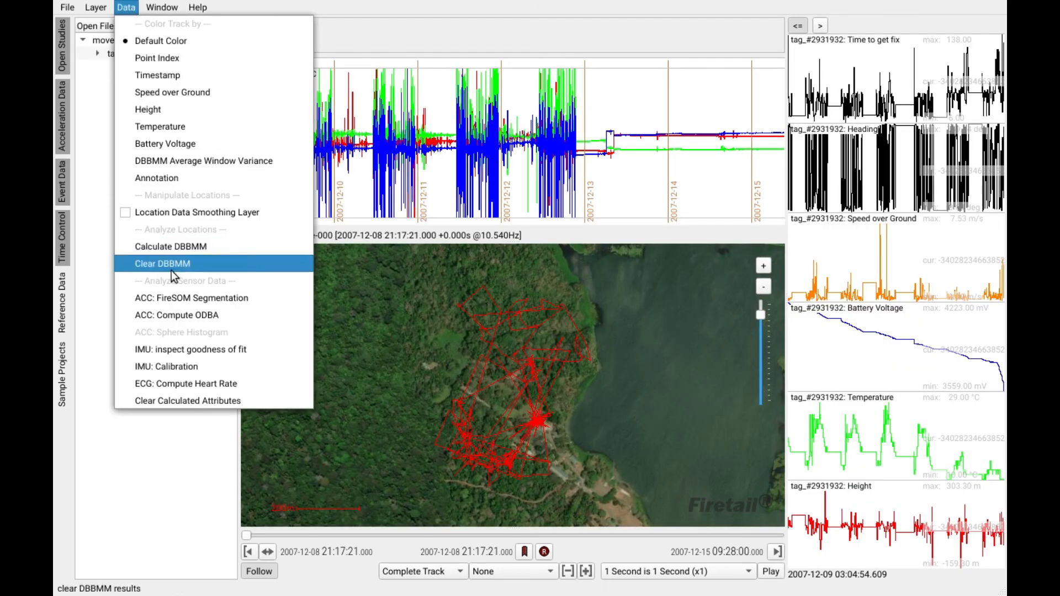
click(250, 297)
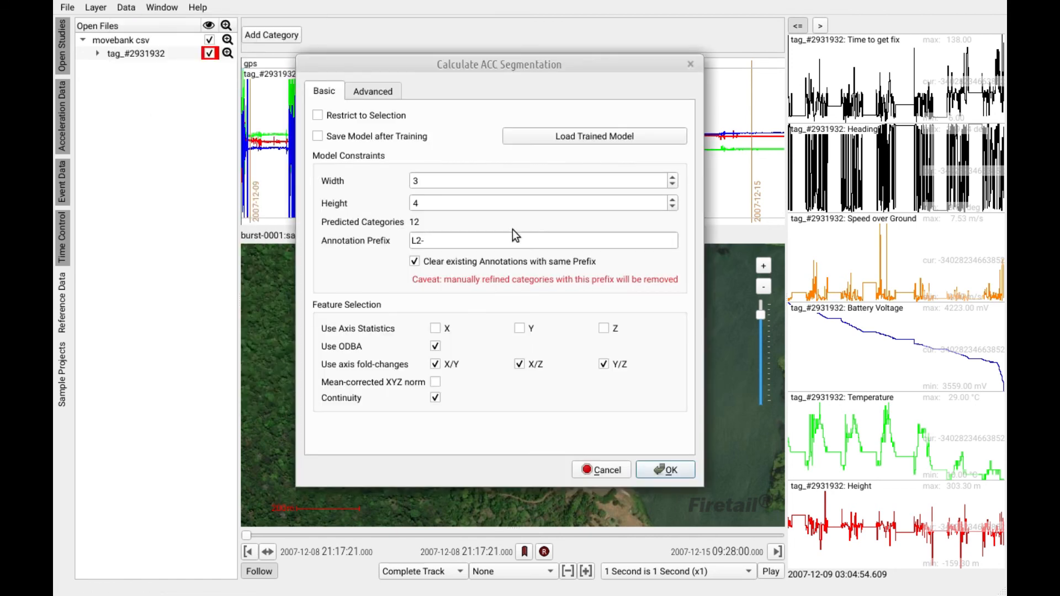
click(555, 140)
click(503, 189)
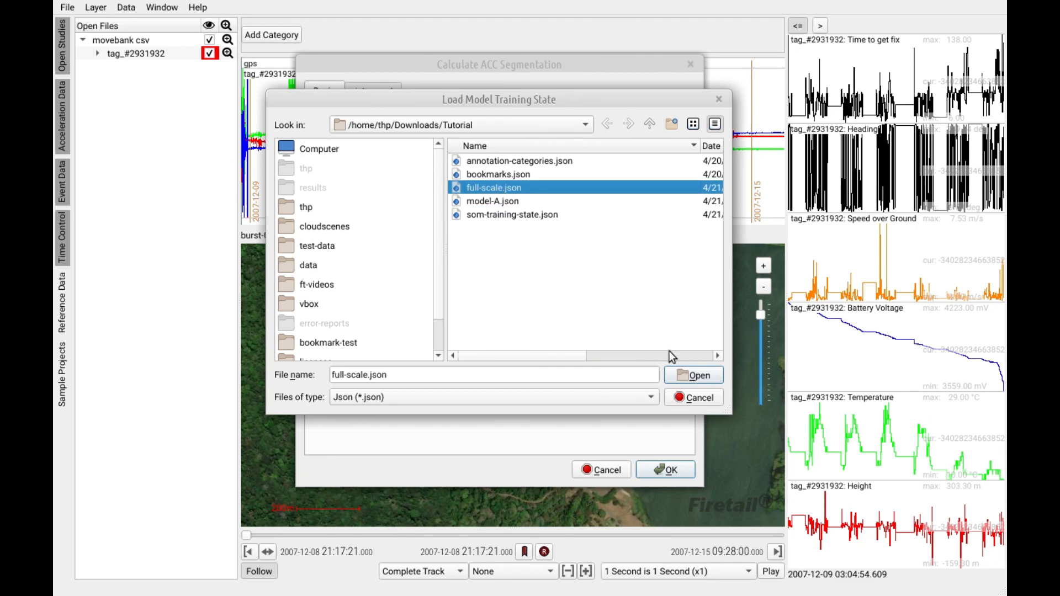
click(699, 376)
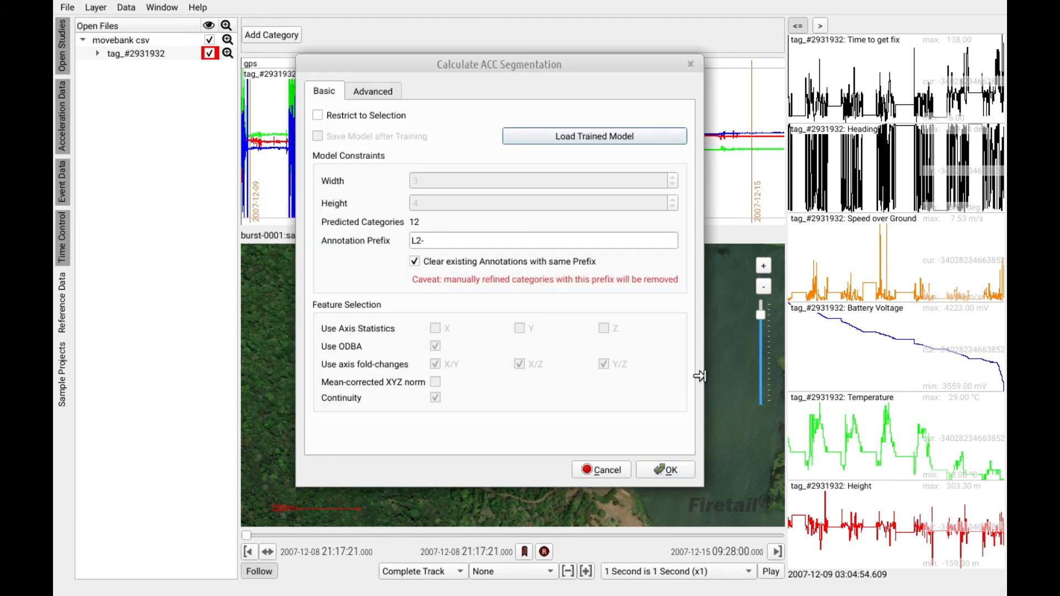
click(679, 474)
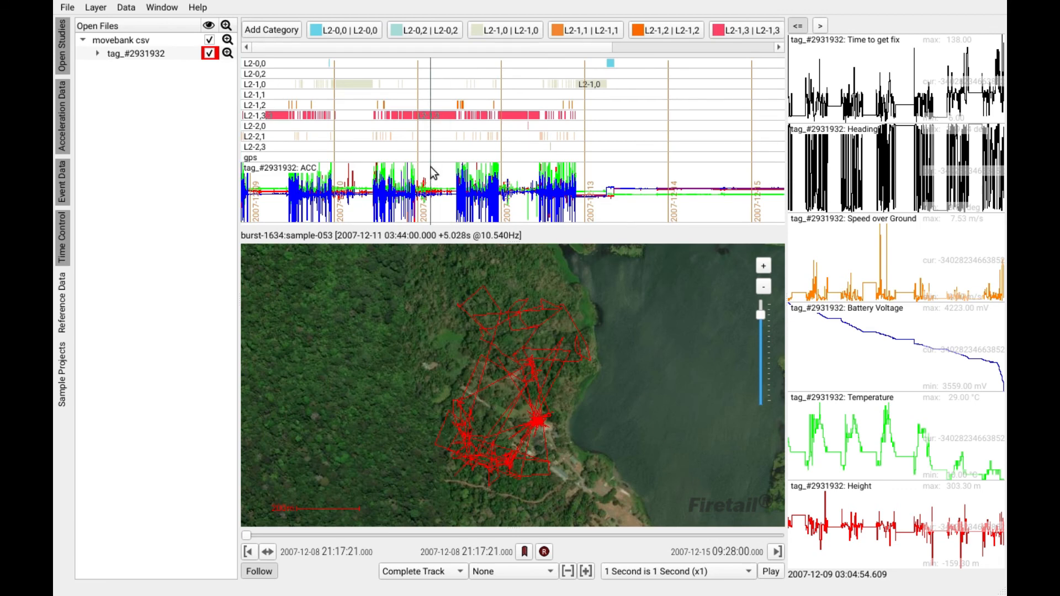
Step: Examine how the L2- categories from the full-scale model match toucan #79896's acceleration bursts around midday on 2007-12-12
scroll(472, 176, down, 2)
scroll(472, 176, up, 5)
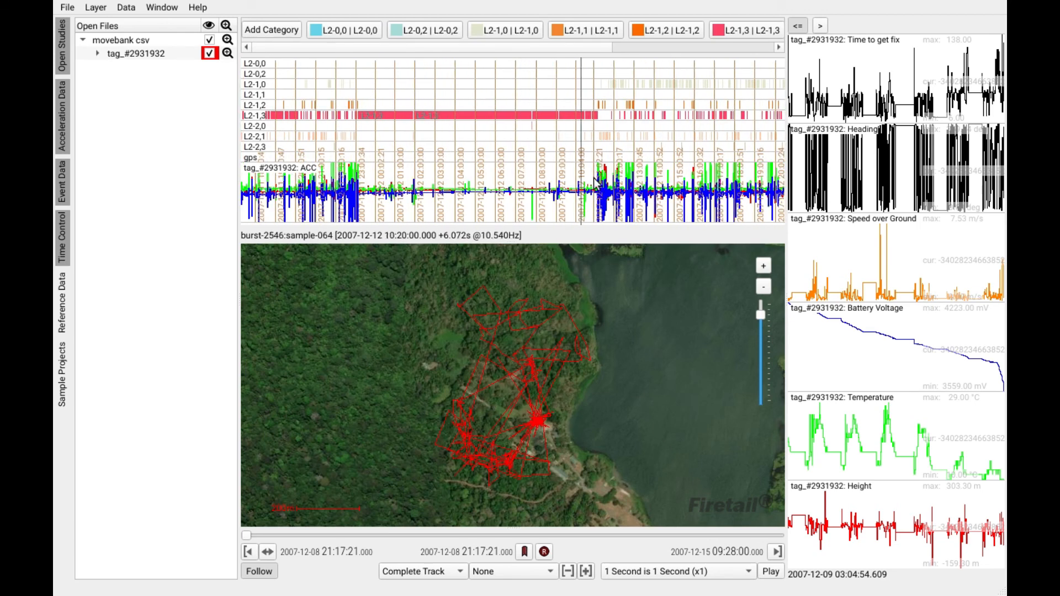
scroll(525, 181, up, 4)
scroll(525, 182, up, 5)
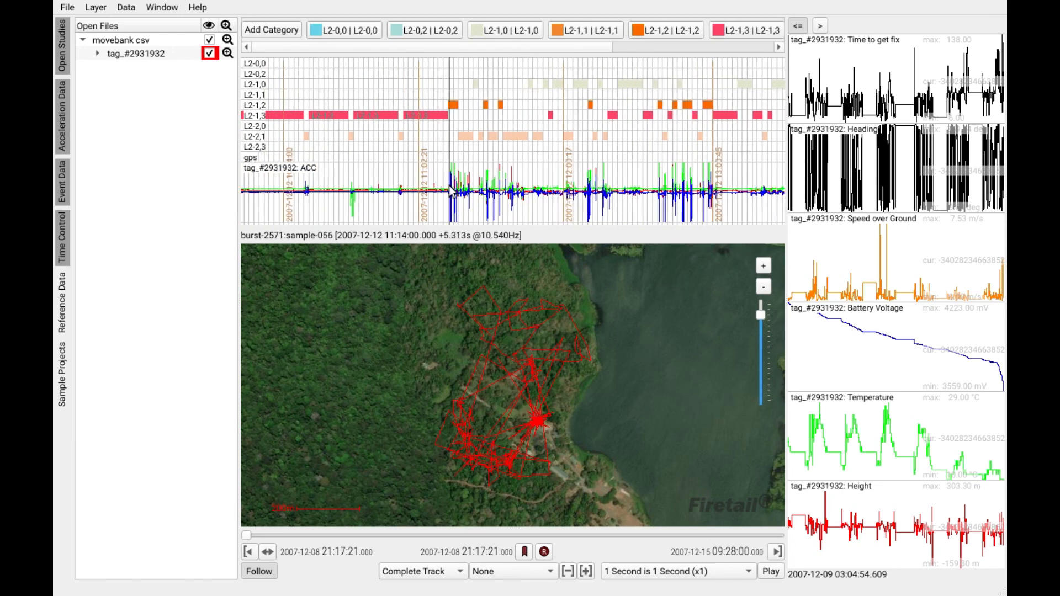
scroll(453, 192, up, 5)
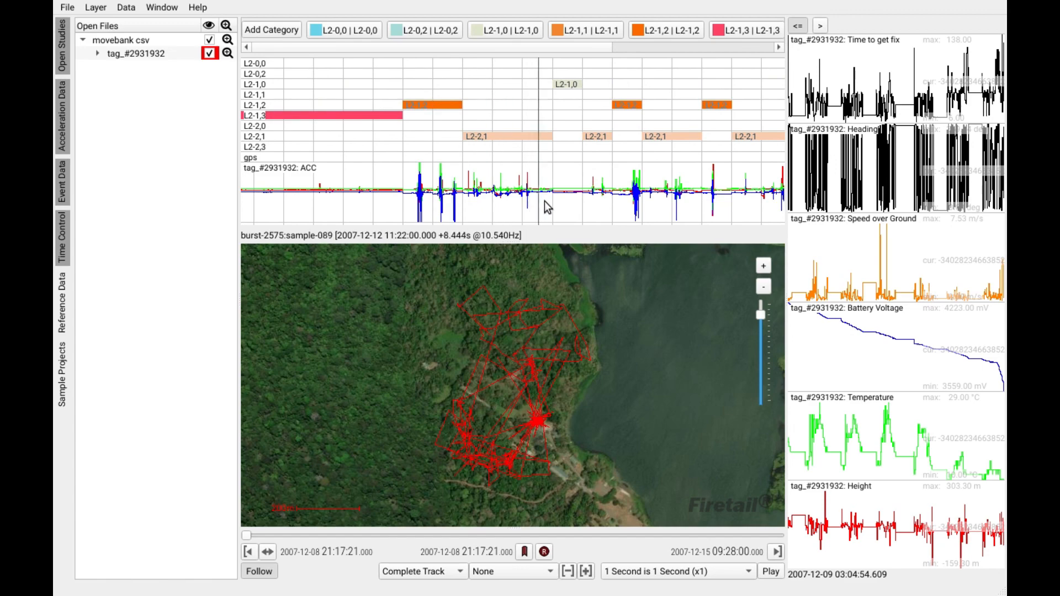
mouse_move(629, 198)
mouse_down()
mouse_move(390, 202)
mouse_move(613, 192)
mouse_move(460, 189)
mouse_move(397, 190)
mouse_move(606, 194)
mouse_move(370, 199)
mouse_up()
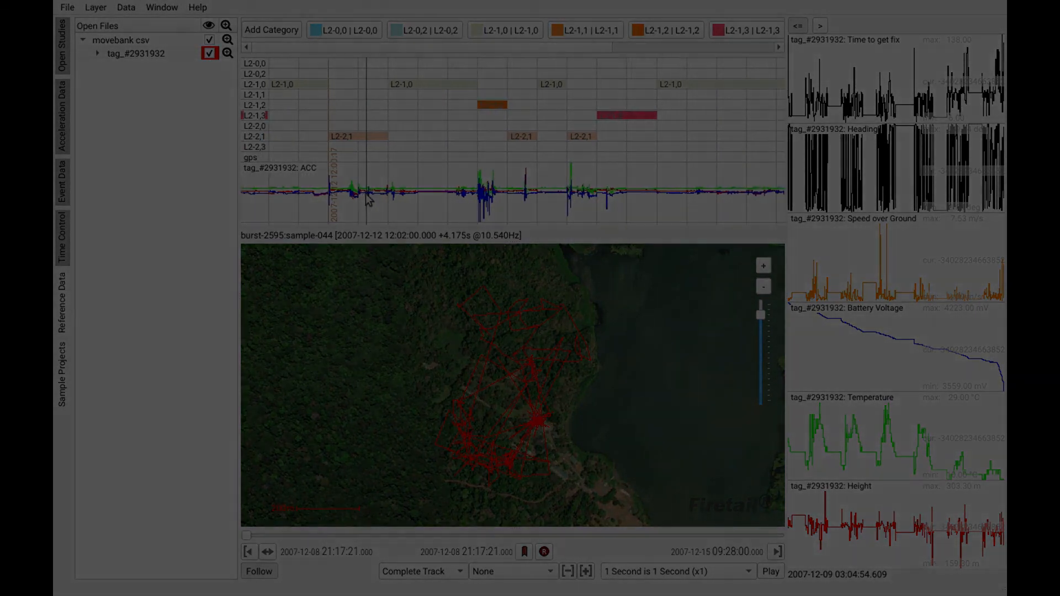
drag(688, 182, 475, 188)
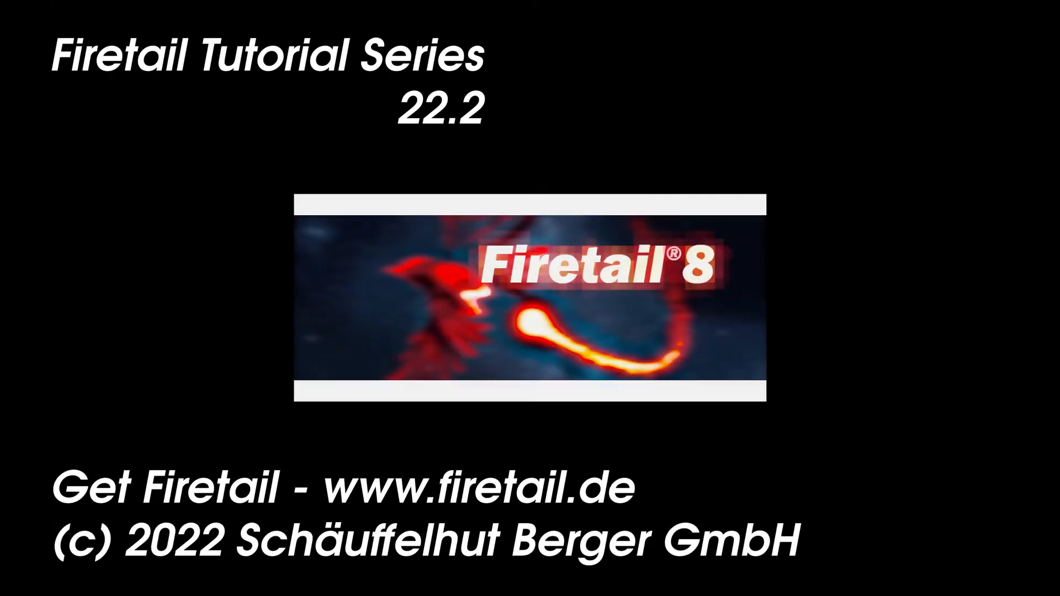